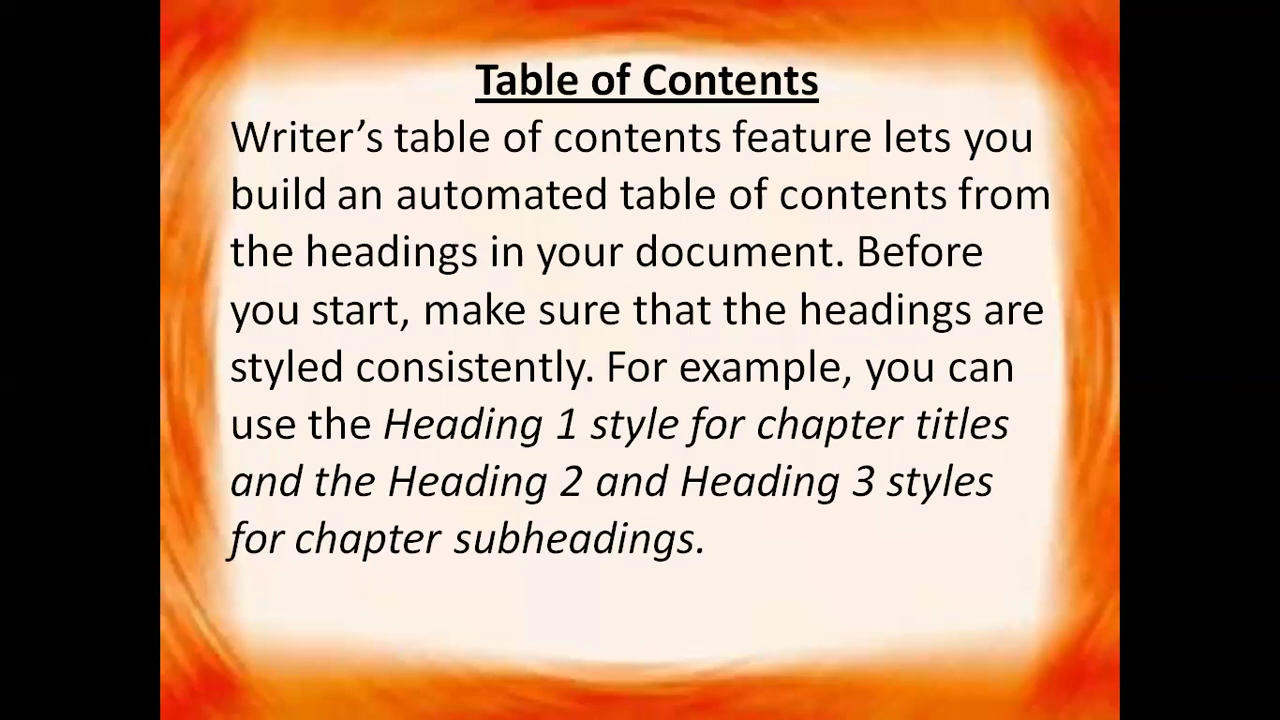
# Switch from the slide show to the untitled OpenOffice Writer document and examine the headings across its pages
pyautogui.press('Escape')
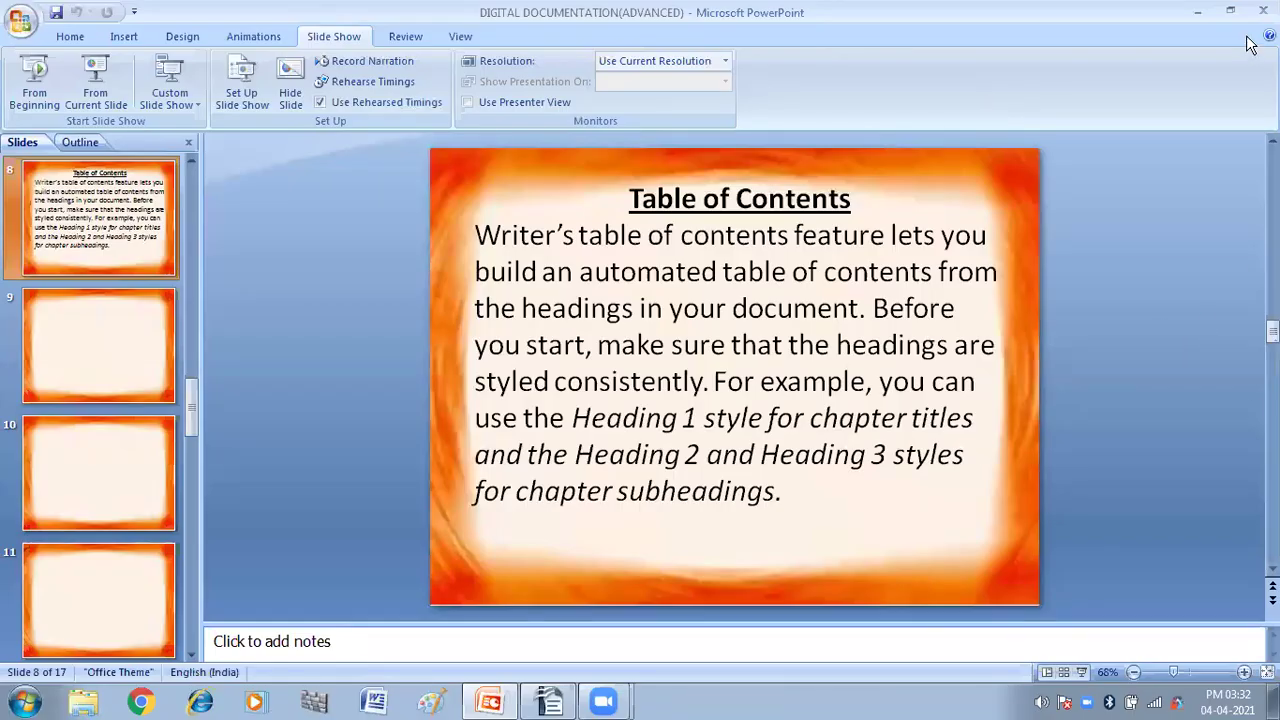
pyautogui.click(1197, 12)
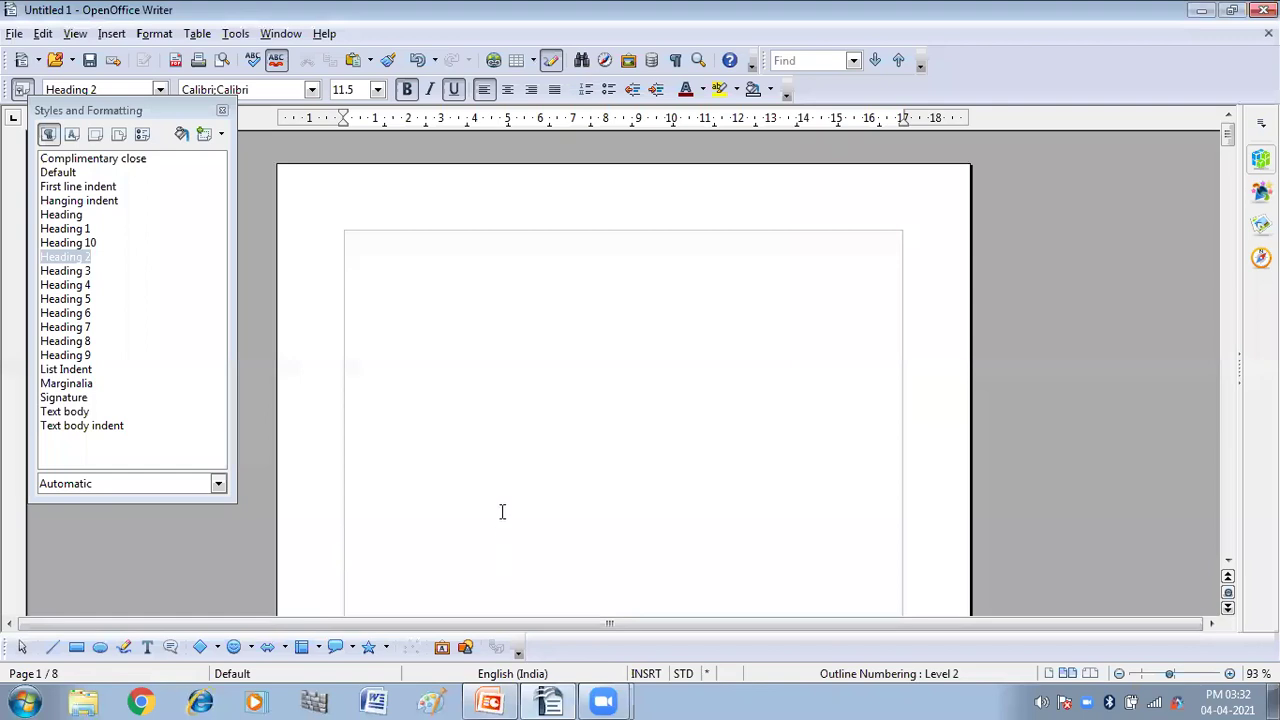
pyautogui.scroll(-5, 639, 360)
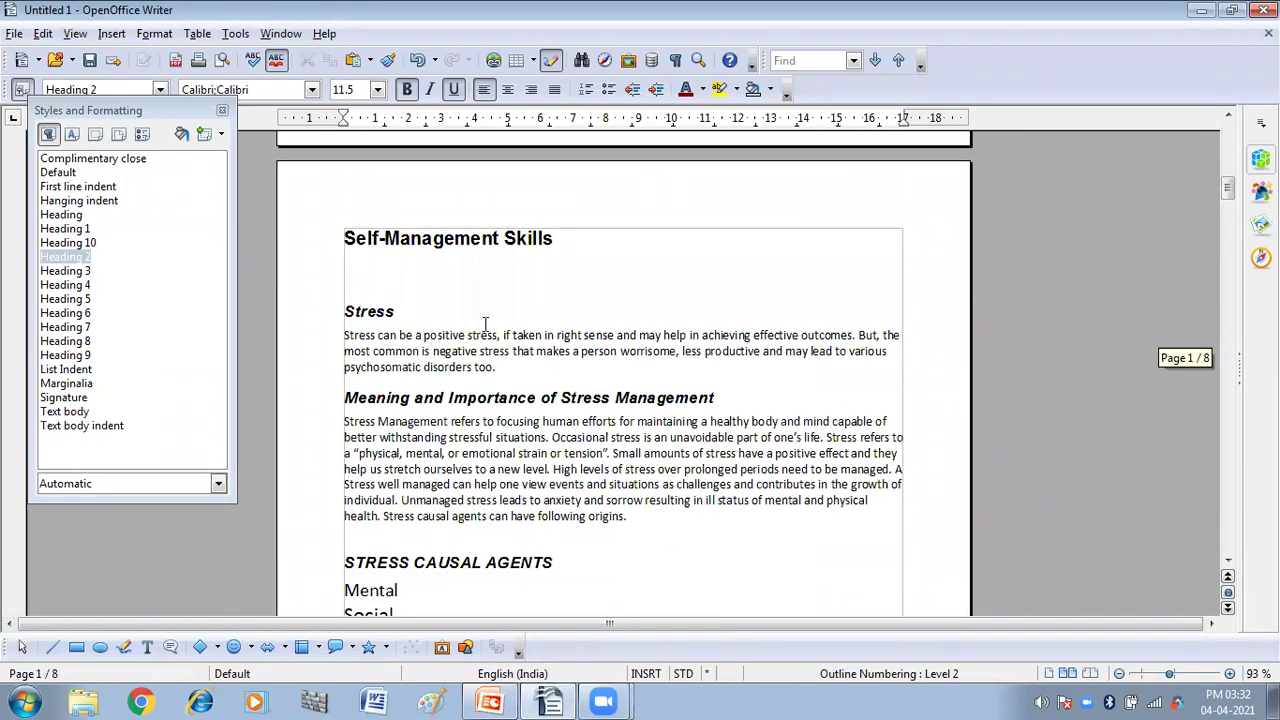
pyautogui.scroll(-10, 485, 323)
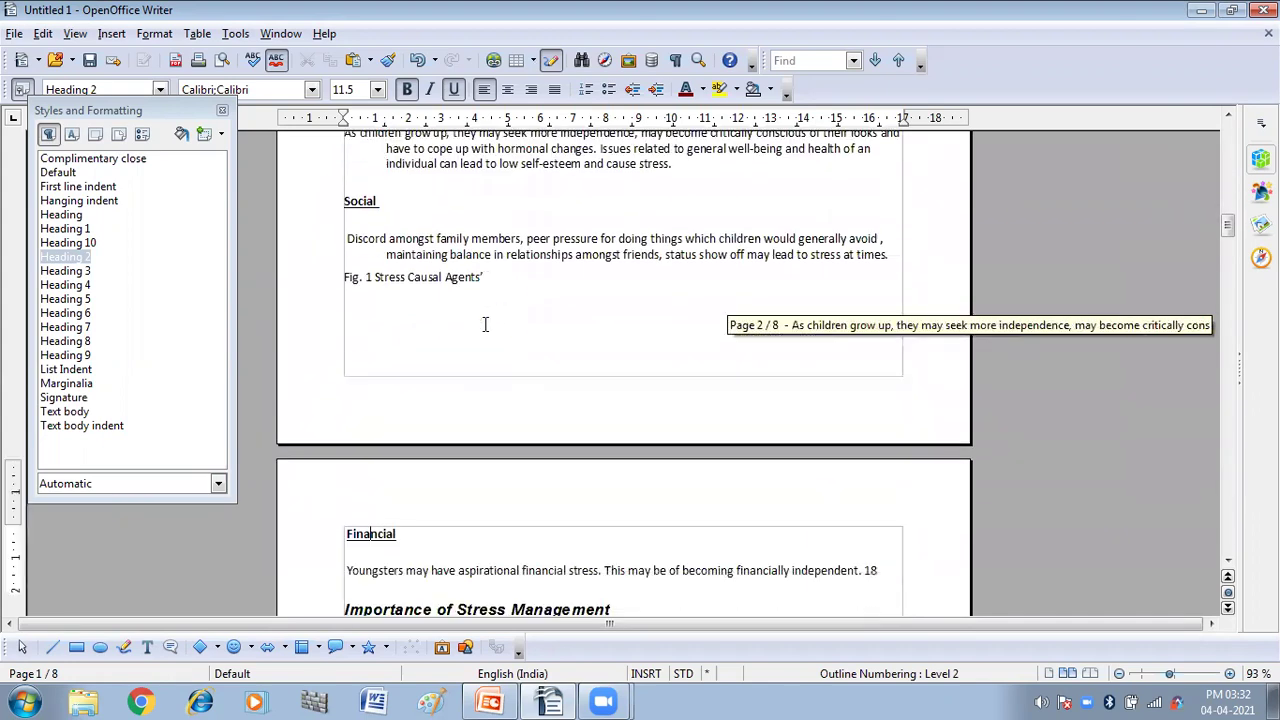
pyautogui.scroll(4, 485, 323)
pyautogui.scroll(10, 485, 323)
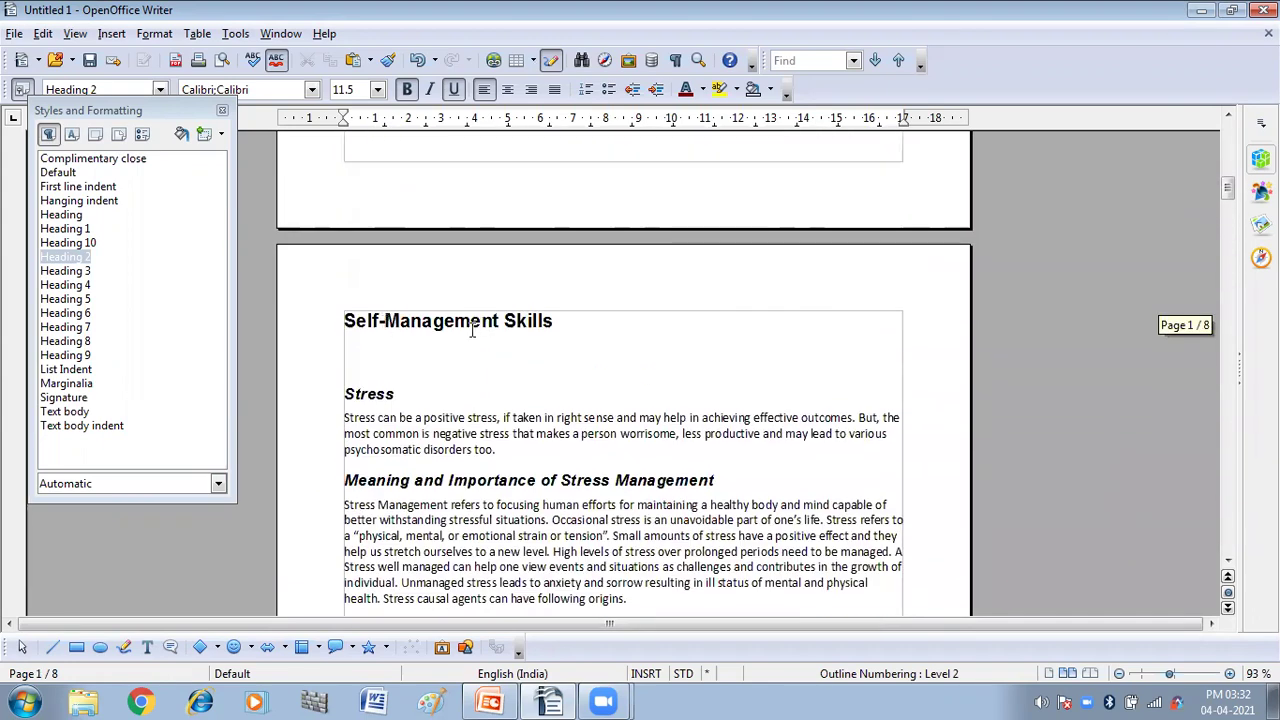
pyautogui.scroll(-15, 539, 321)
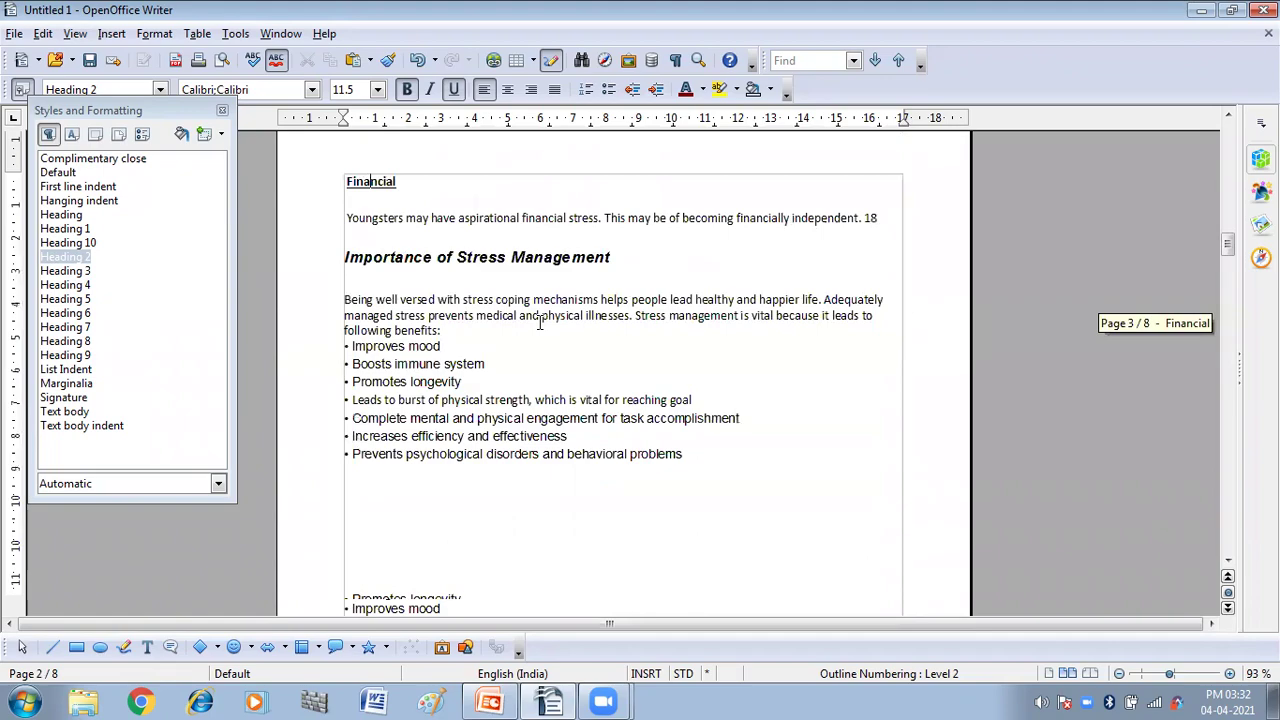
pyautogui.scroll(-10, 539, 321)
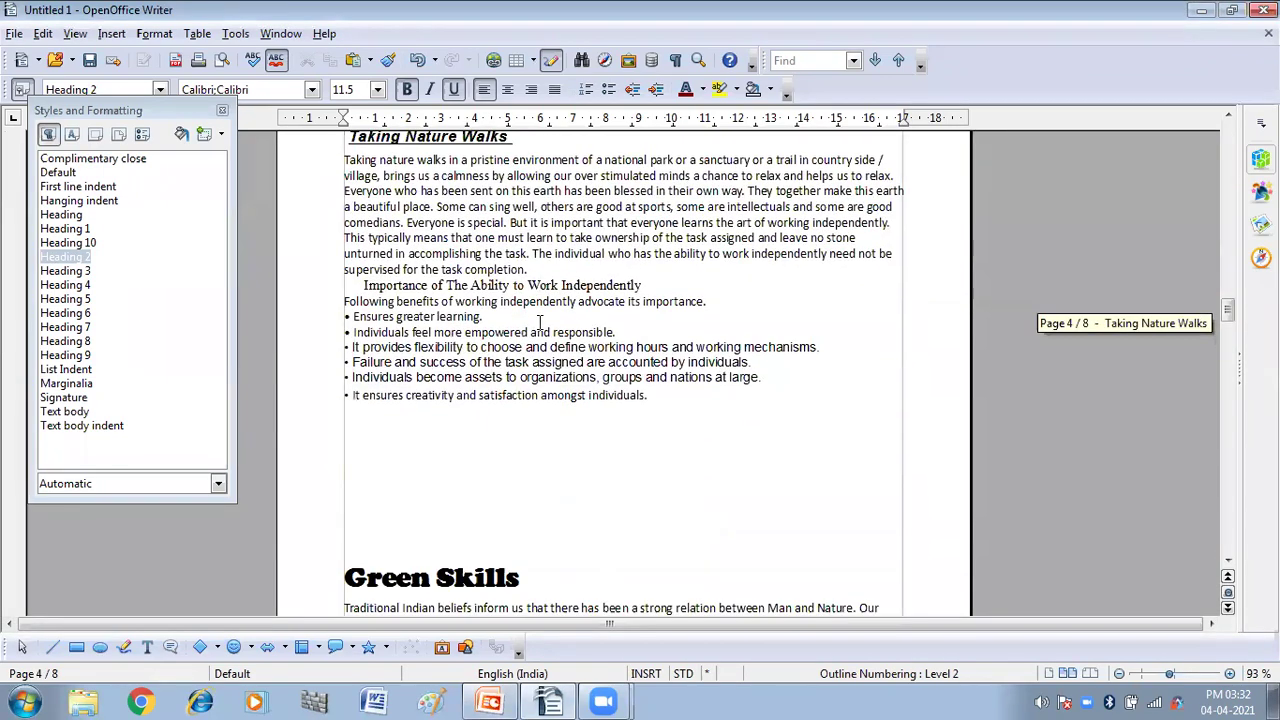
pyautogui.scroll(10, 680, 343)
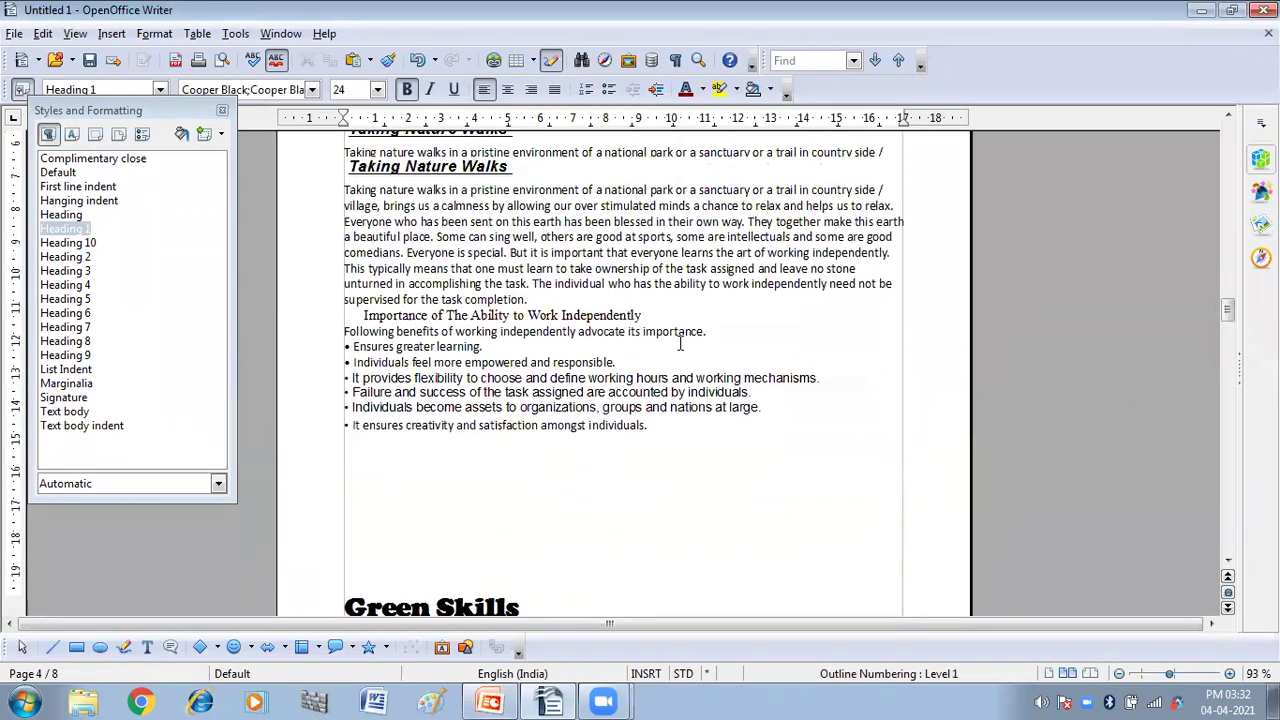
pyautogui.scroll(15, 680, 343)
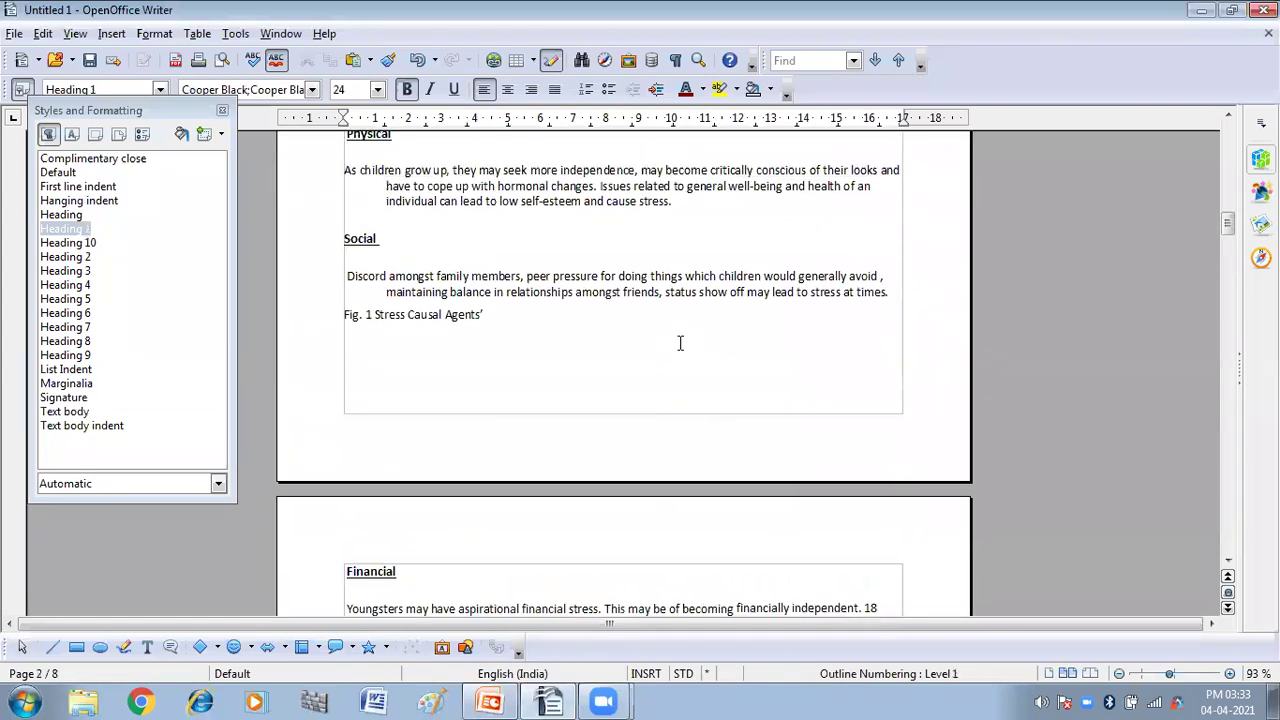
pyautogui.scroll(4, 678, 343)
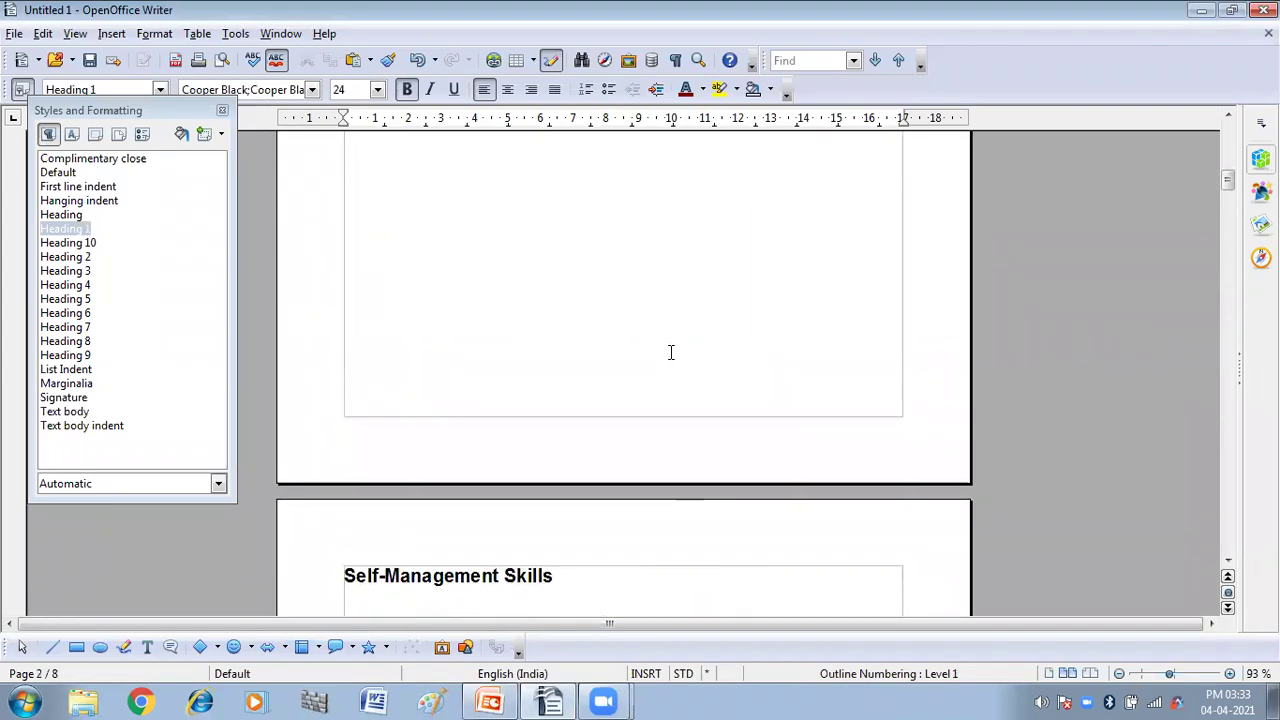
pyautogui.scroll(-3, 671, 354)
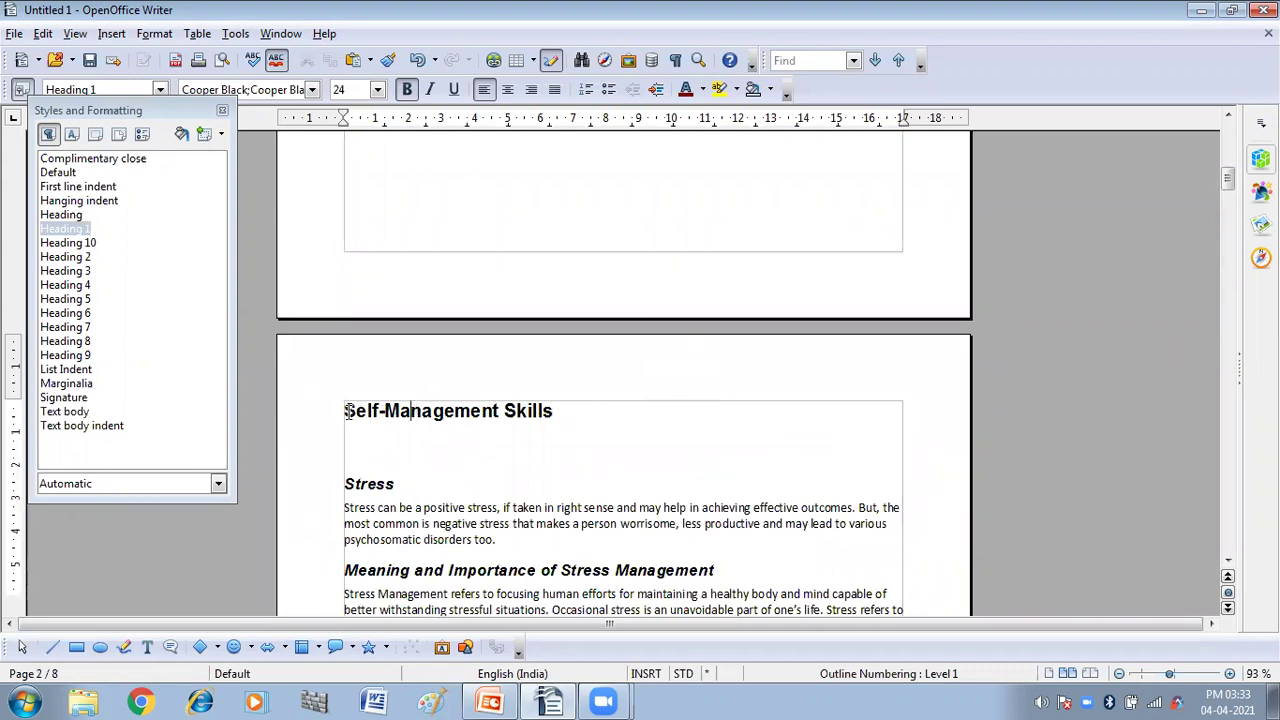
# Check which paragraph styles the "Self-Management Skills" title and the "Stress" subheading use
pyautogui.moveTo(343, 410); pyautogui.dragTo(562, 412)
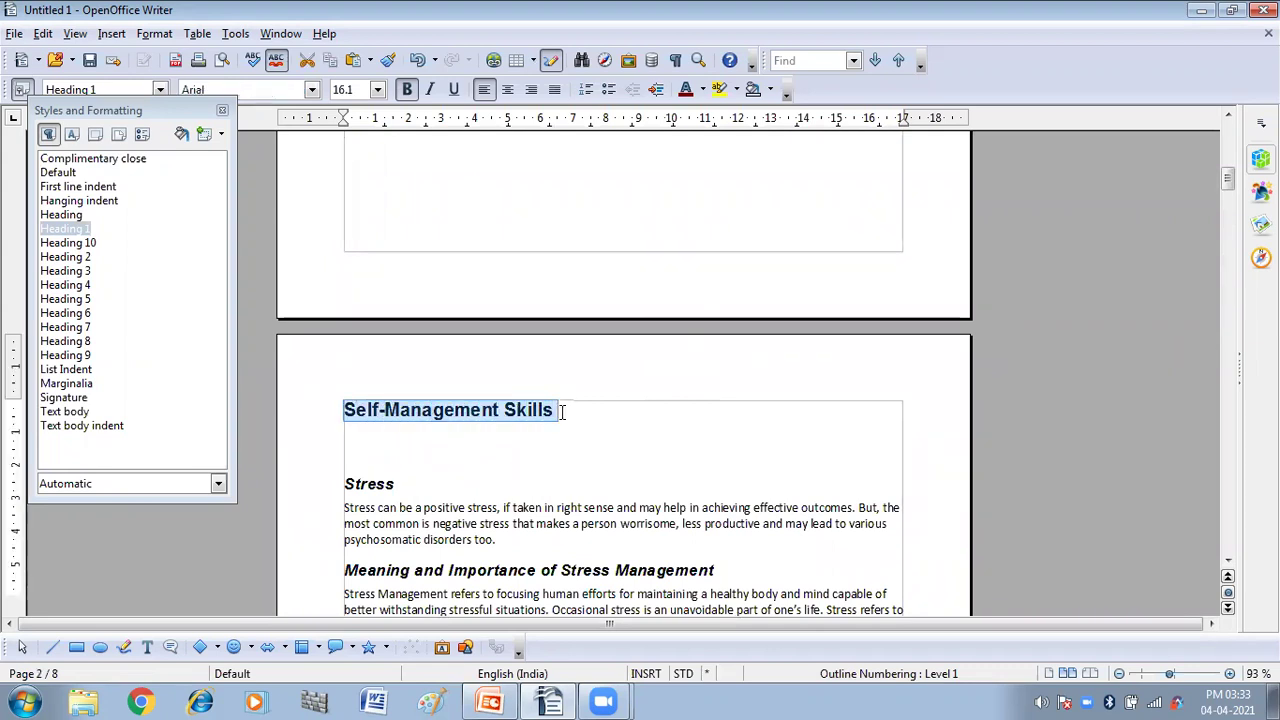
pyautogui.click(491, 448)
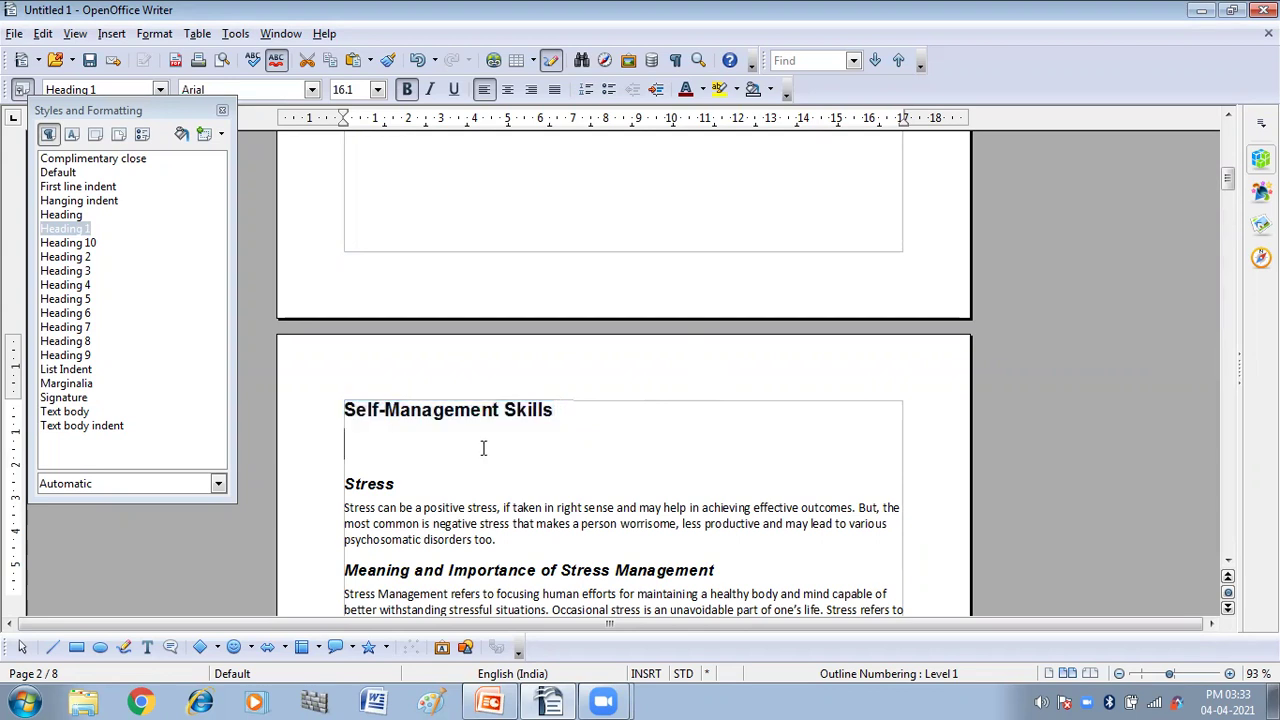
pyautogui.click(414, 410)
pyautogui.scroll(-2, 320, 457)
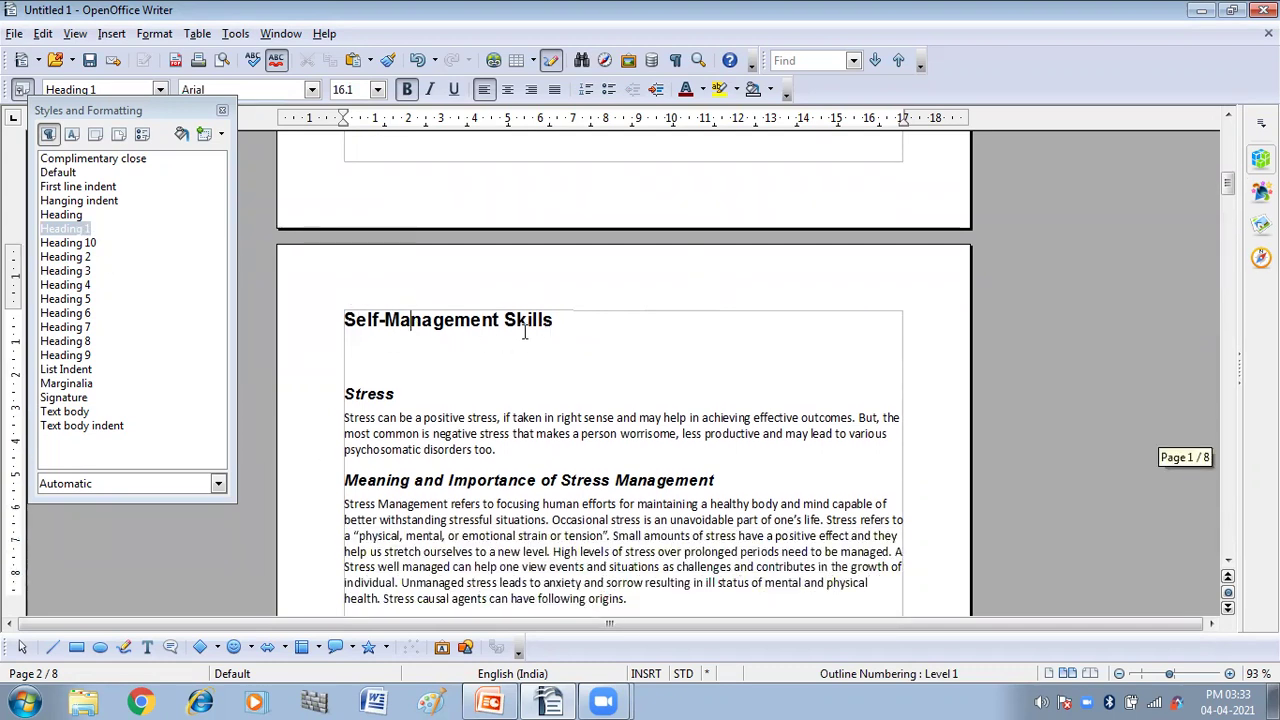
pyautogui.click(355, 396)
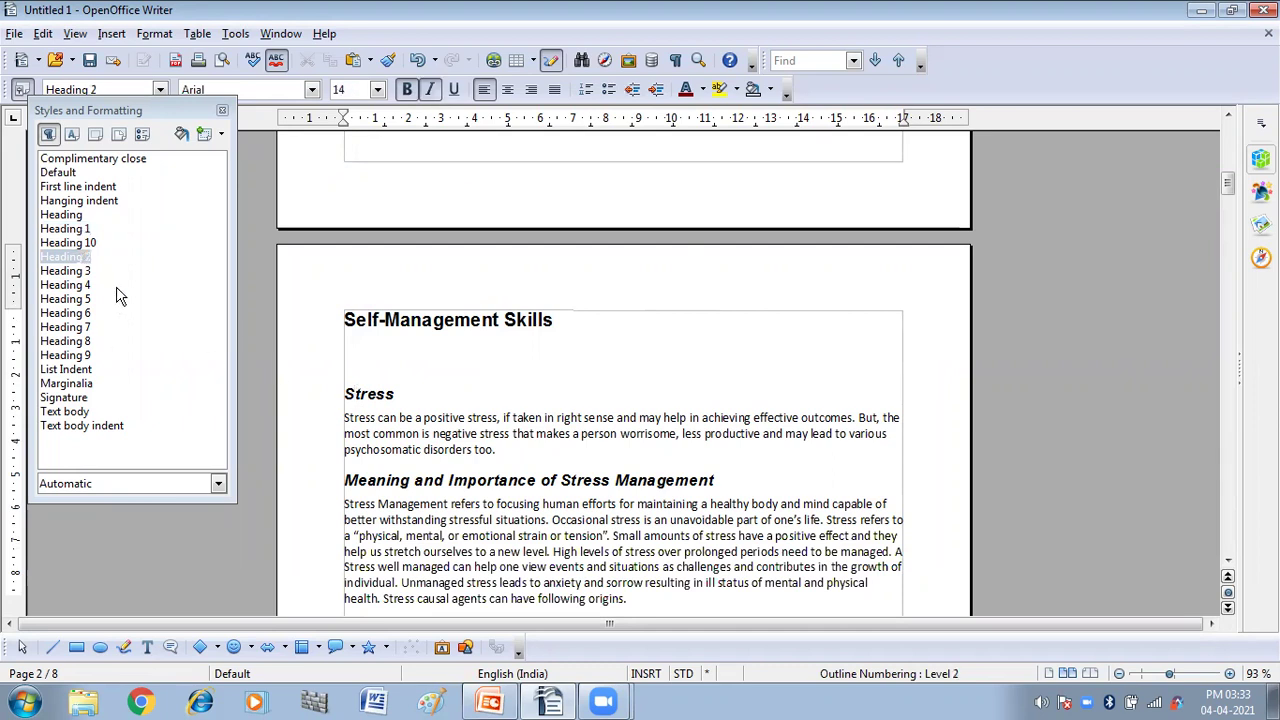
pyautogui.click(428, 381)
pyautogui.scroll(-2, 438, 383)
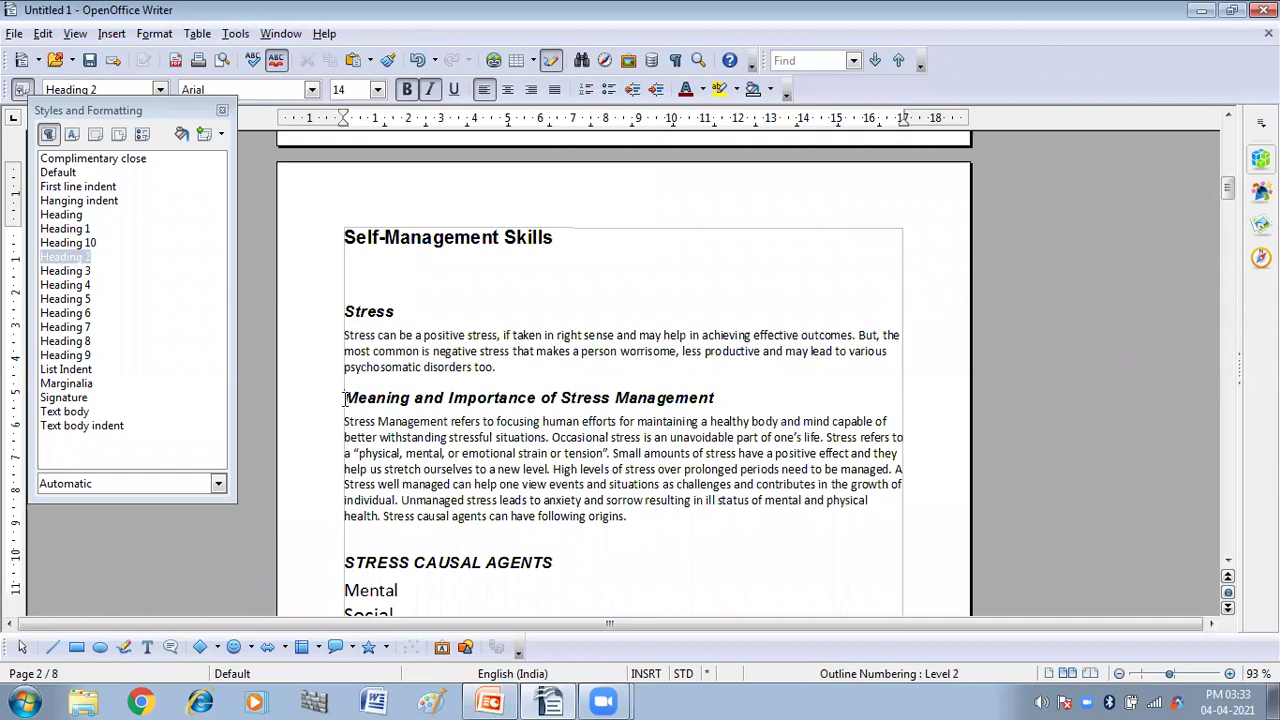
# Try the Heading 3 style on the "Meaning and Importance of Stress Management" subheading and return it to Heading 2
pyautogui.moveTo(345, 398); pyautogui.dragTo(720, 400)
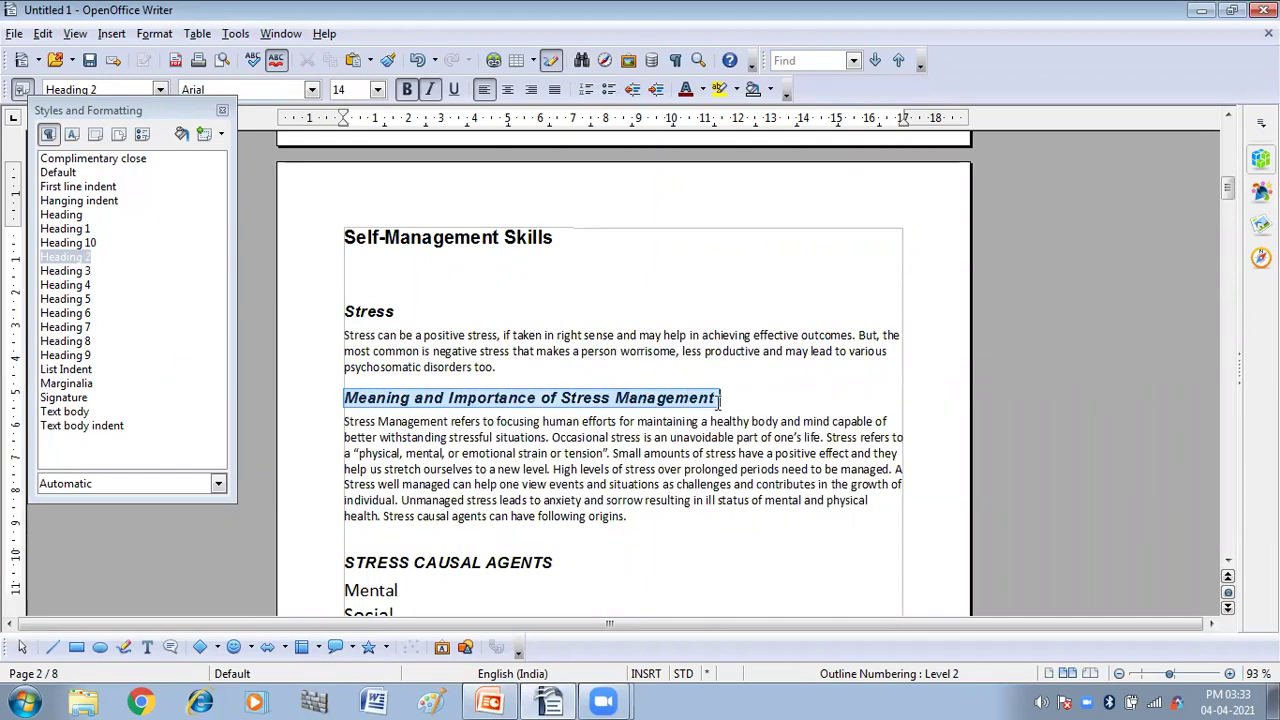
pyautogui.doubleClick(65, 271)
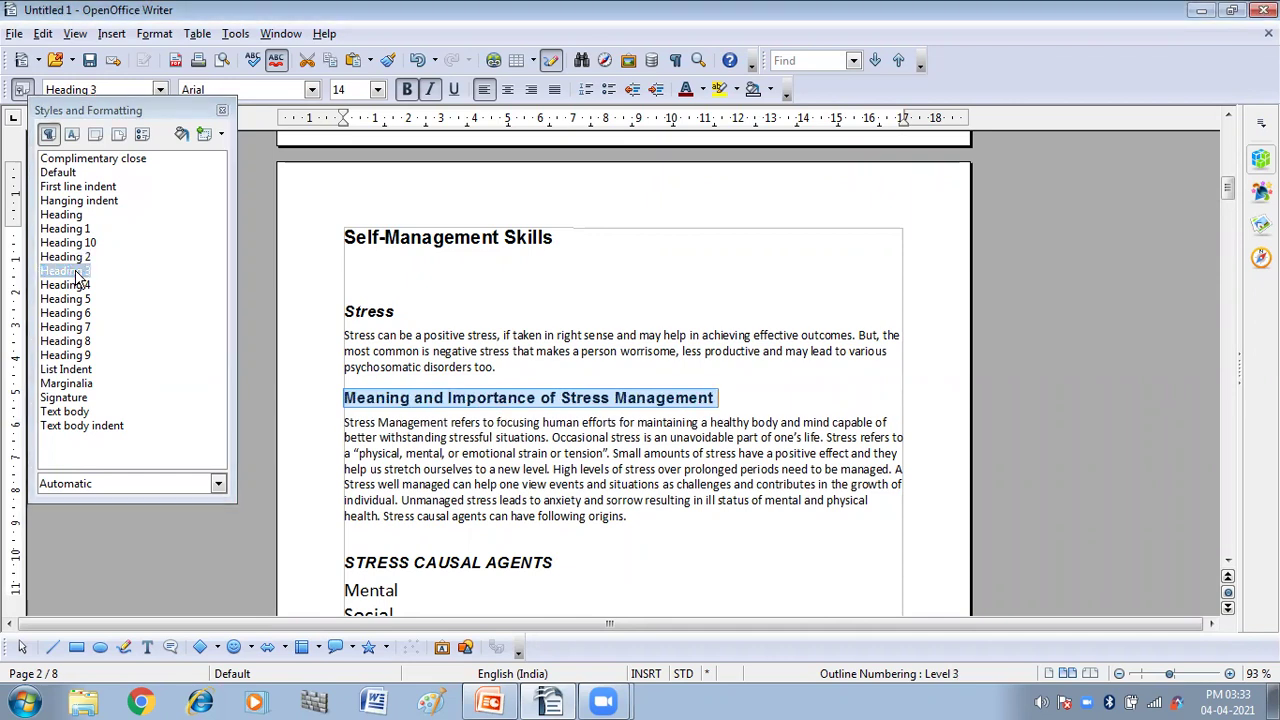
pyautogui.doubleClick(68, 258)
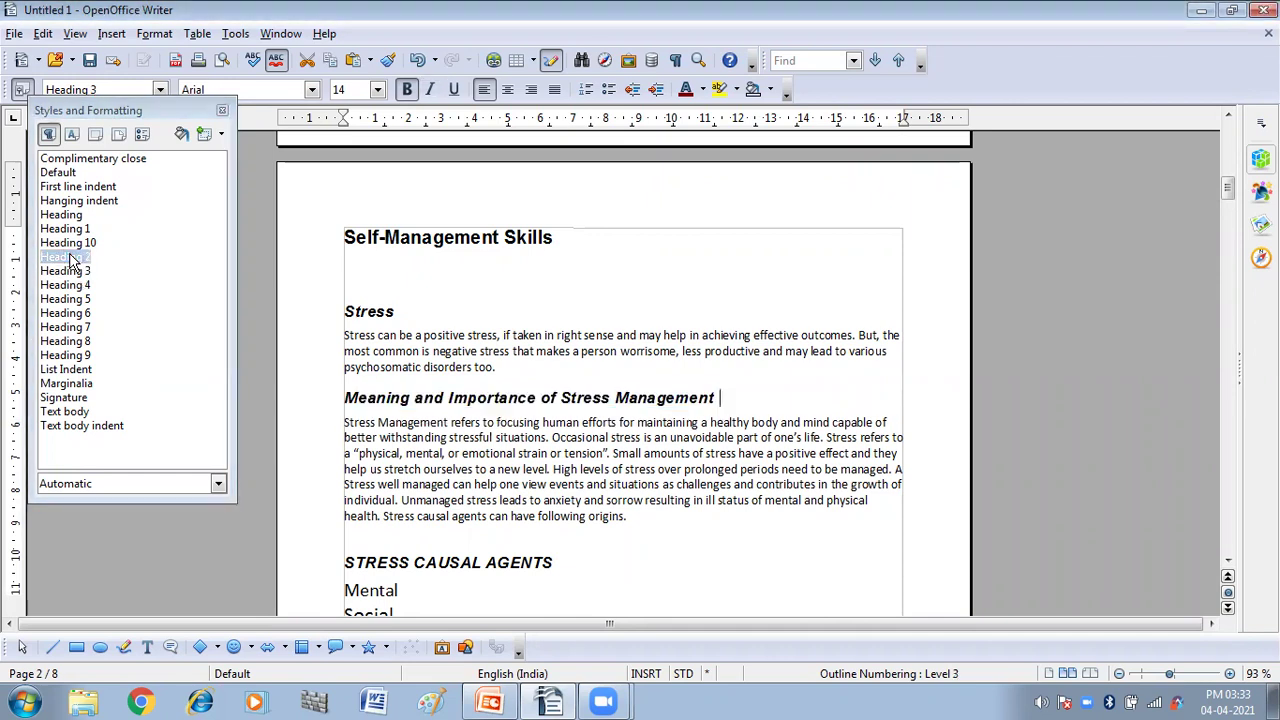
pyautogui.hotkey('shift', 'Home')
# Check the paragraph style of the "STRESS CAUSAL AGENTS" subheading
pyautogui.scroll(-3, 441, 456)
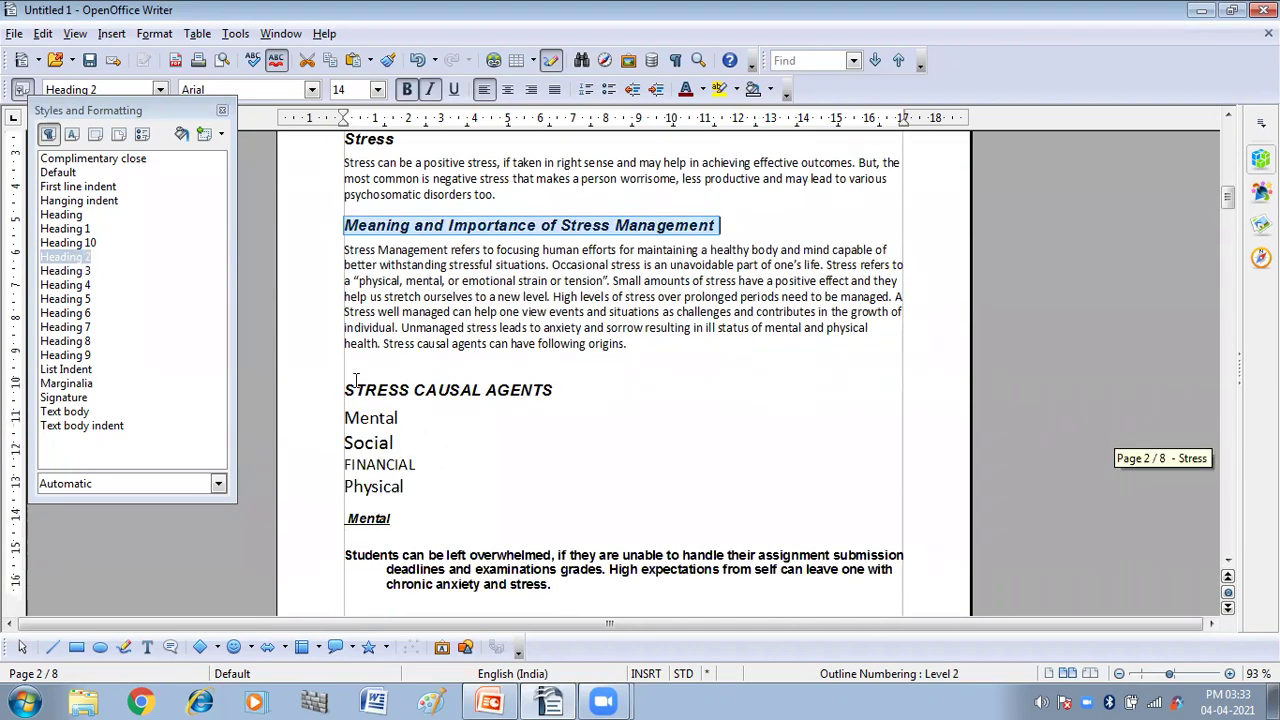
pyautogui.moveTo(342, 393); pyautogui.dragTo(578, 393)
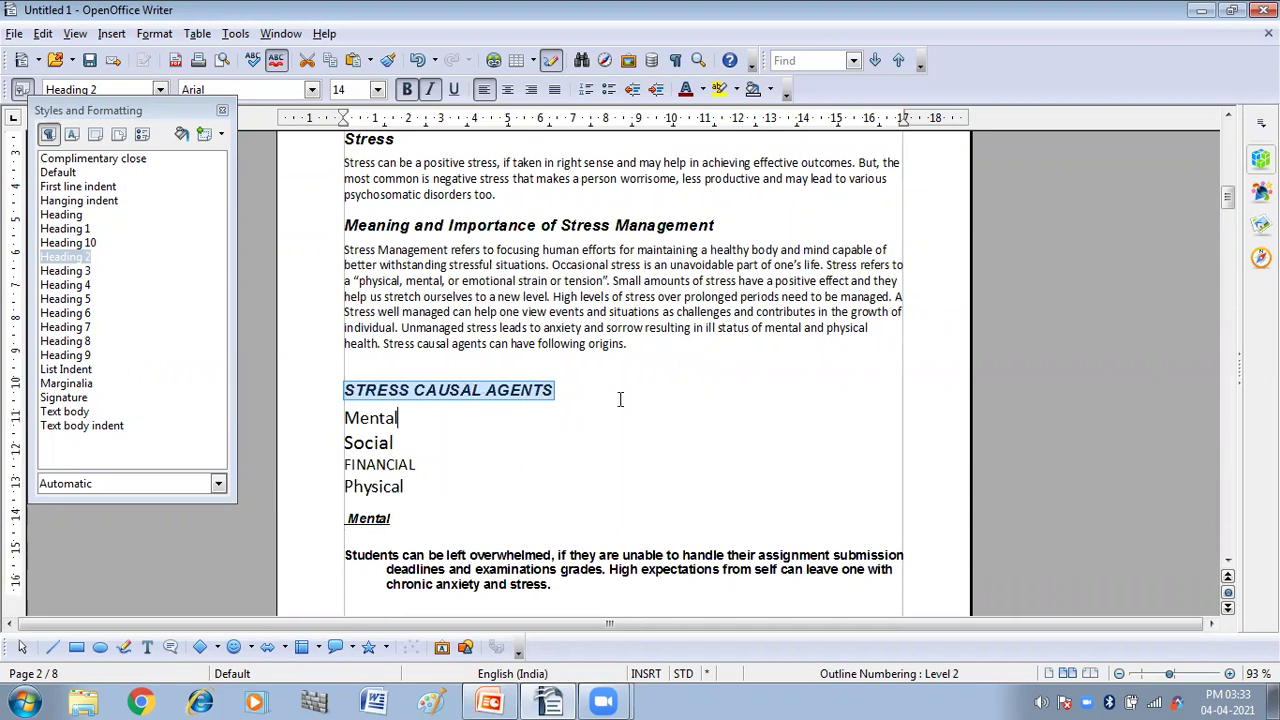
pyautogui.click(620, 399)
# Place the cursor near the start of the blank first page and open the settings for inserting an index or table
pyautogui.scroll(10, 620, 418)
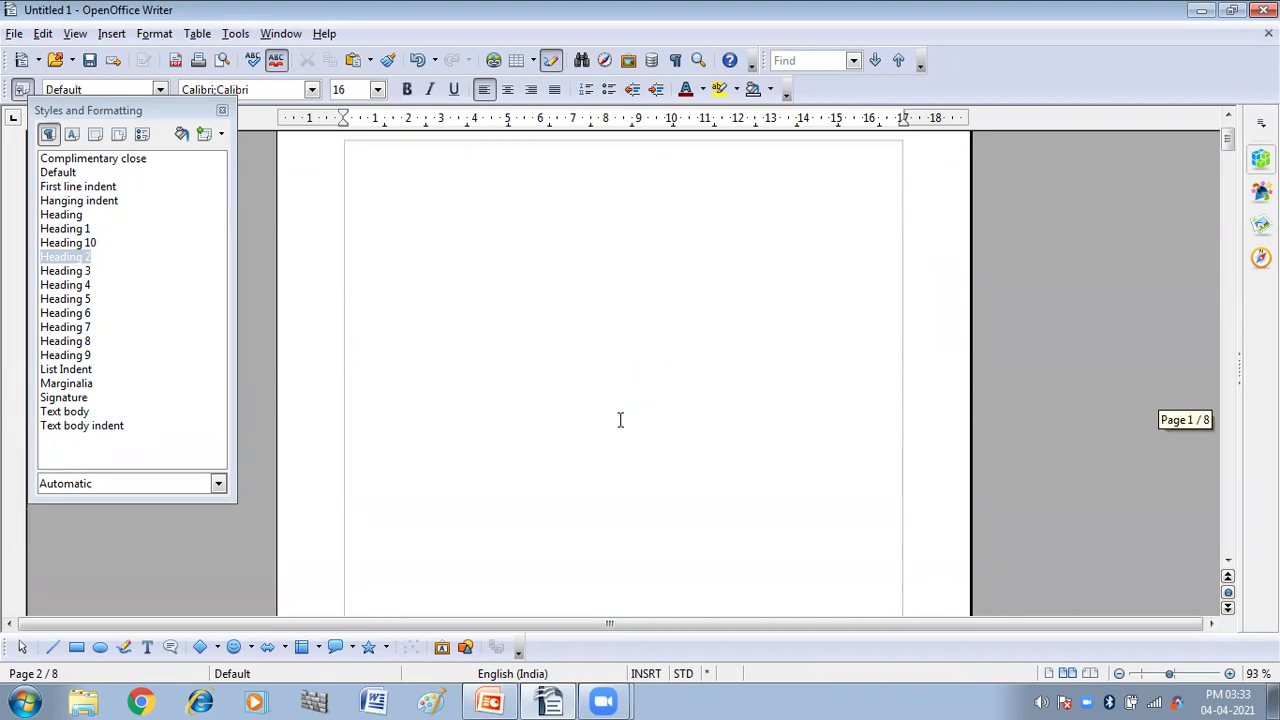
pyautogui.scroll(3, 620, 420)
pyautogui.click(360, 264)
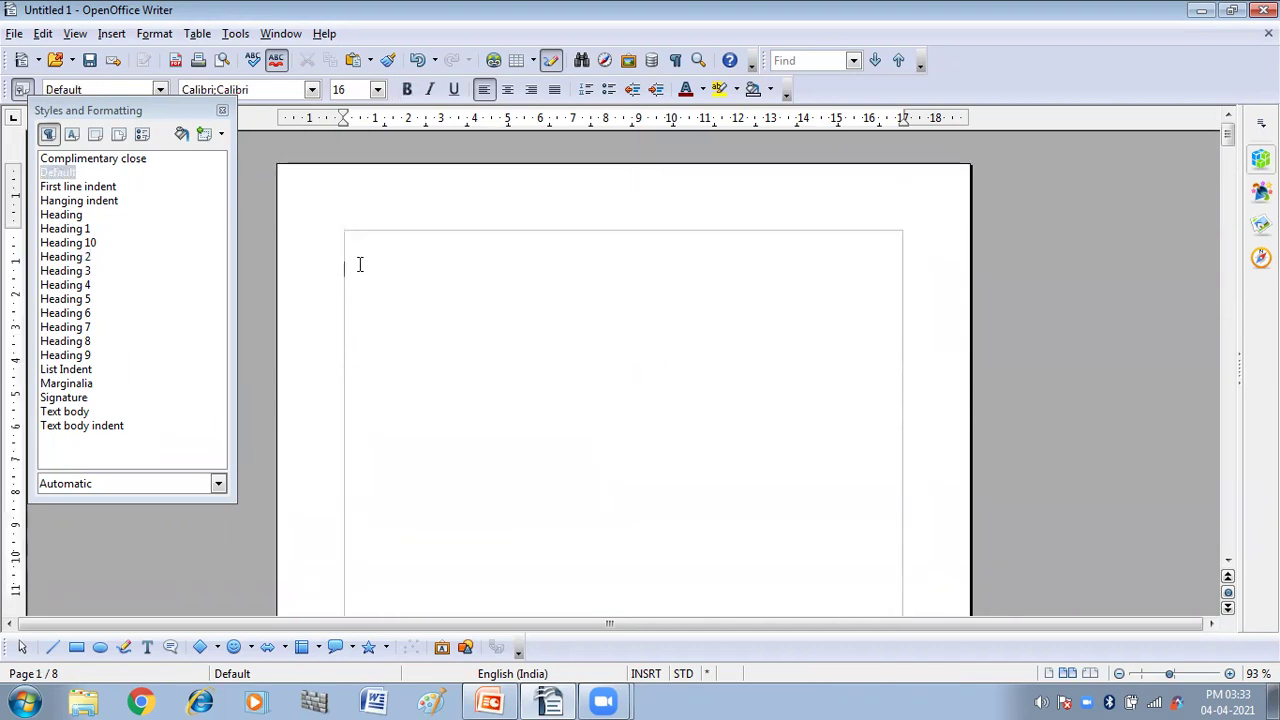
pyautogui.click(112, 34)
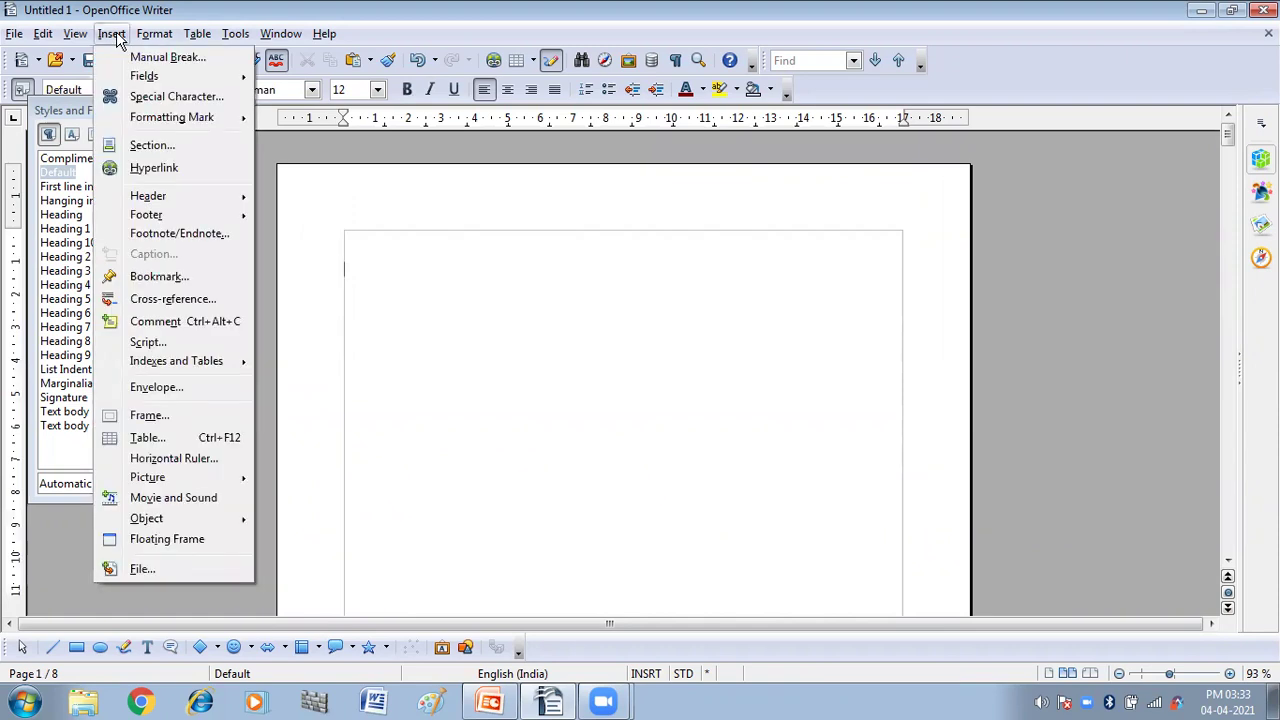
pyautogui.moveTo(153, 368)
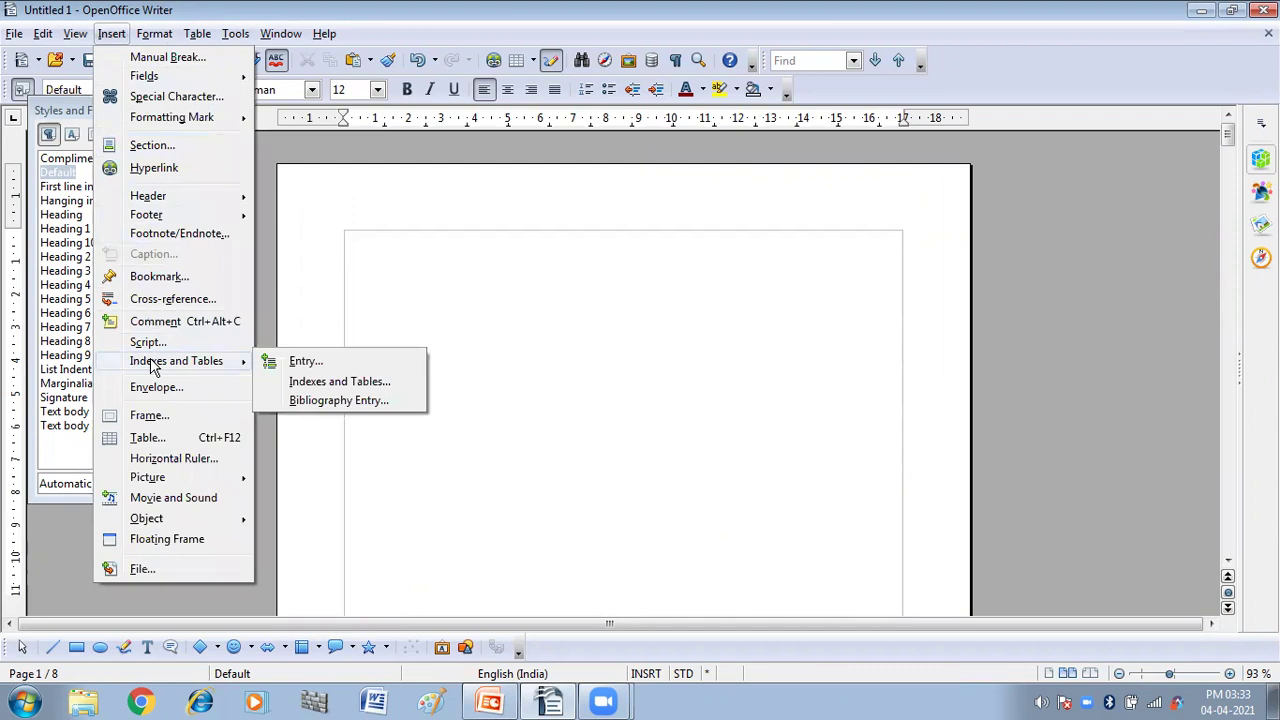
pyautogui.click(315, 383)
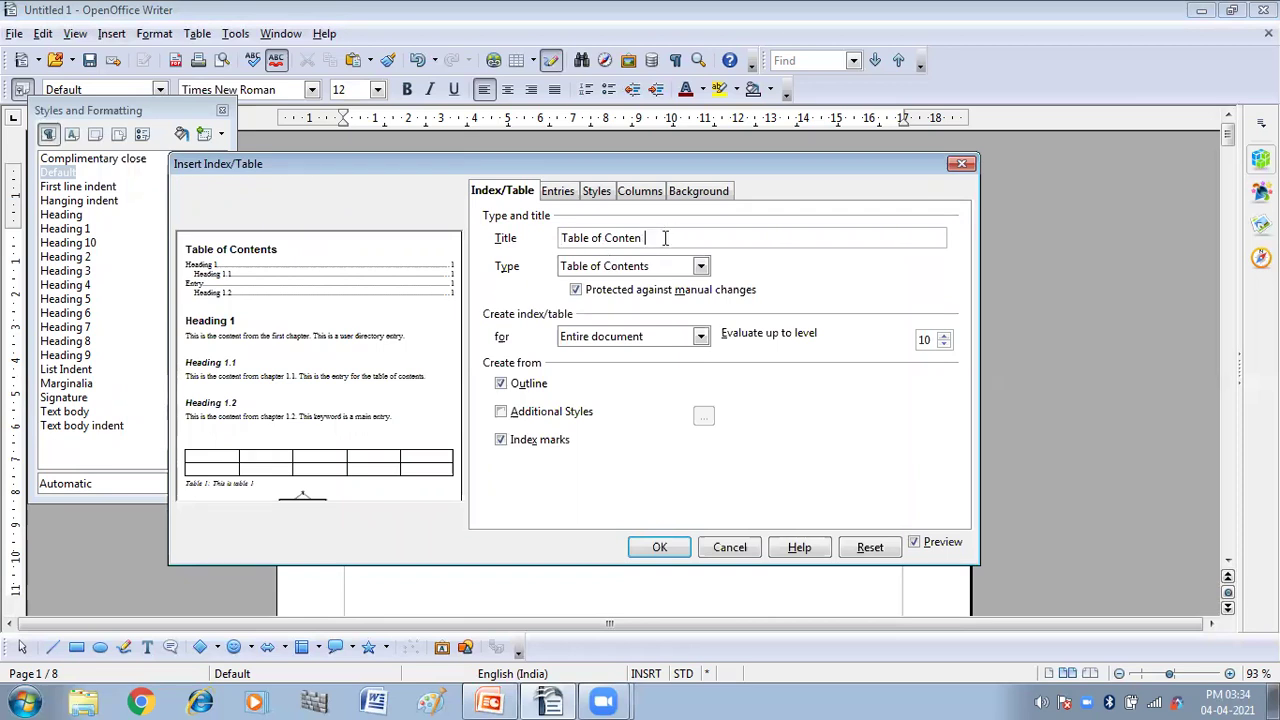
# Replace the index title with "Employbility Skills"
pyautogui.press('BackSpace')
pyautogui.press('BackSpace')
pyautogui.press('BackSpace')
pyautogui.press('BackSpace')
pyautogui.press('BackSpace')
pyautogui.press('BackSpace')
pyautogui.press('BackSpace')
pyautogui.press('BackSpace')
pyautogui.press('BackSpace')
pyautogui.press('BackSpace')
pyautogui.press('BackSpace')
pyautogui.press('BackSpace')
pyautogui.press('BackSpace')
pyautogui.press('BackSpace')
pyautogui.press('BackSpace')
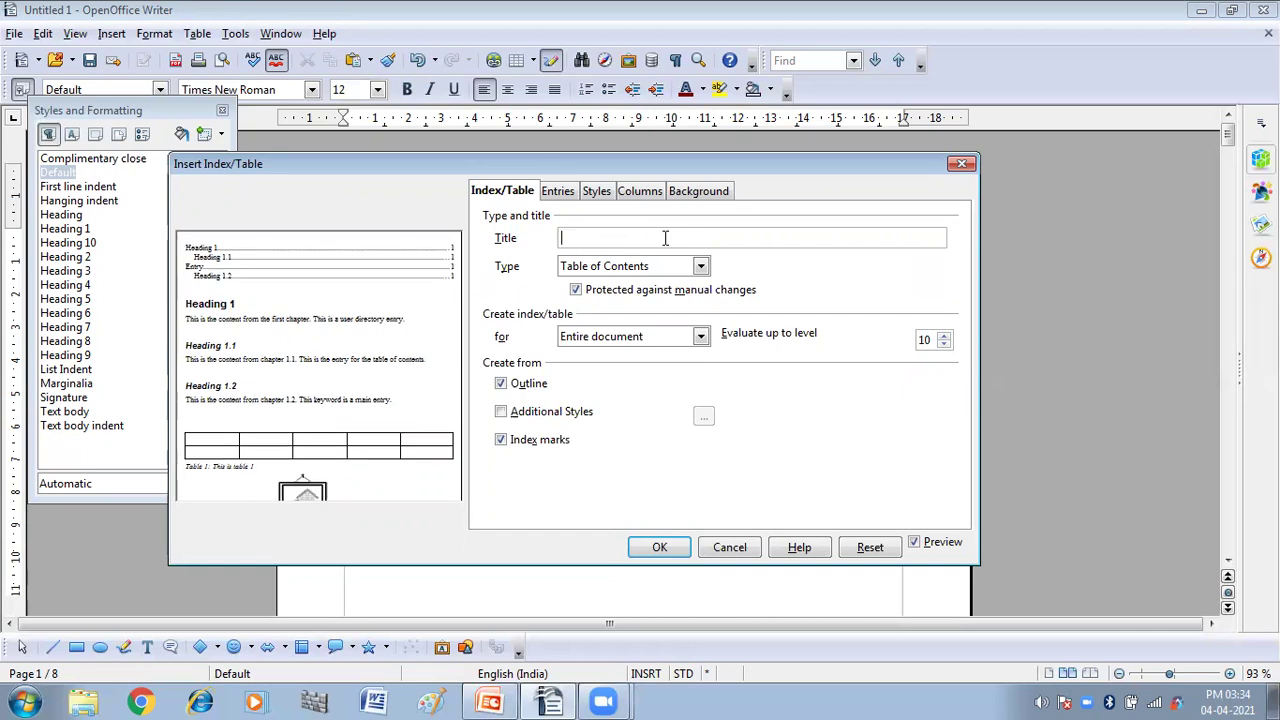
pyautogui.write('Em')
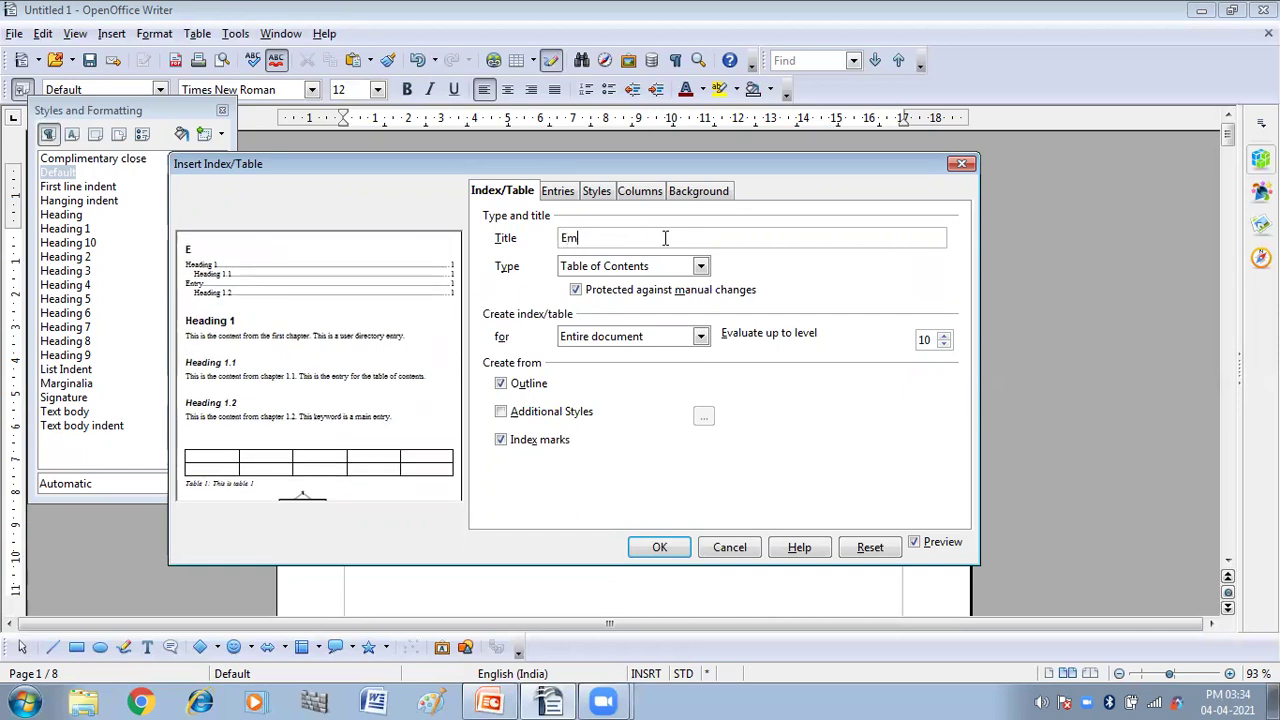
pyautogui.write('ploybility S')
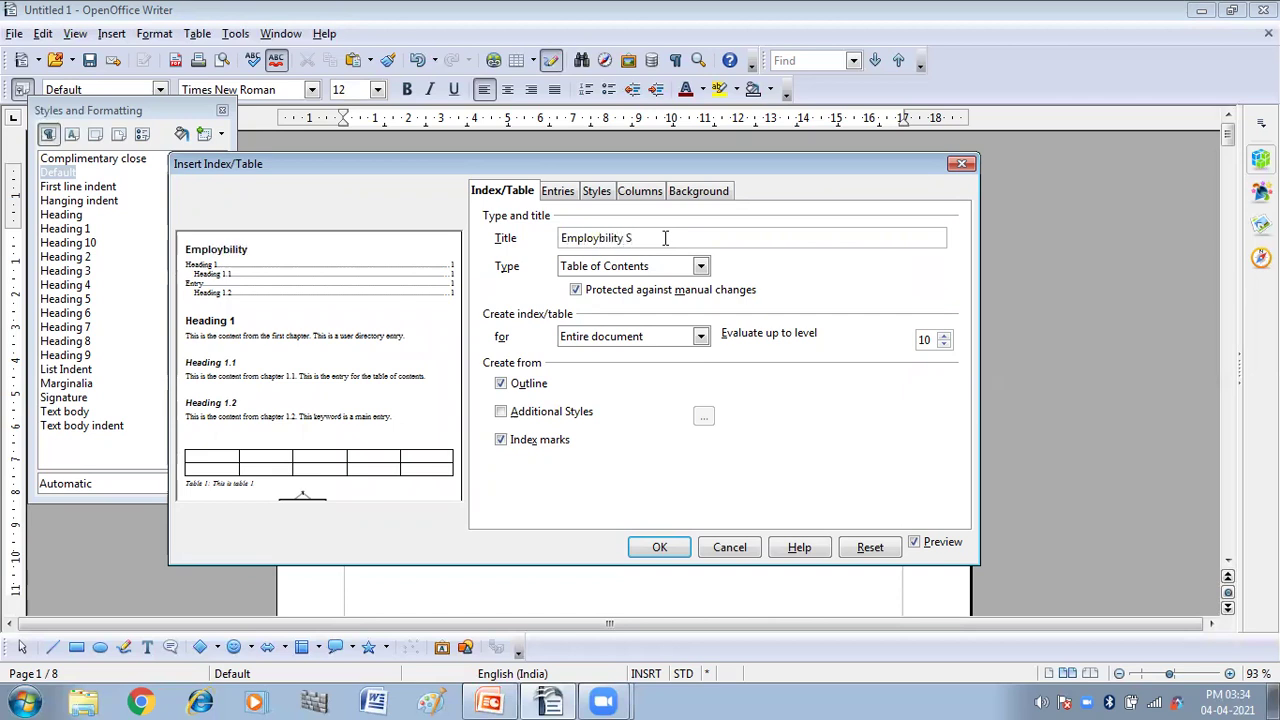
pyautogui.write('kills')
# Choose Table of Contents as the index type and create it for the entire document
pyautogui.click(699, 272)
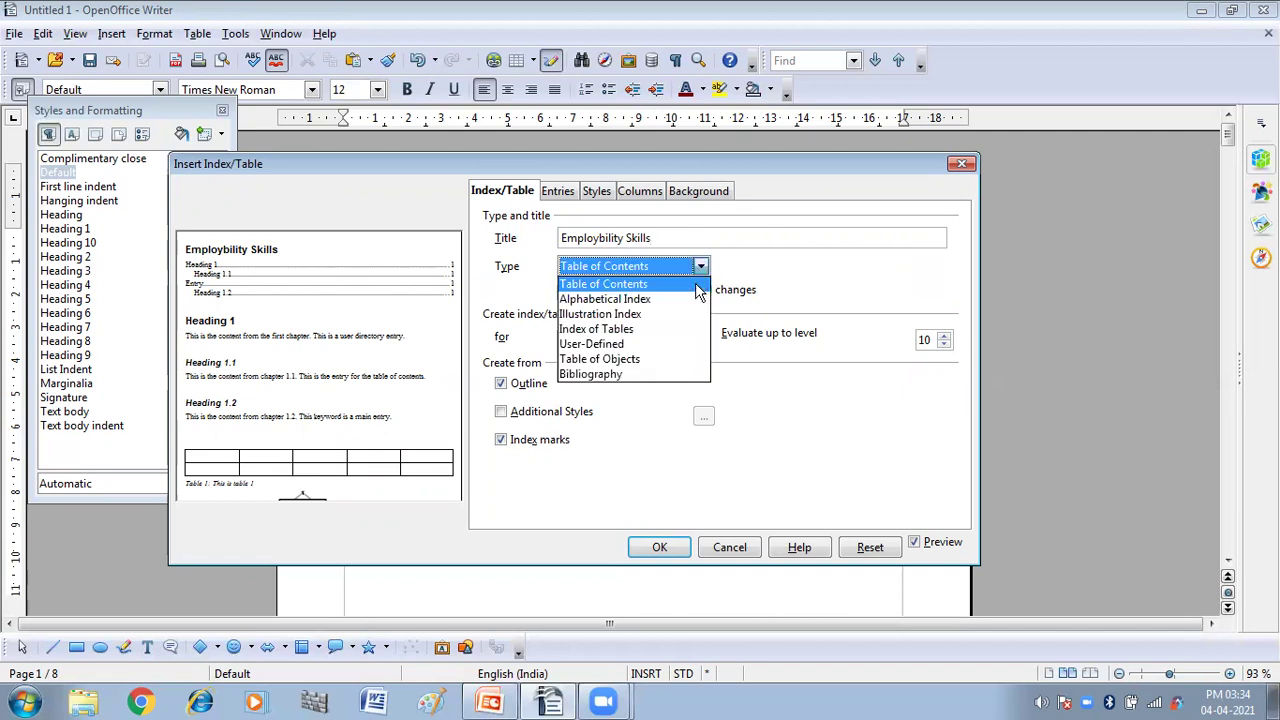
pyautogui.click(697, 287)
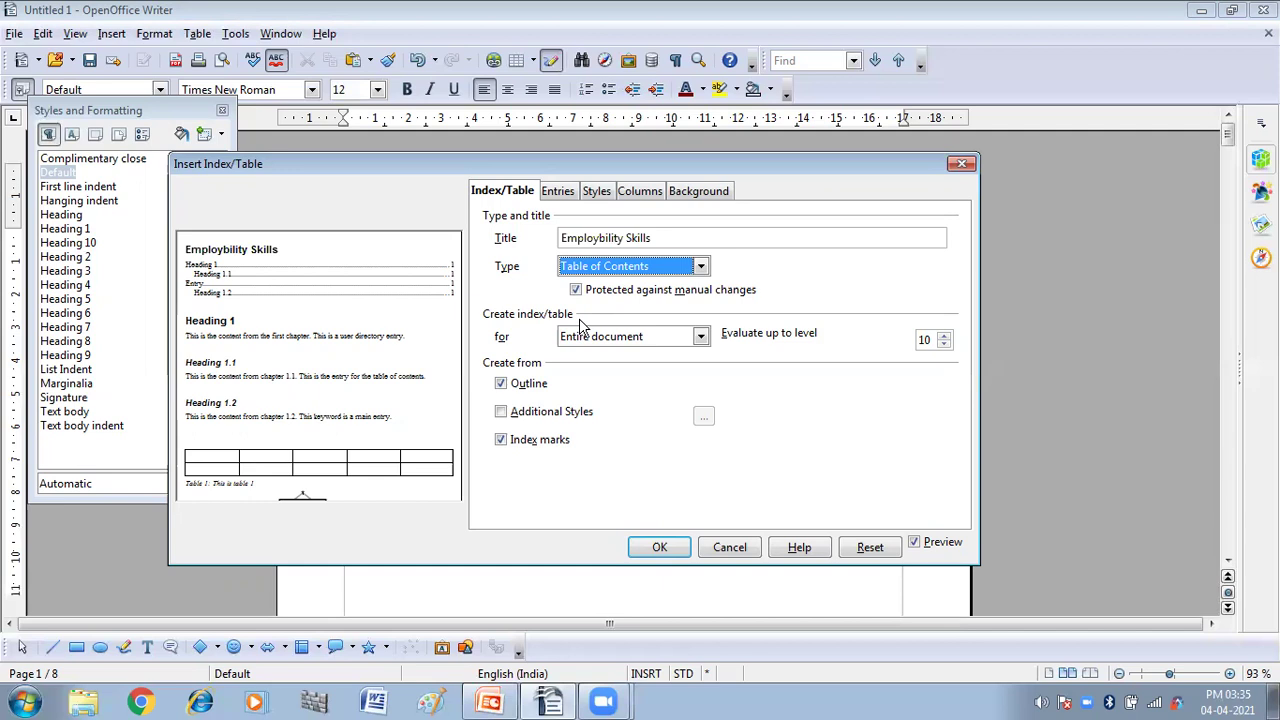
pyautogui.click(704, 340)
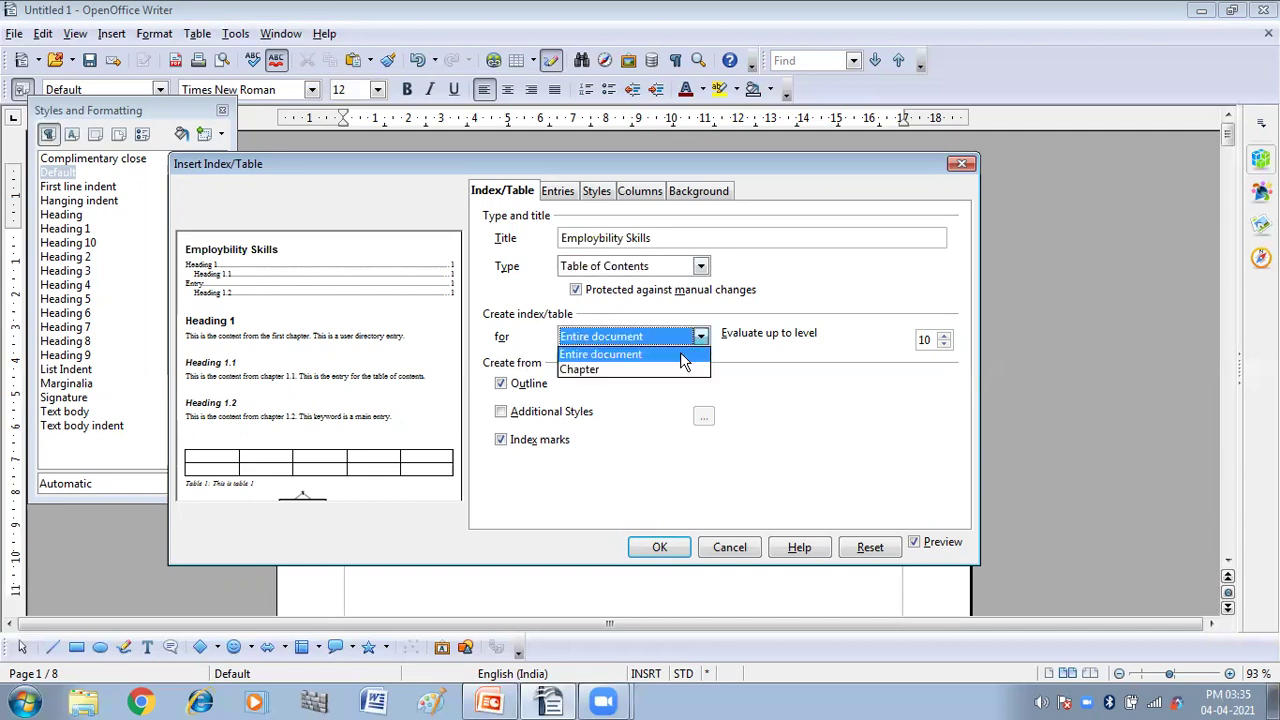
pyautogui.click(681, 355)
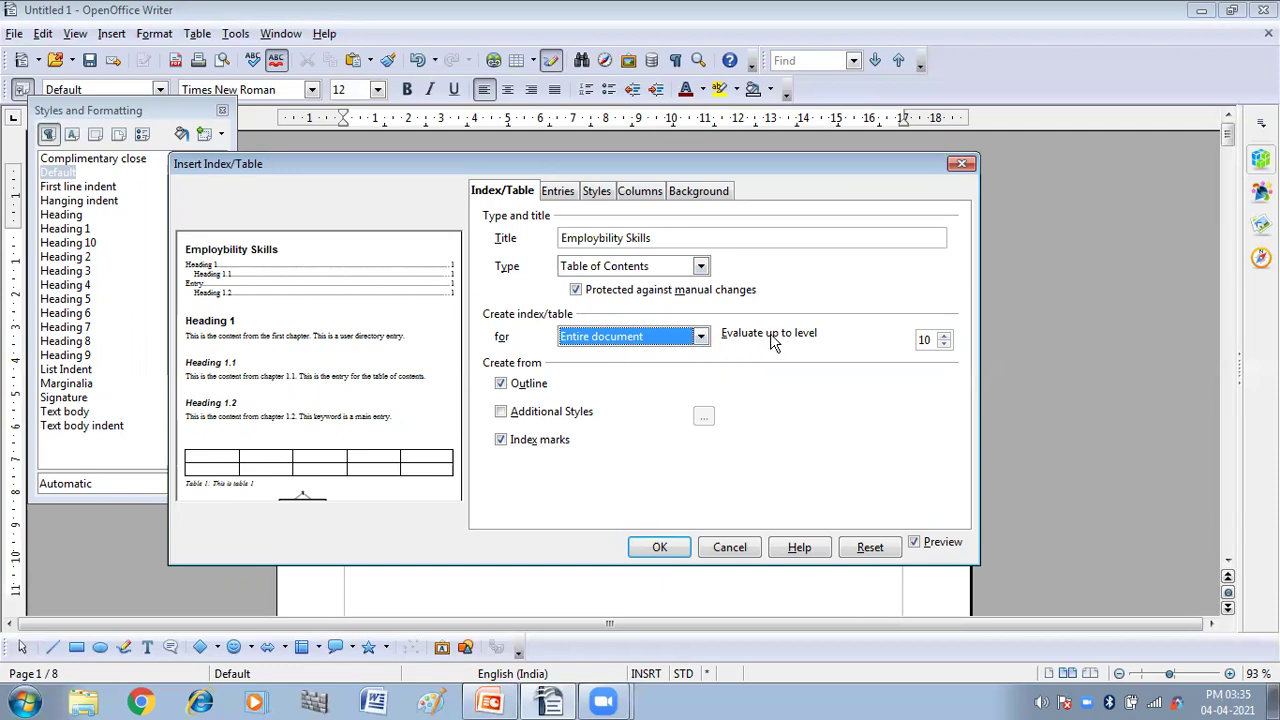
# Set the table of contents to evaluate up to level 2 and exclude index marks as a source
pyautogui.click(935, 339)
pyautogui.press('BackSpace')
pyautogui.press('BackSpace')
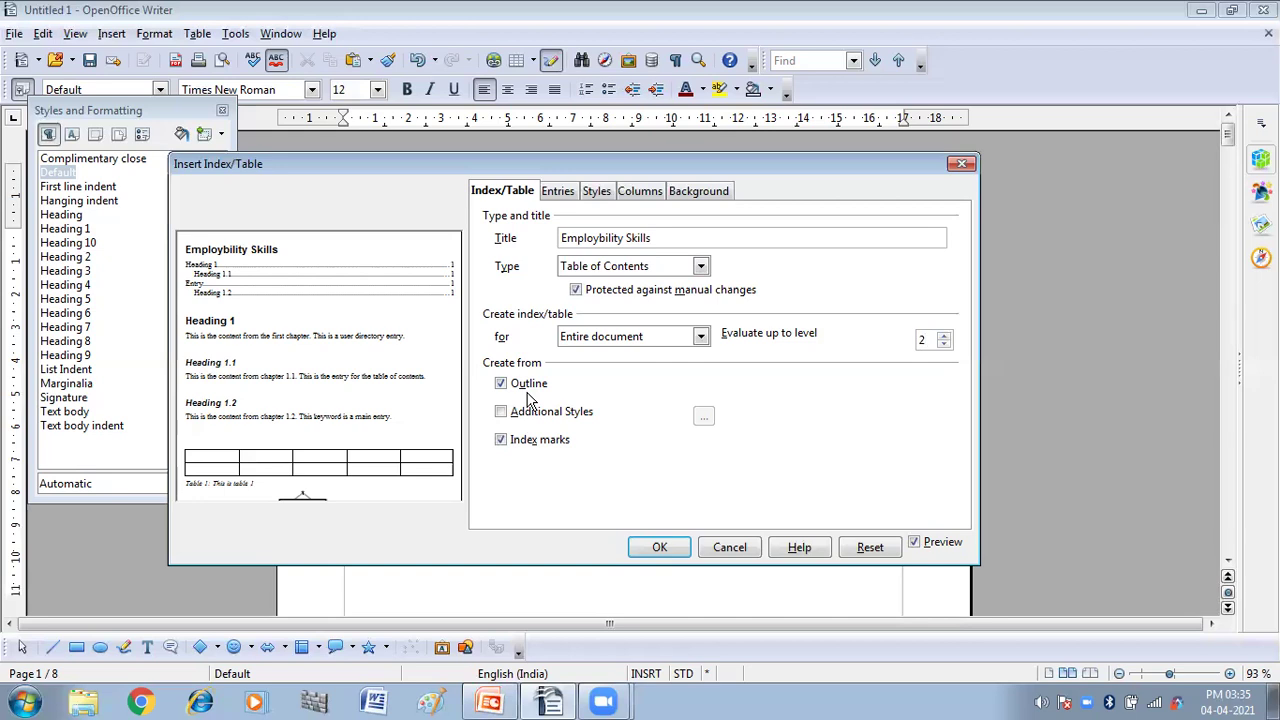
pyautogui.click(501, 441)
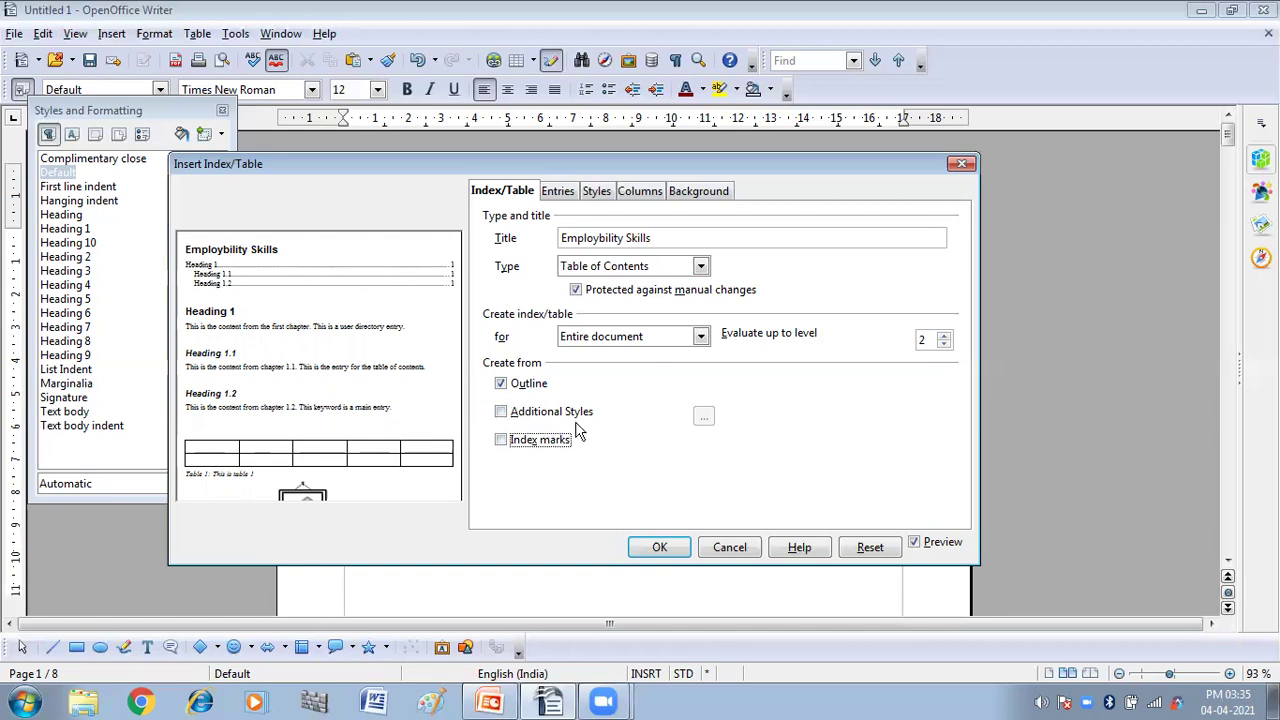
# Insert the table of contents with the chosen settings and look over its entries on the first page
pyautogui.click(660, 548)
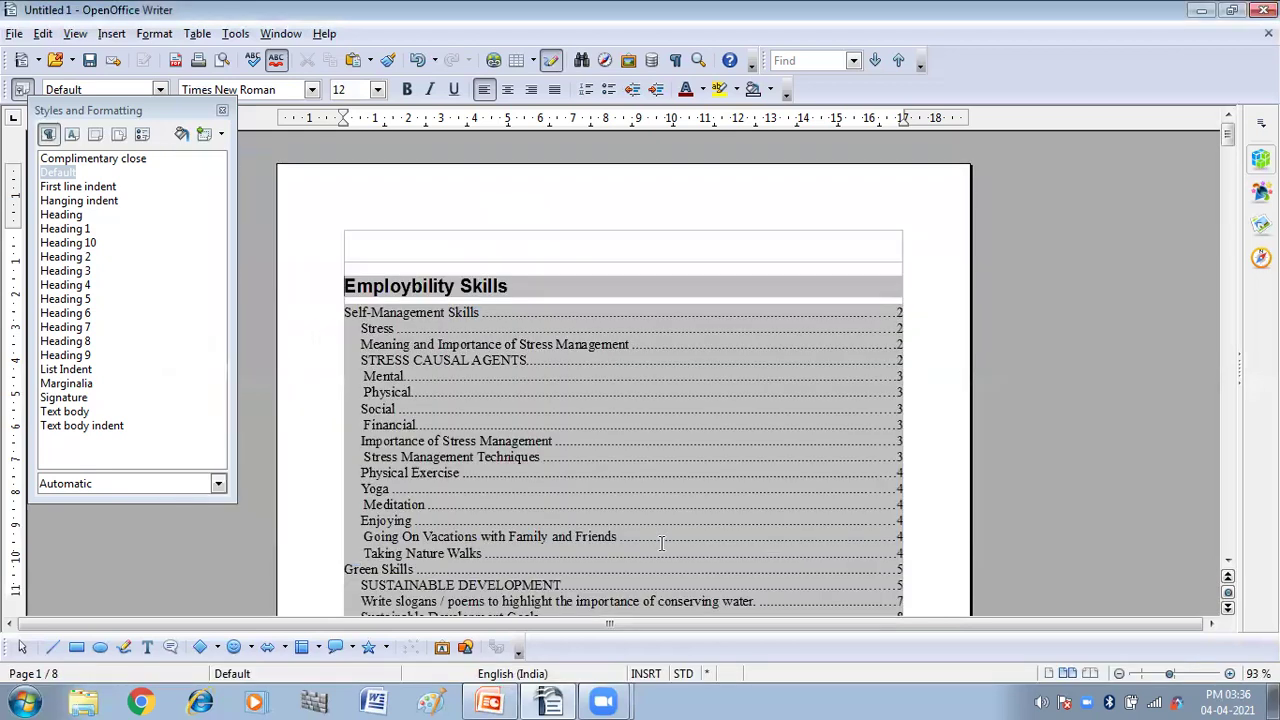
pyautogui.scroll(-5, 637, 486)
pyautogui.scroll(4, 637, 486)
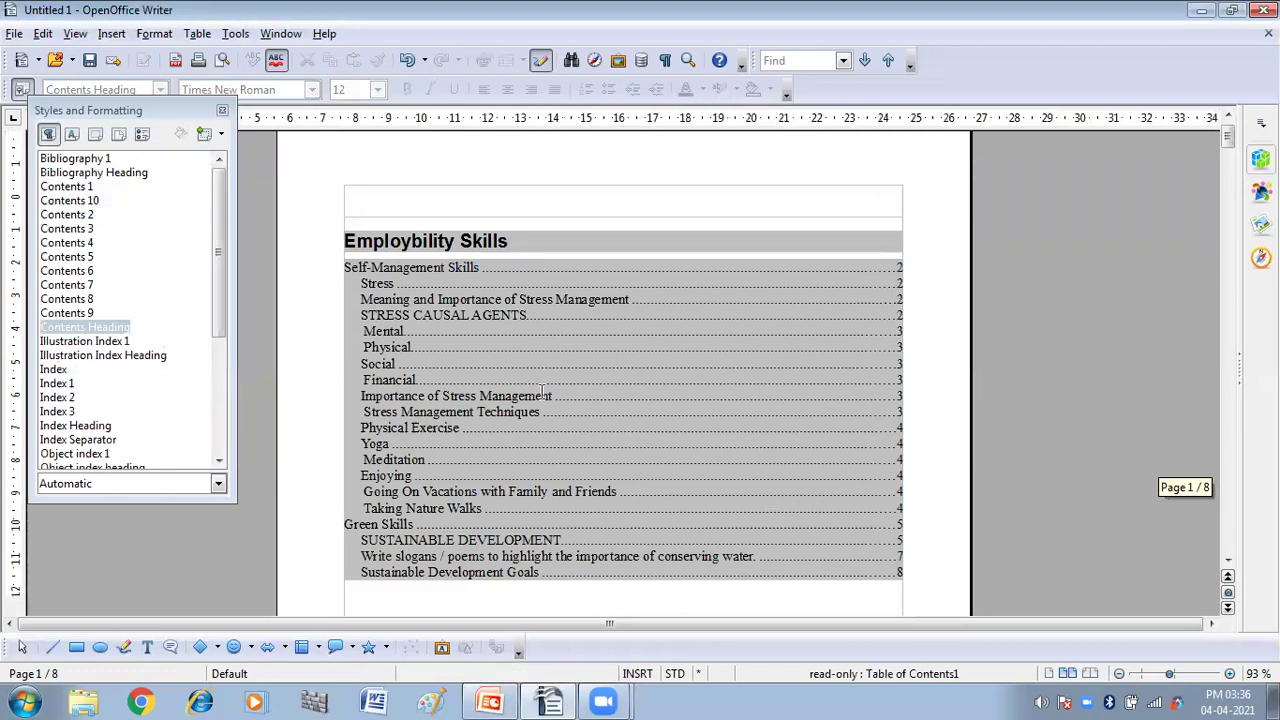
pyautogui.scroll(-1, 541, 390)
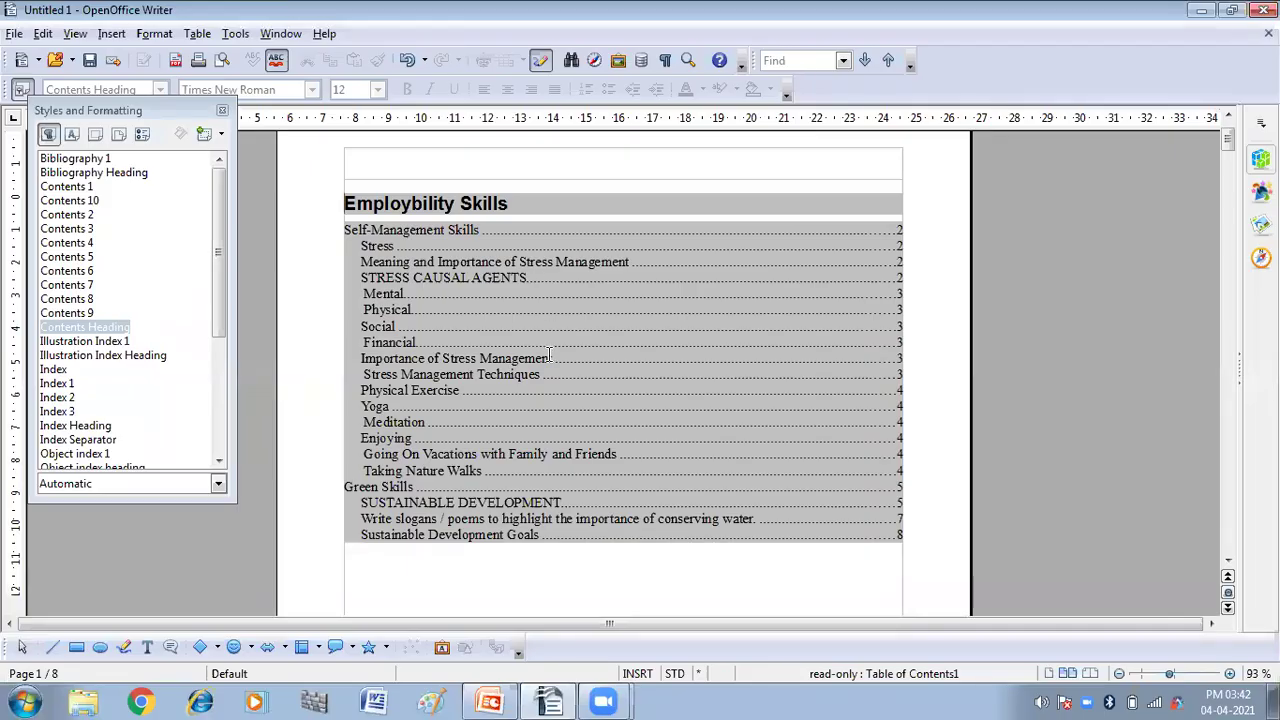
pyautogui.scroll(1, 488, 270)
# Reopen the inserted table of contents for editing, review its type and title settings, and accept them unchanged
pyautogui.rightClick(490, 276)
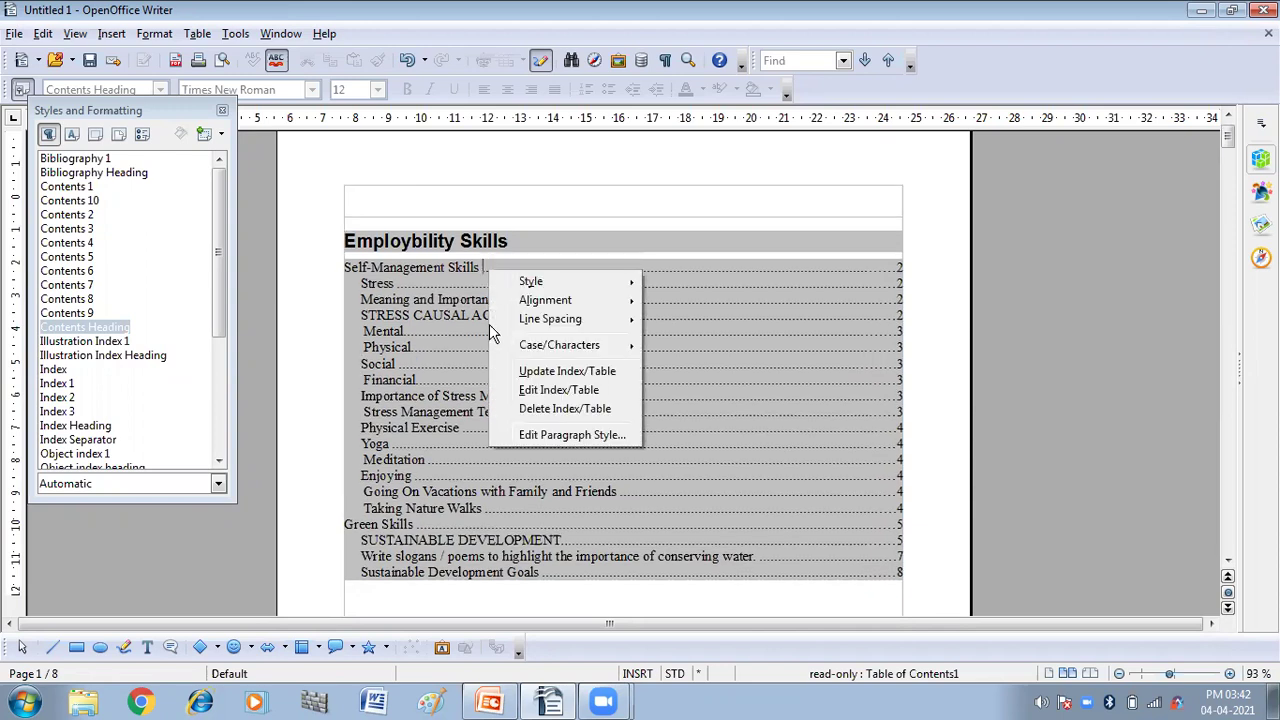
pyautogui.click(550, 392)
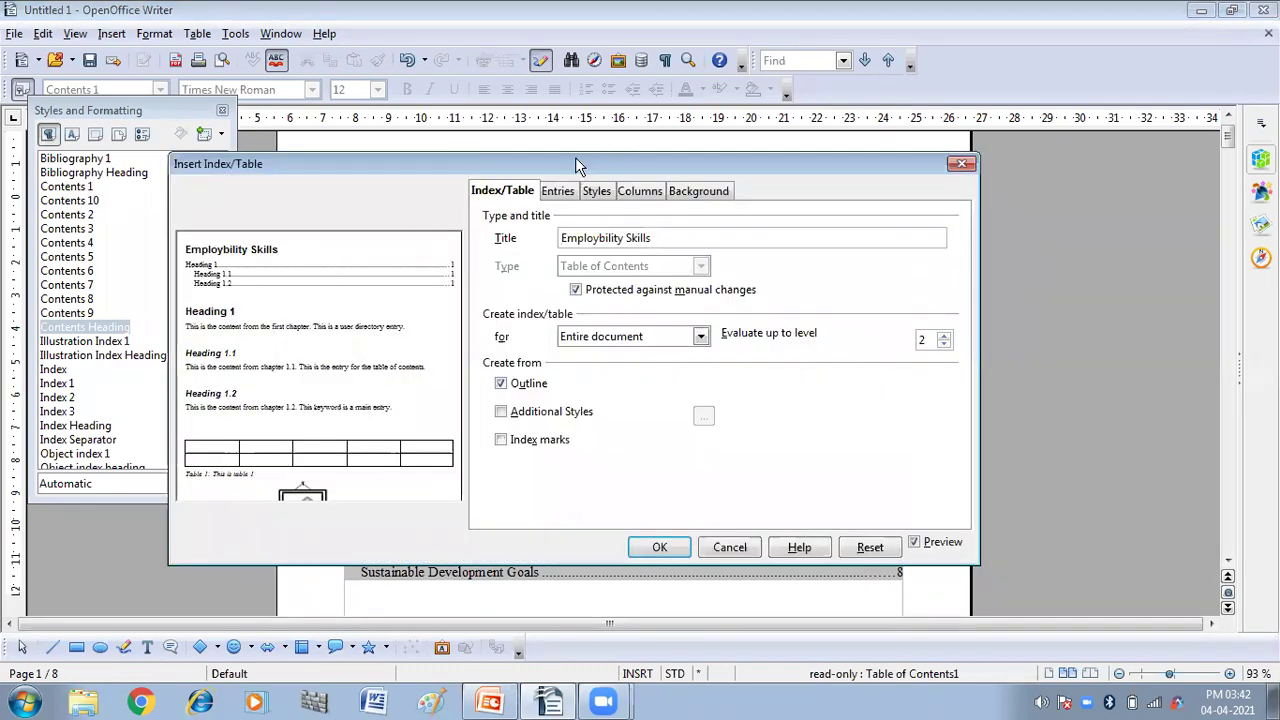
pyautogui.moveTo(570, 158); pyautogui.dragTo(543, 143)
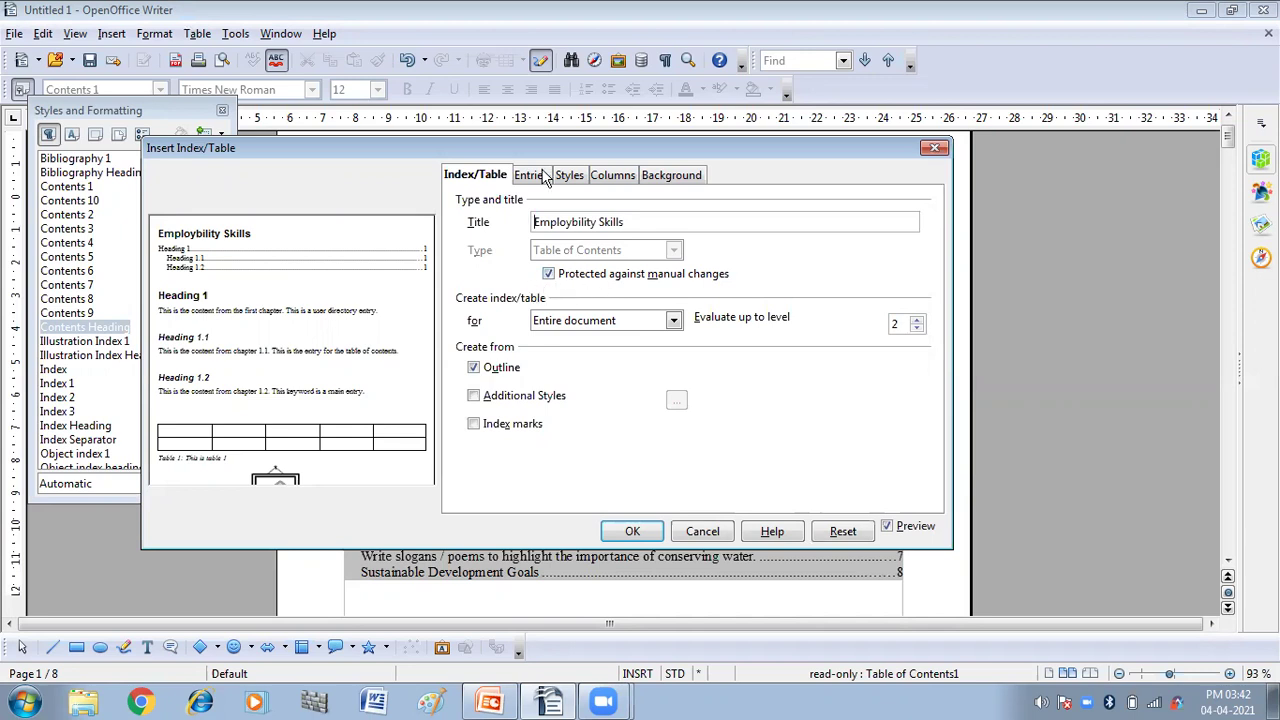
pyautogui.click(646, 531)
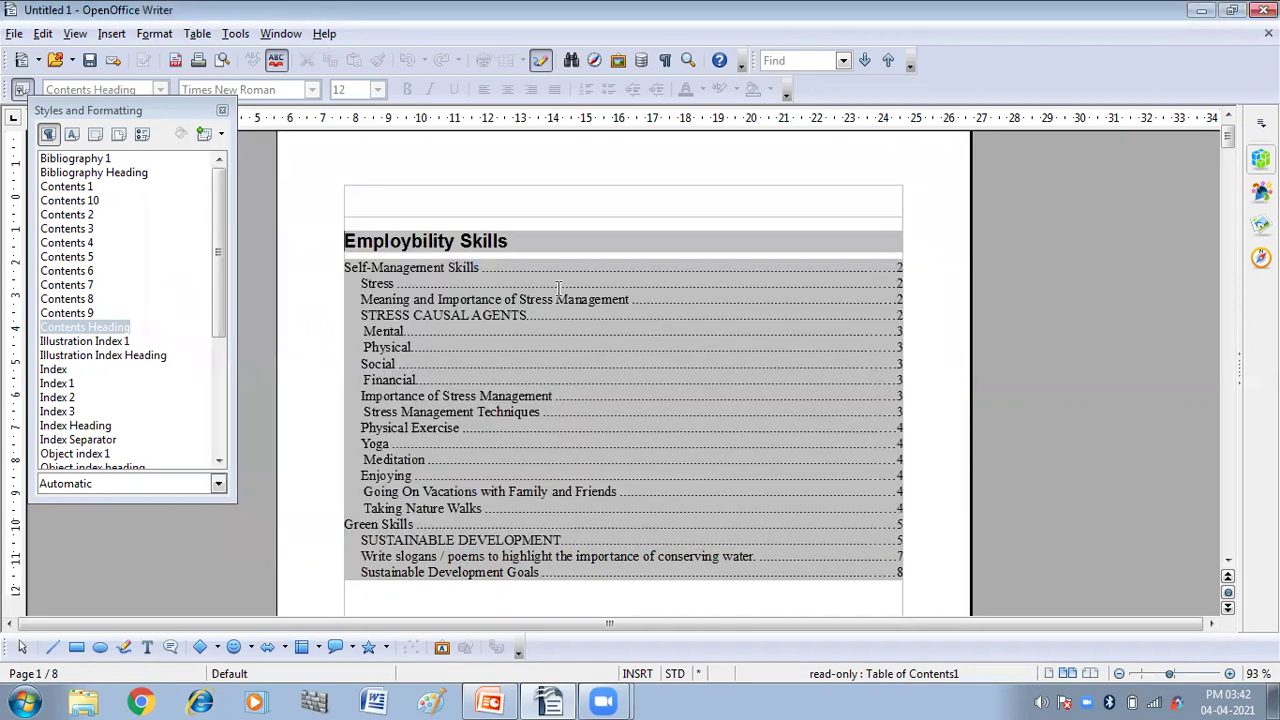
# Edit the table of contents to turn off its protection against manual changes
pyautogui.doubleClick(580, 299)
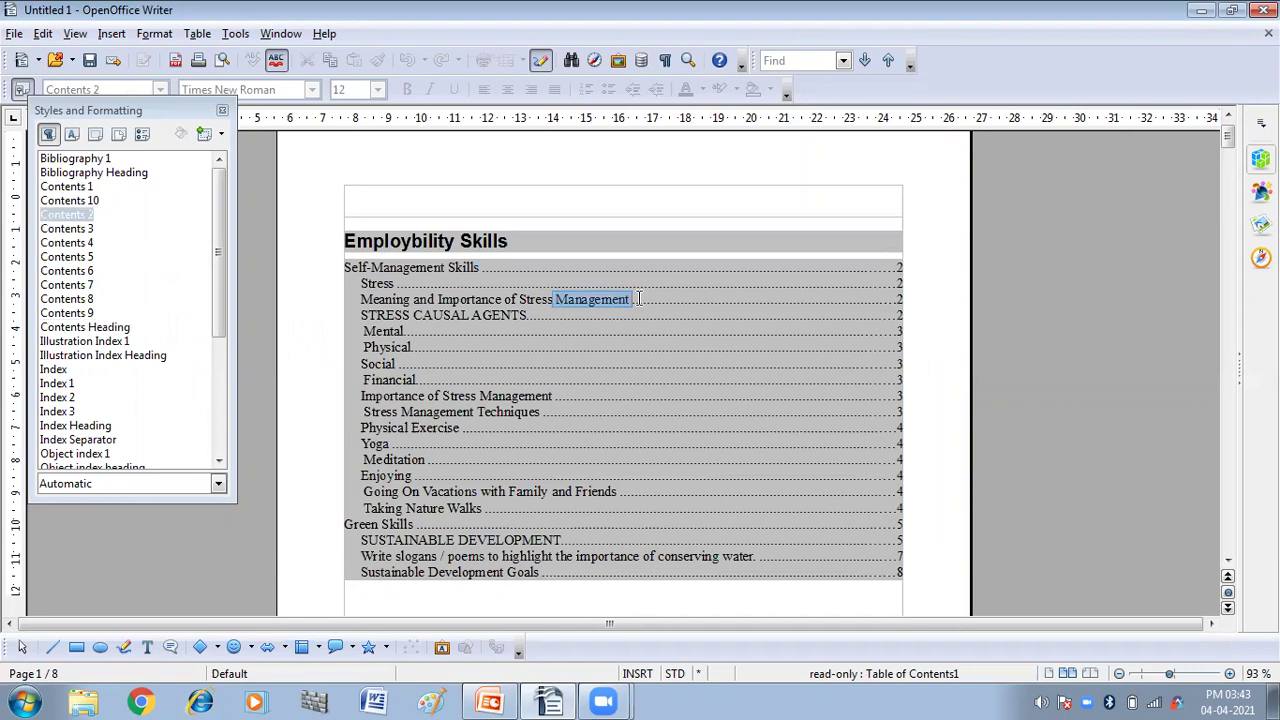
pyautogui.rightClick(528, 343)
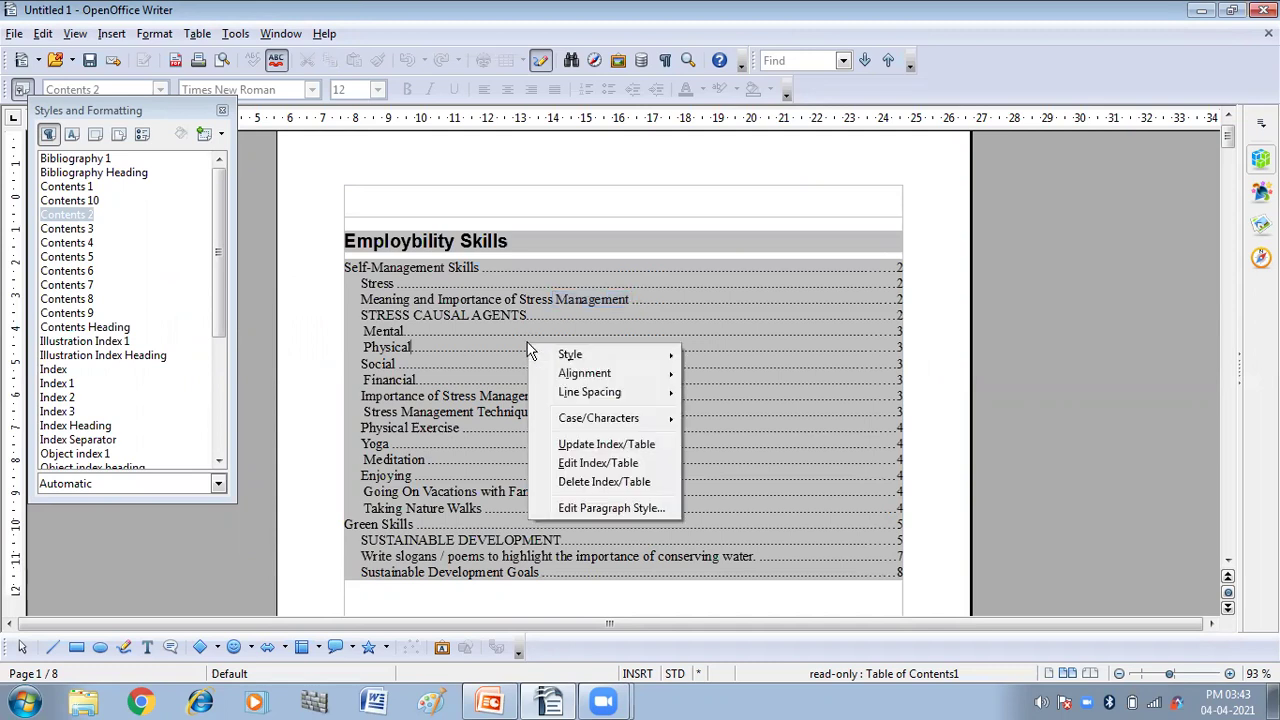
pyautogui.click(585, 467)
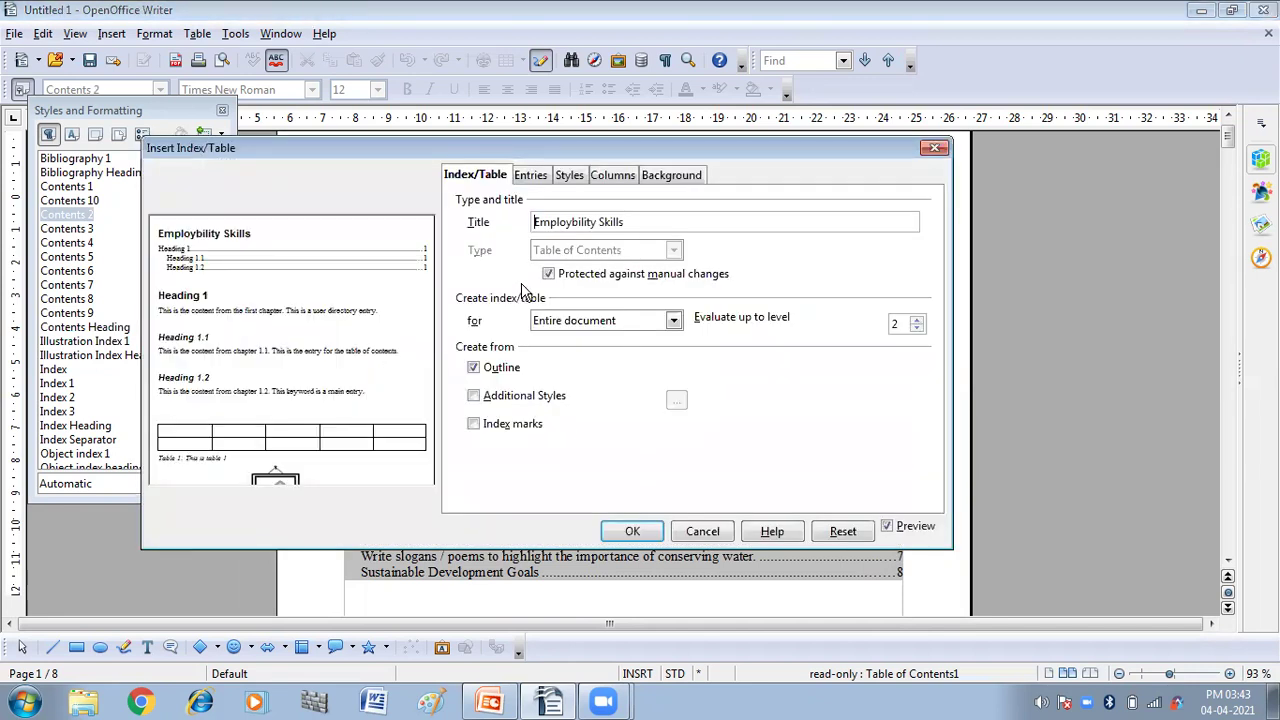
pyautogui.click(548, 277)
pyautogui.click(629, 532)
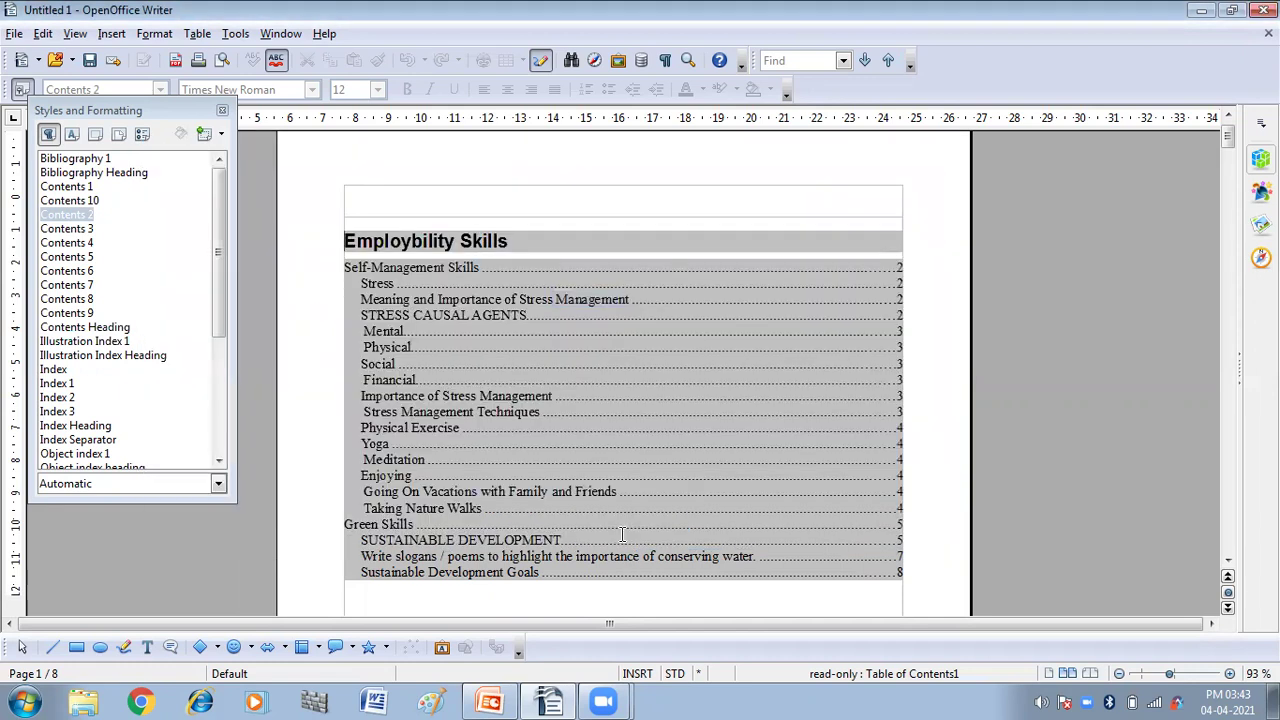
# Try manual editing by deleting and retyping the last letters of the "Meaning and Importance of Stress Management" entry
pyautogui.click(630, 303)
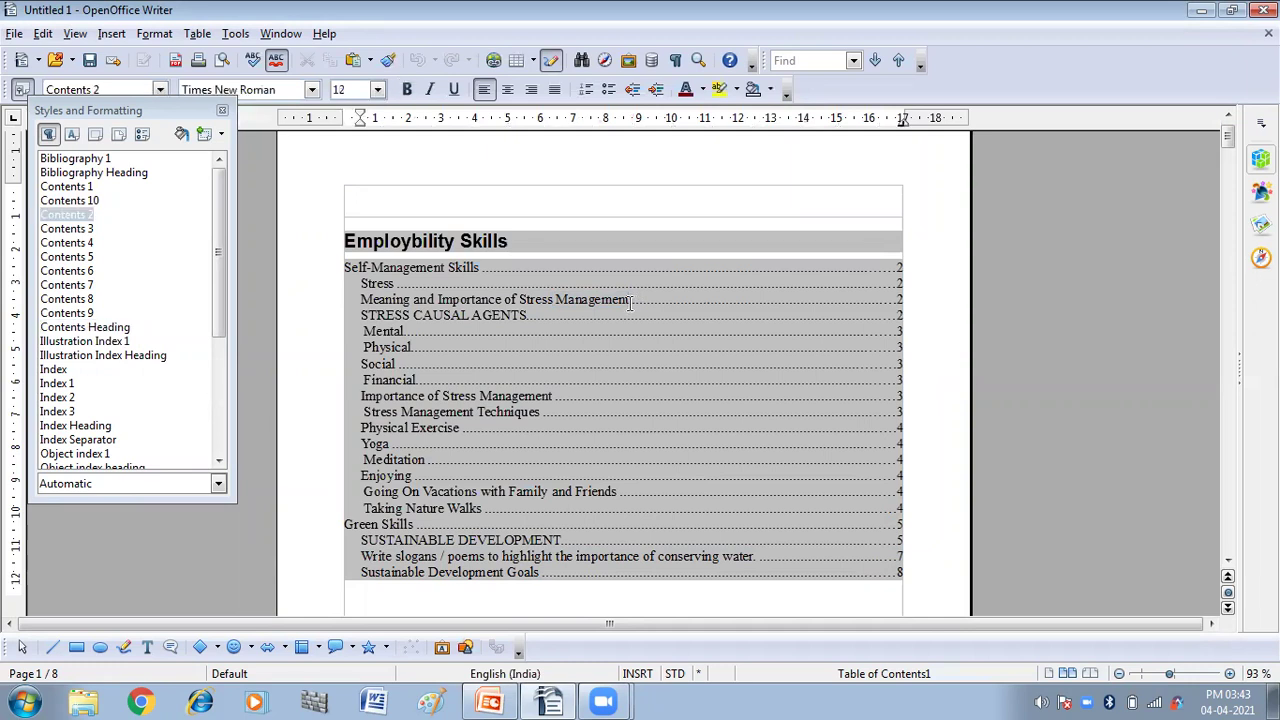
pyautogui.press('BackSpace')
pyautogui.press('BackSpace')
pyautogui.press('BackSpace')
pyautogui.press('BackSpace')
pyautogui.write('e')
pyautogui.write('men')
# Reopen the table of contents settings and turn protection against manual changes back on
pyautogui.rightClick(602, 322)
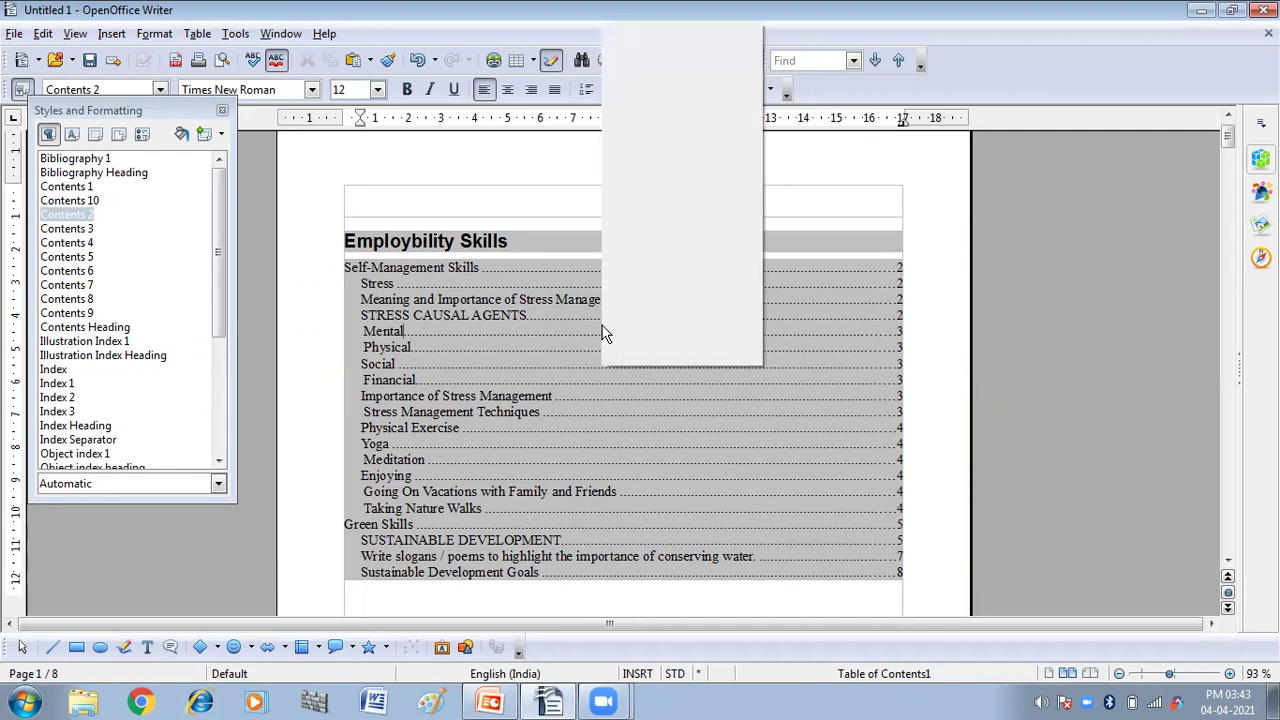
pyautogui.click(558, 438)
pyautogui.rightClick(560, 438)
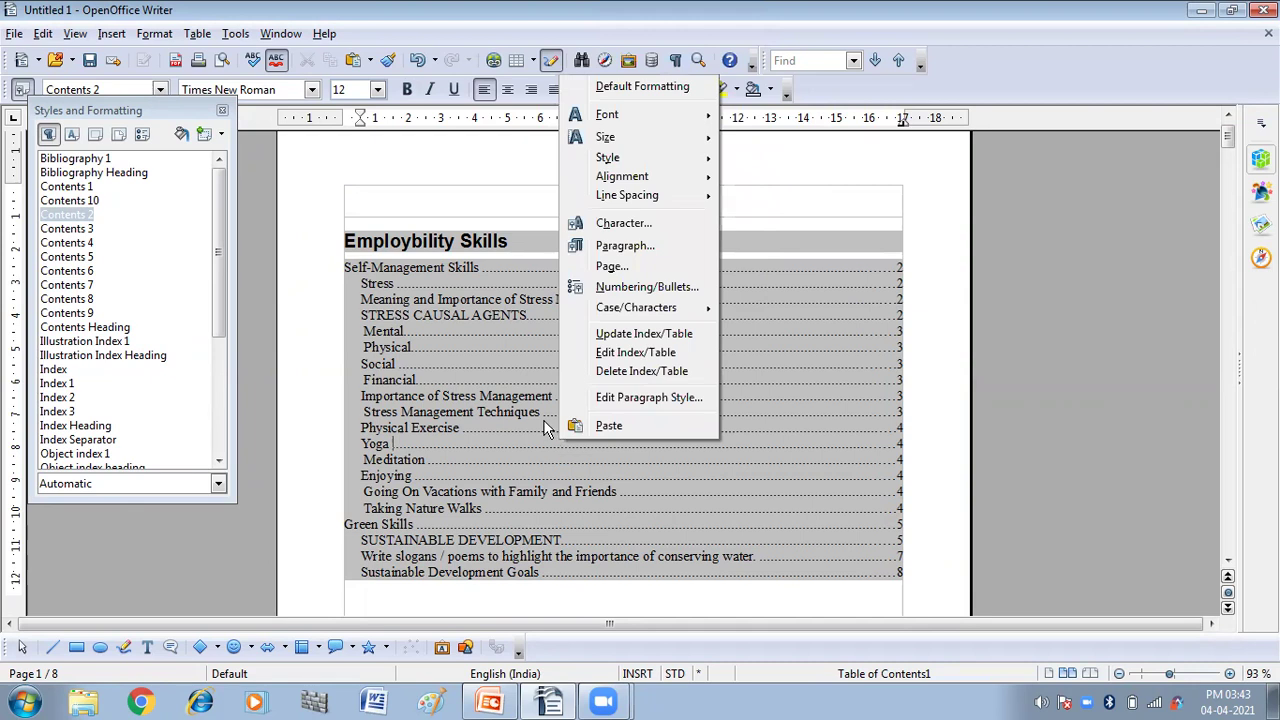
pyautogui.click(628, 352)
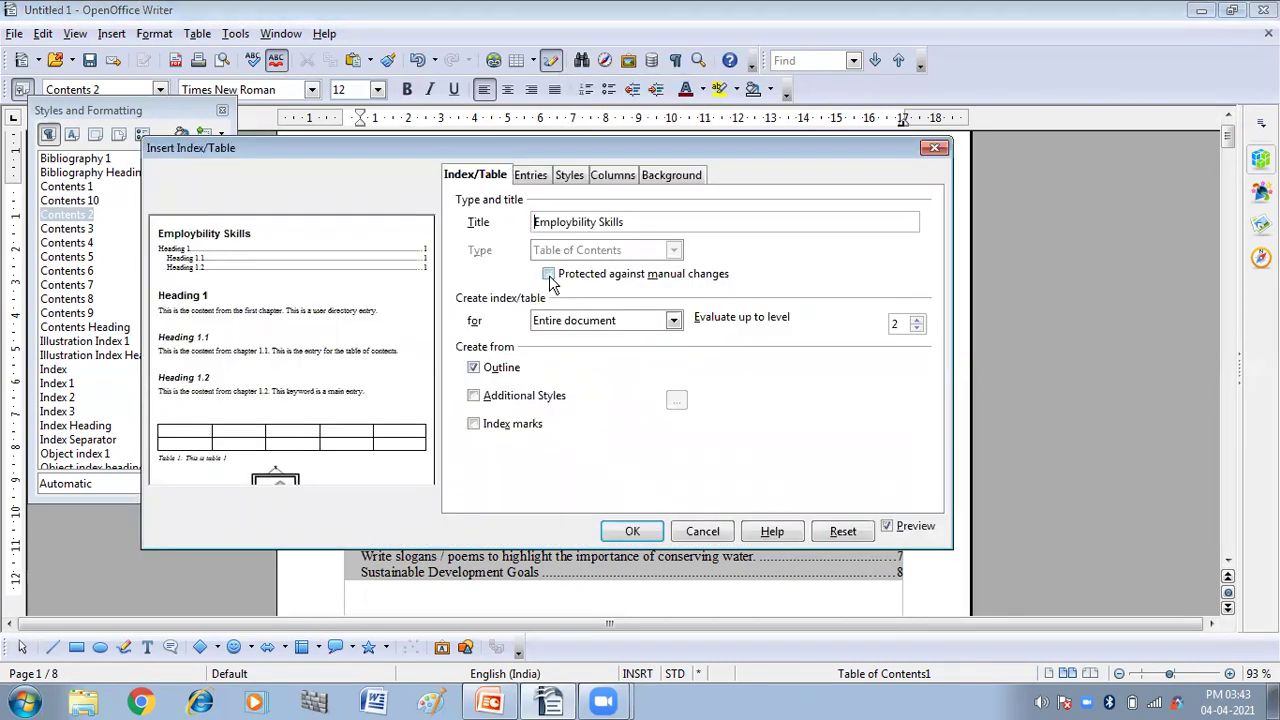
pyautogui.click(549, 276)
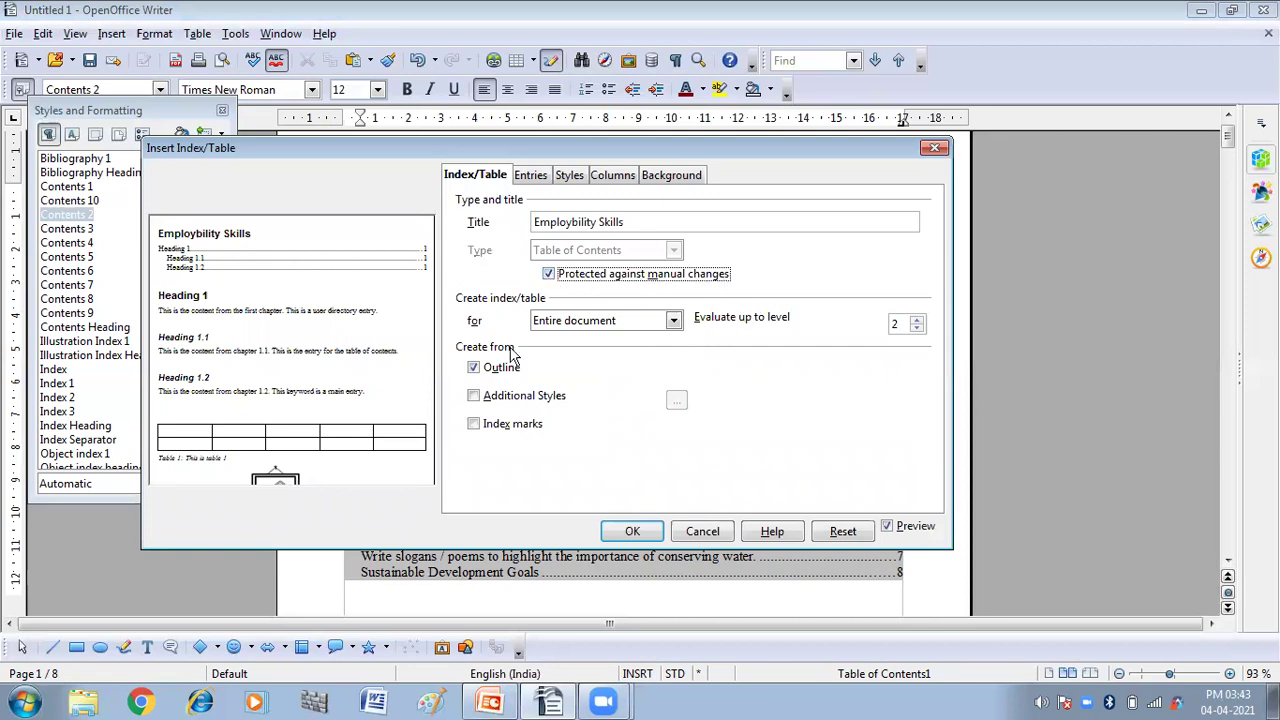
# Include additional styles as a source for the table of contents and assign the Contents 2 style to level 1
pyautogui.click(474, 396)
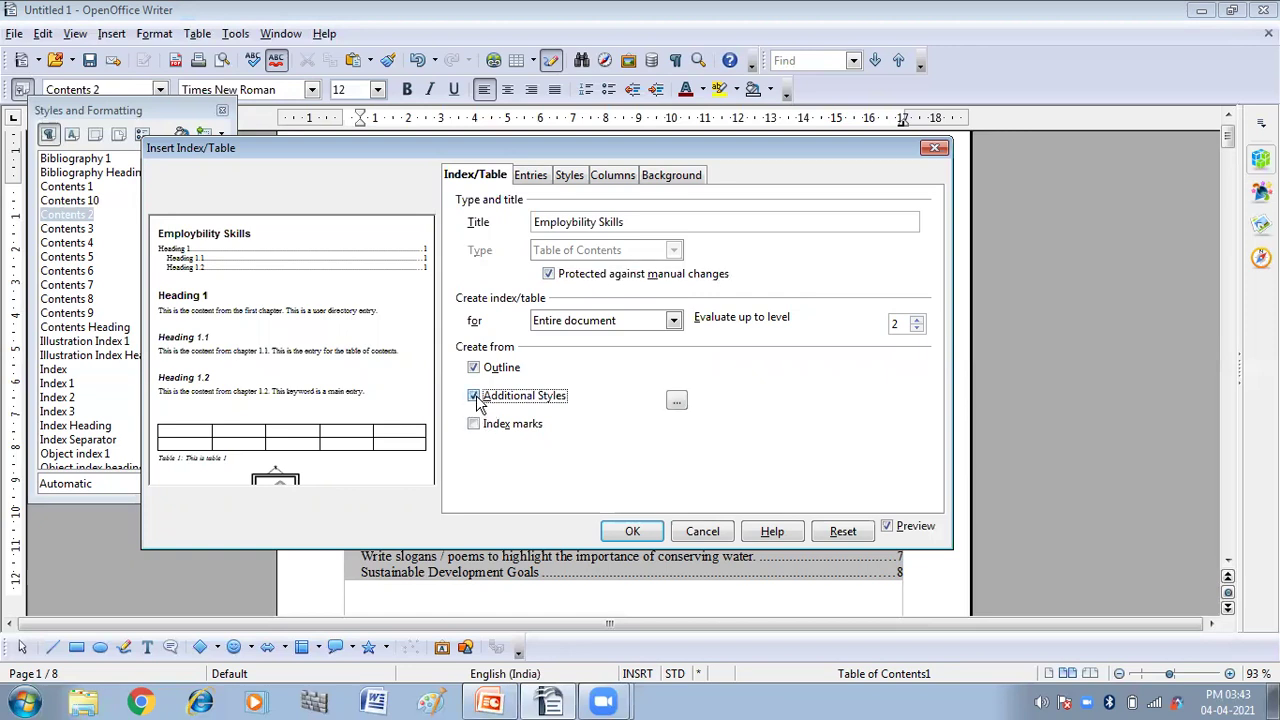
pyautogui.click(676, 403)
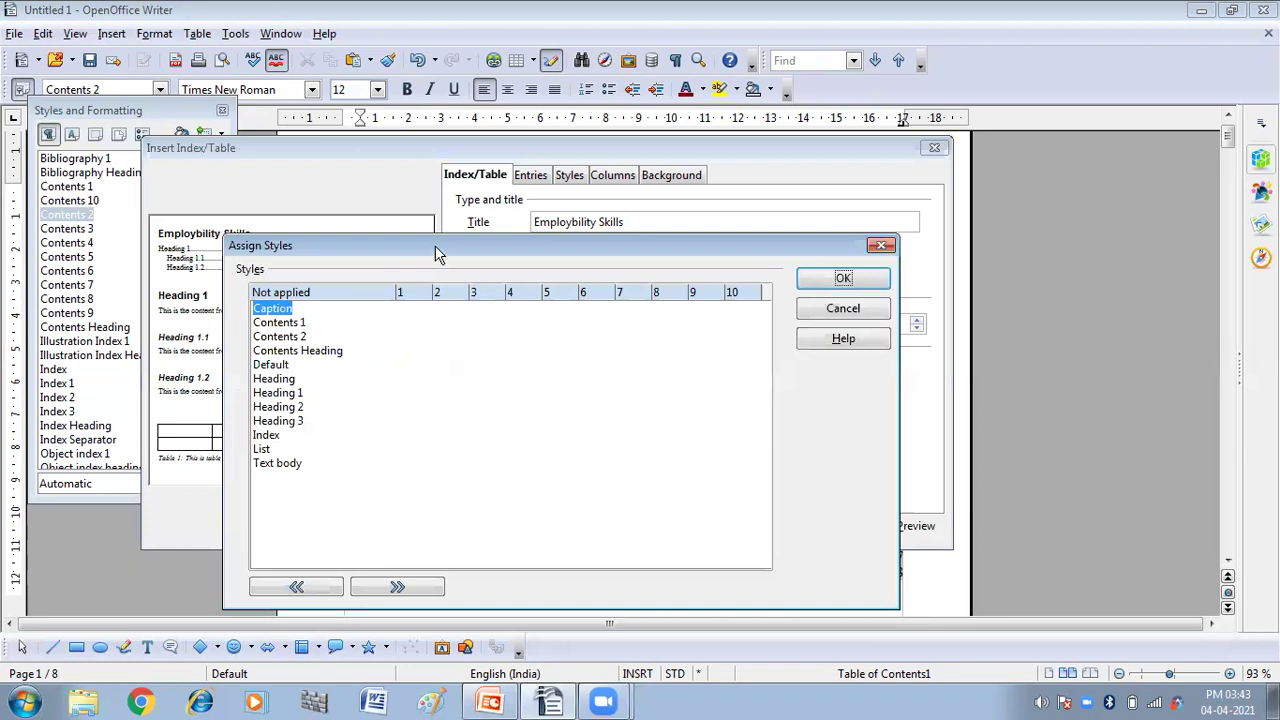
pyautogui.moveTo(435, 253); pyautogui.dragTo(439, 213)
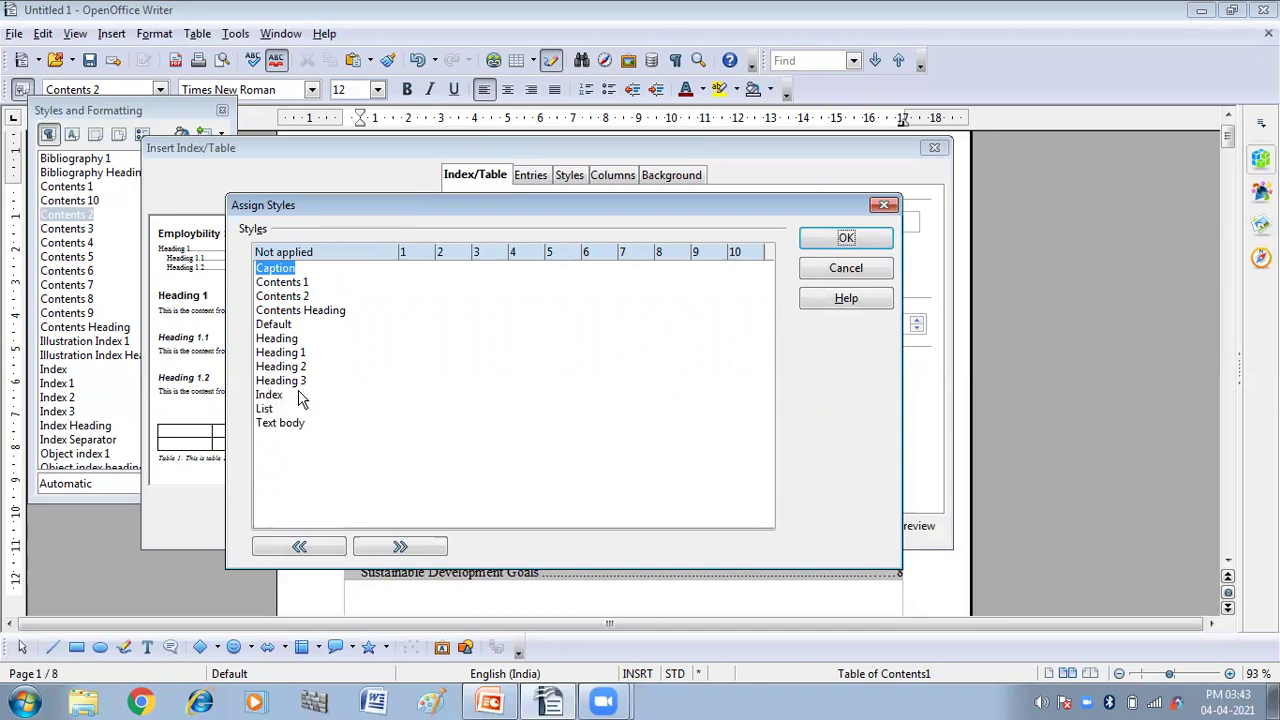
pyautogui.click(278, 298)
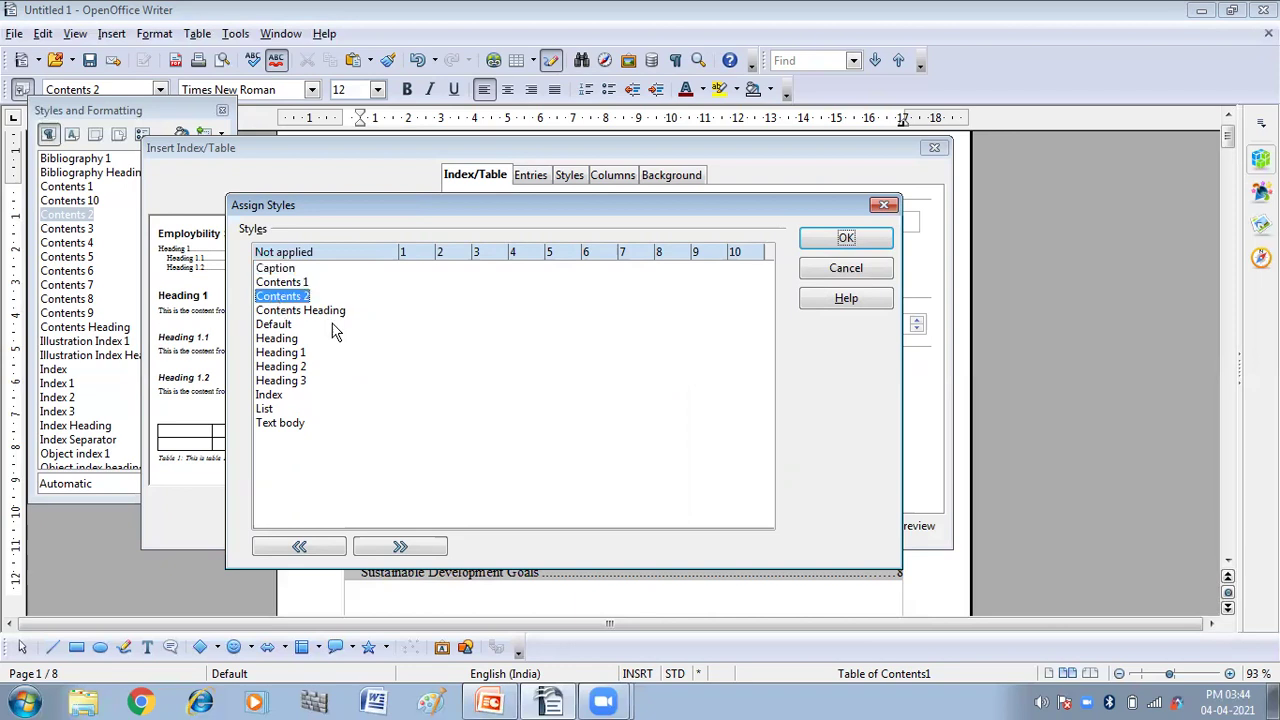
pyautogui.click(380, 553)
pyautogui.click(380, 553)
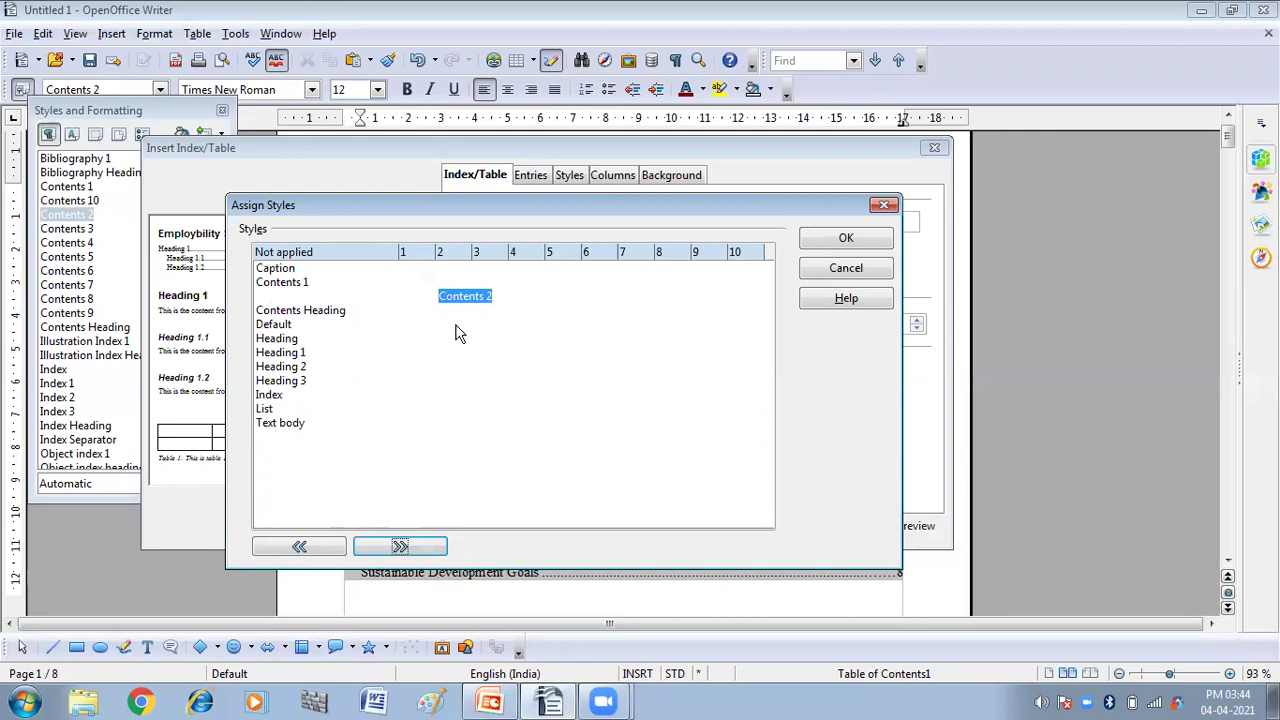
pyautogui.click(318, 549)
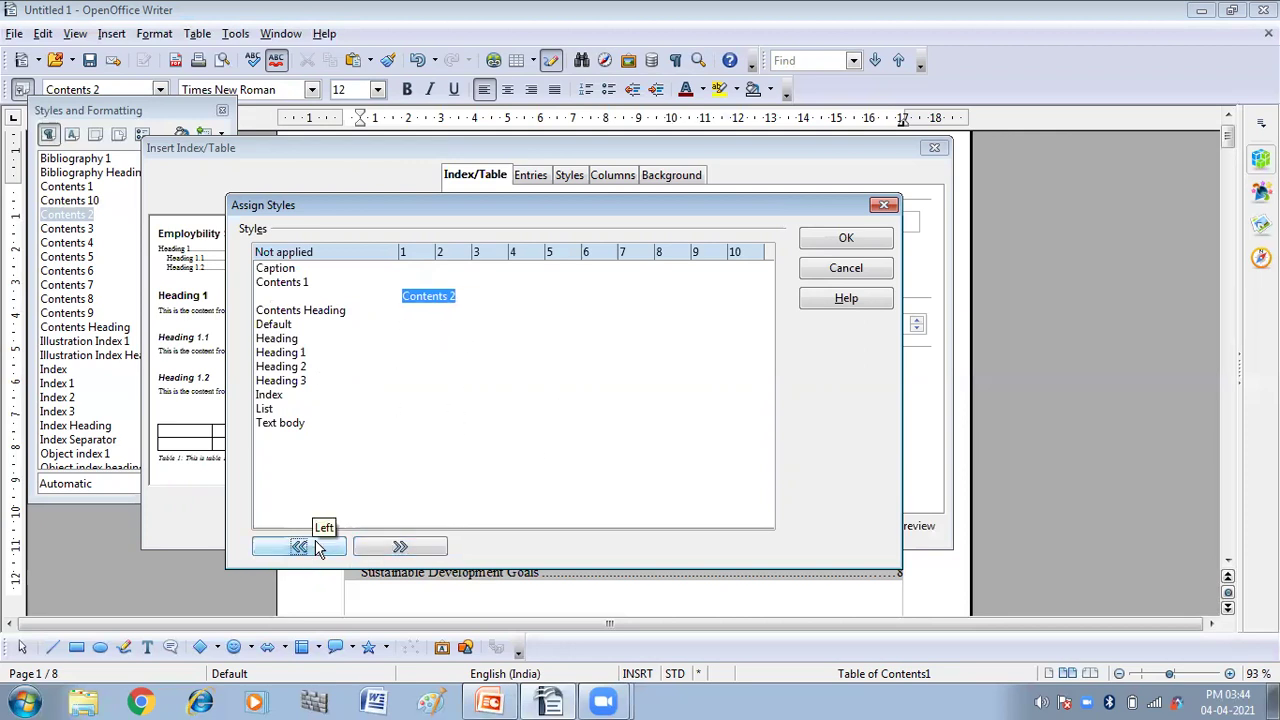
pyautogui.click(835, 238)
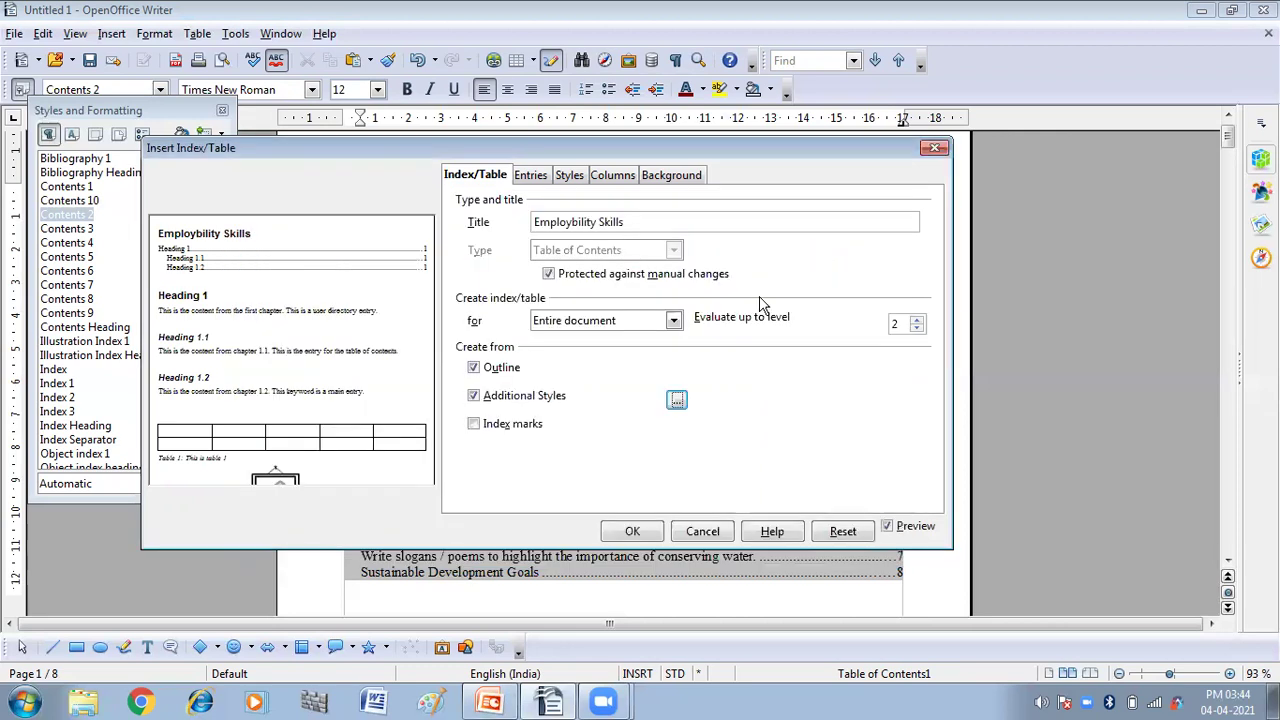
# Rebuild the table of contents with the changed settings and check its entries
pyautogui.click(636, 531)
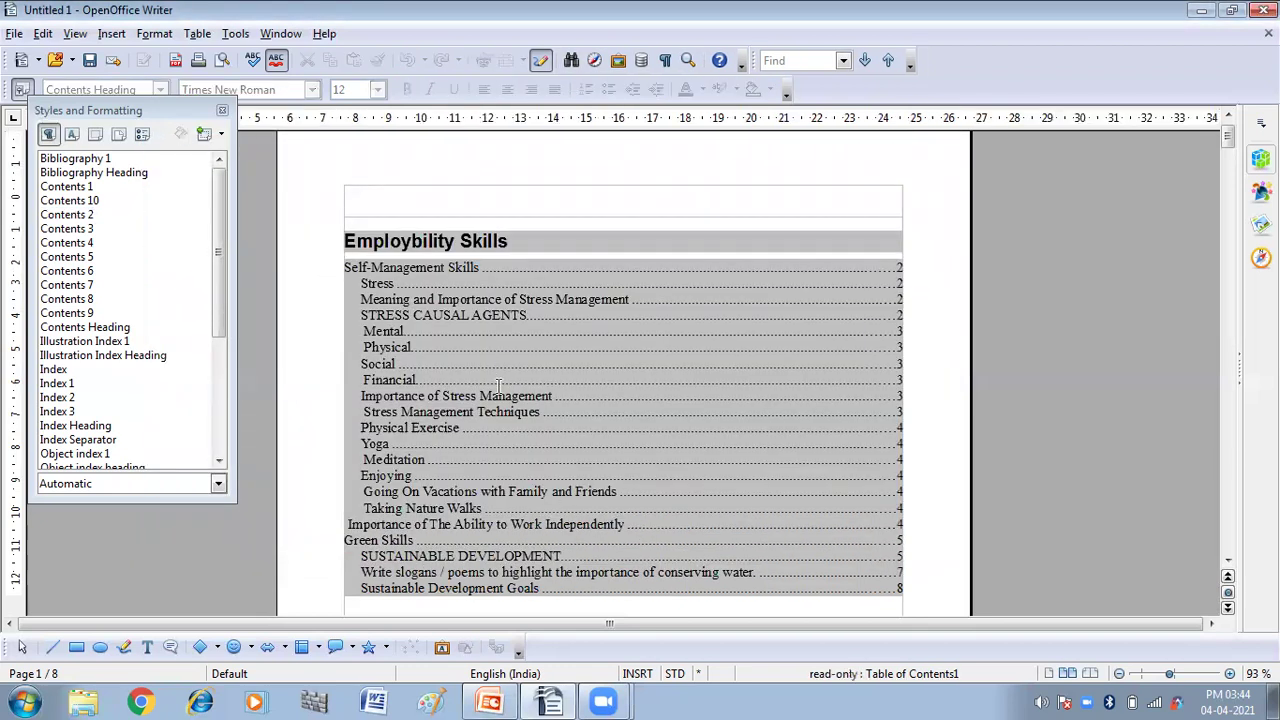
pyautogui.scroll(-2, 498, 386)
pyautogui.scroll(3, 498, 386)
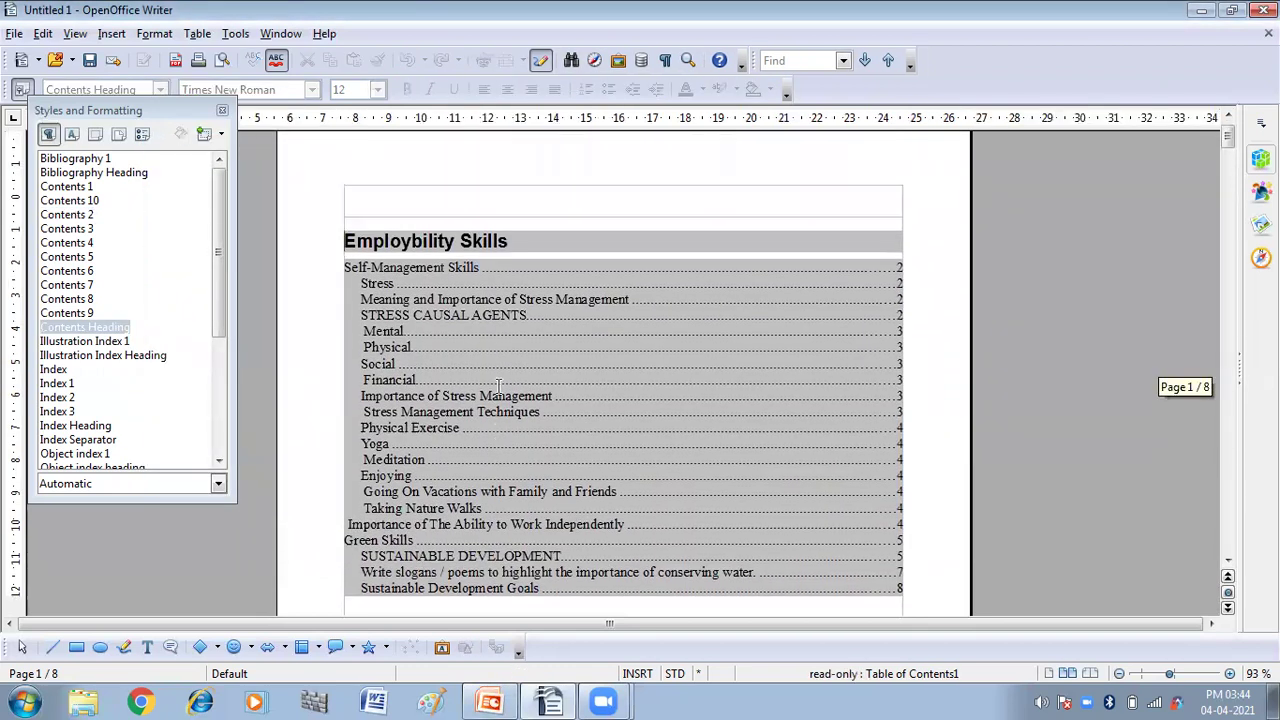
pyautogui.scroll(-8, 498, 386)
pyautogui.scroll(3, 498, 386)
pyautogui.scroll(5, 498, 386)
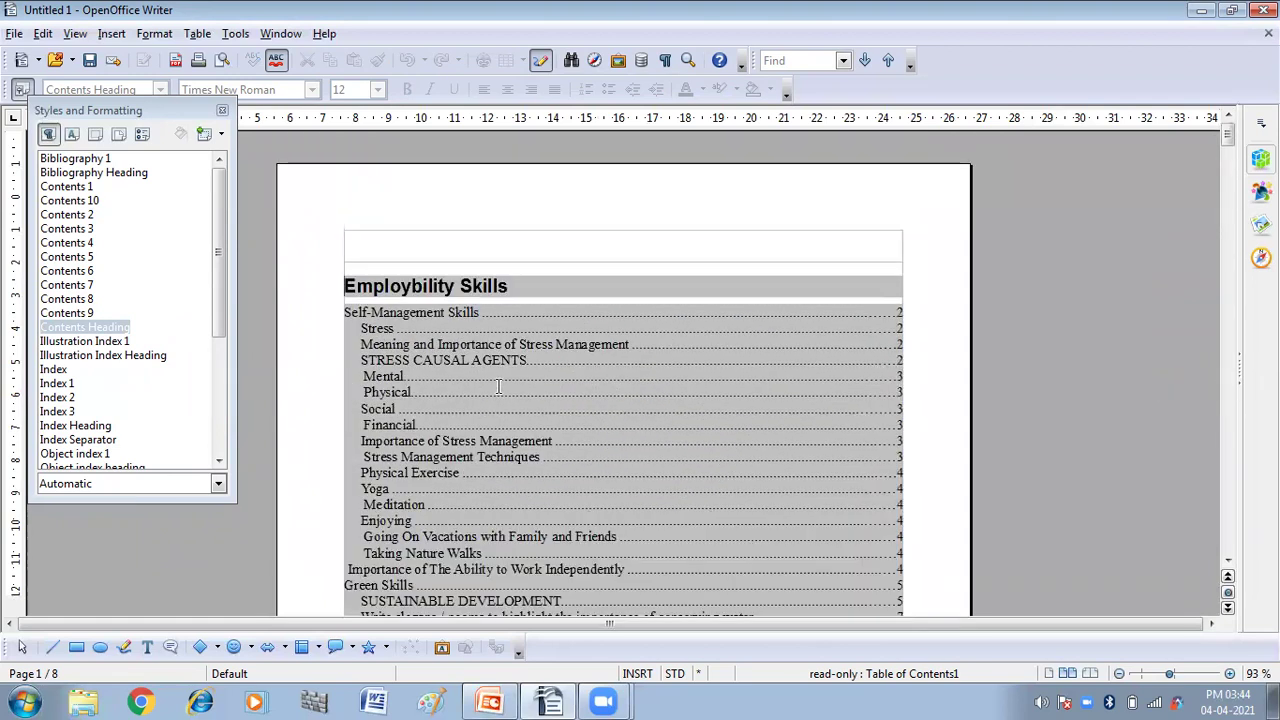
pyautogui.scroll(-1, 538, 403)
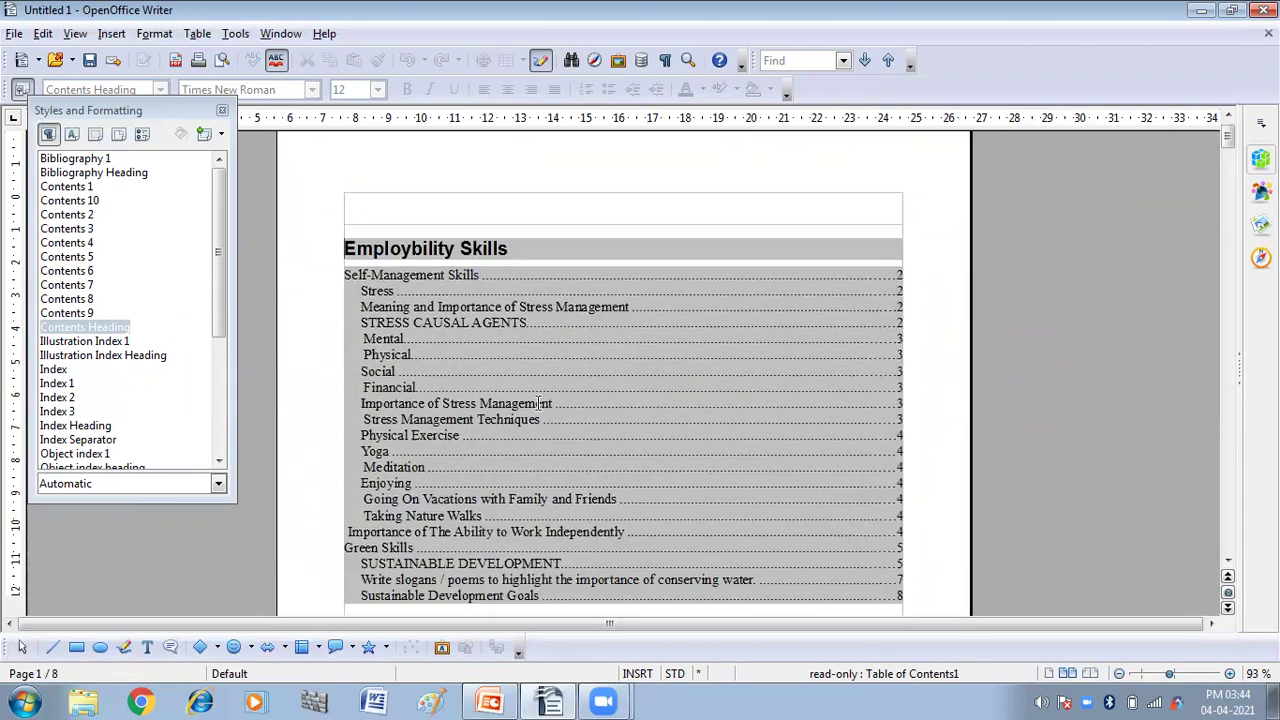
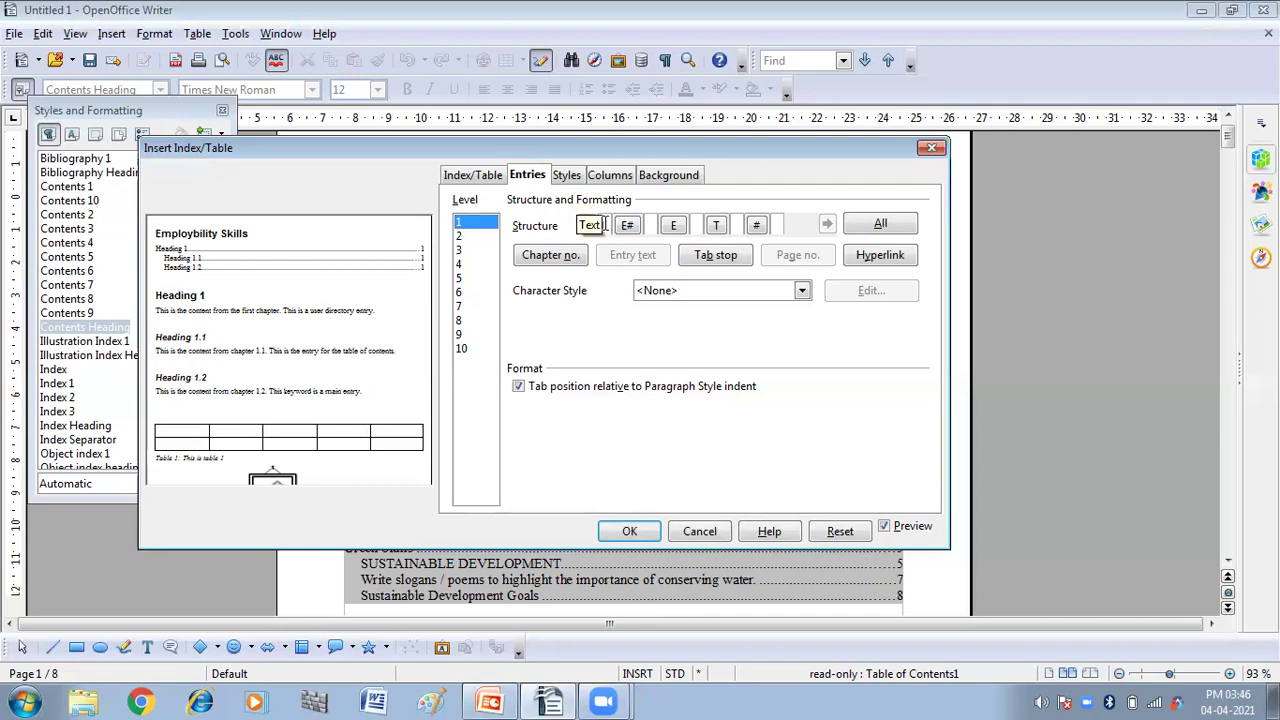
# Make level 1 entries hyperlinks, placing the link start before the chapter number and the link end after the entry text
pyautogui.click(866, 259)
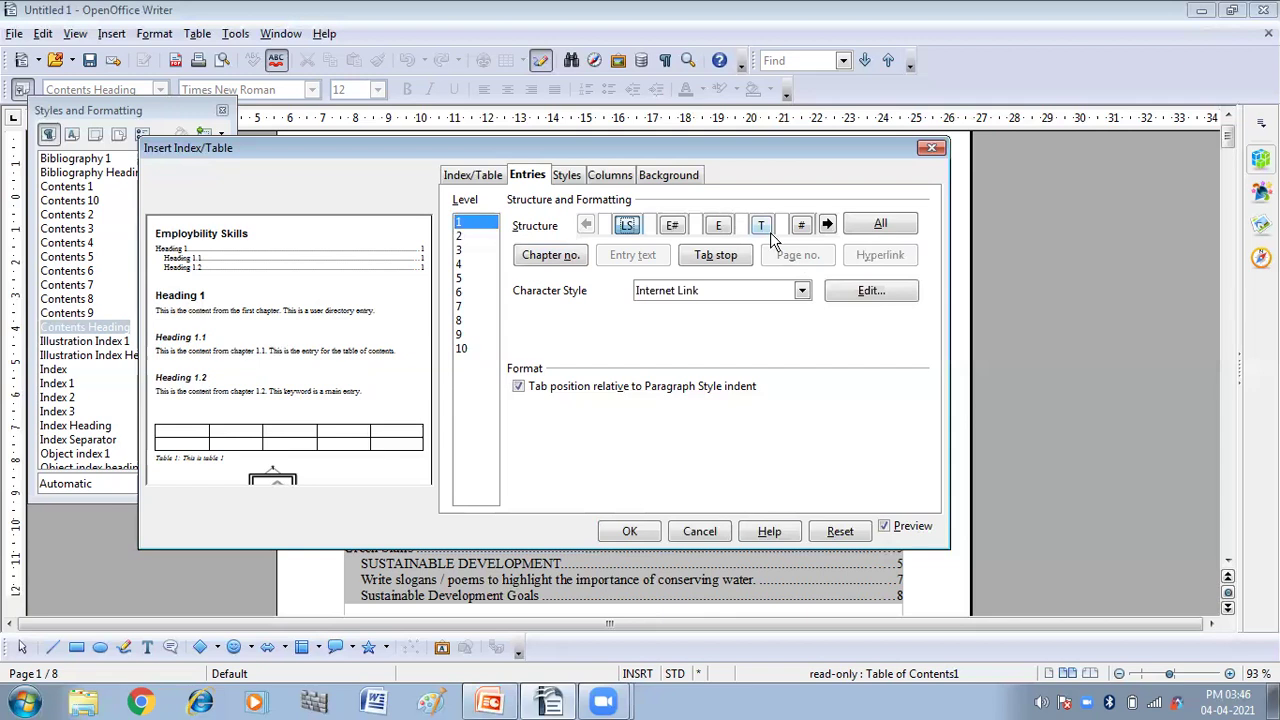
pyautogui.click(741, 224)
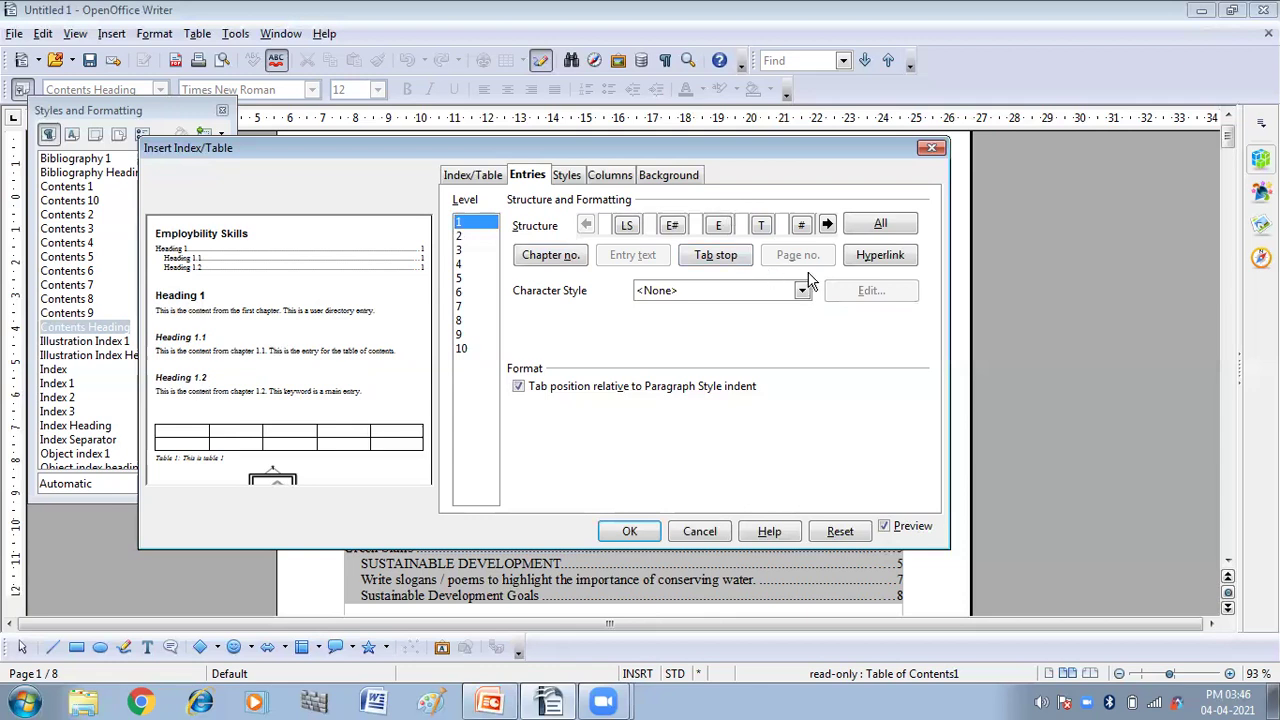
pyautogui.click(875, 256)
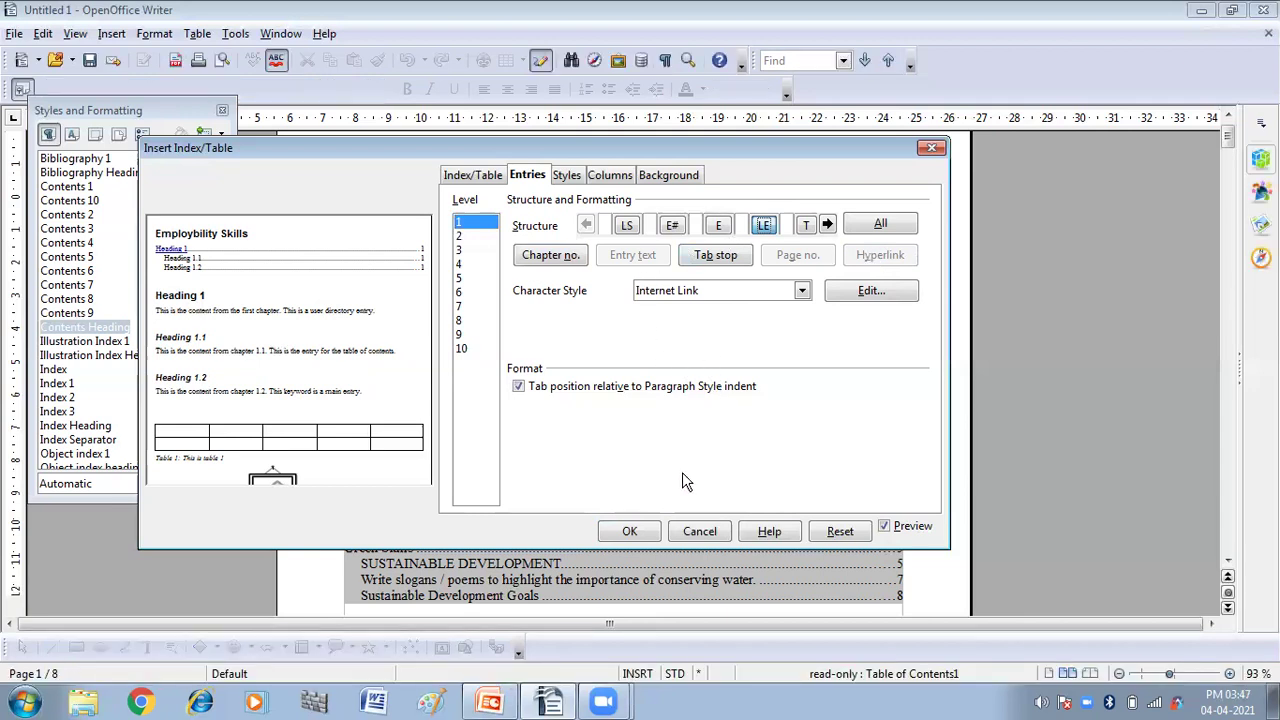
pyautogui.click(629, 531)
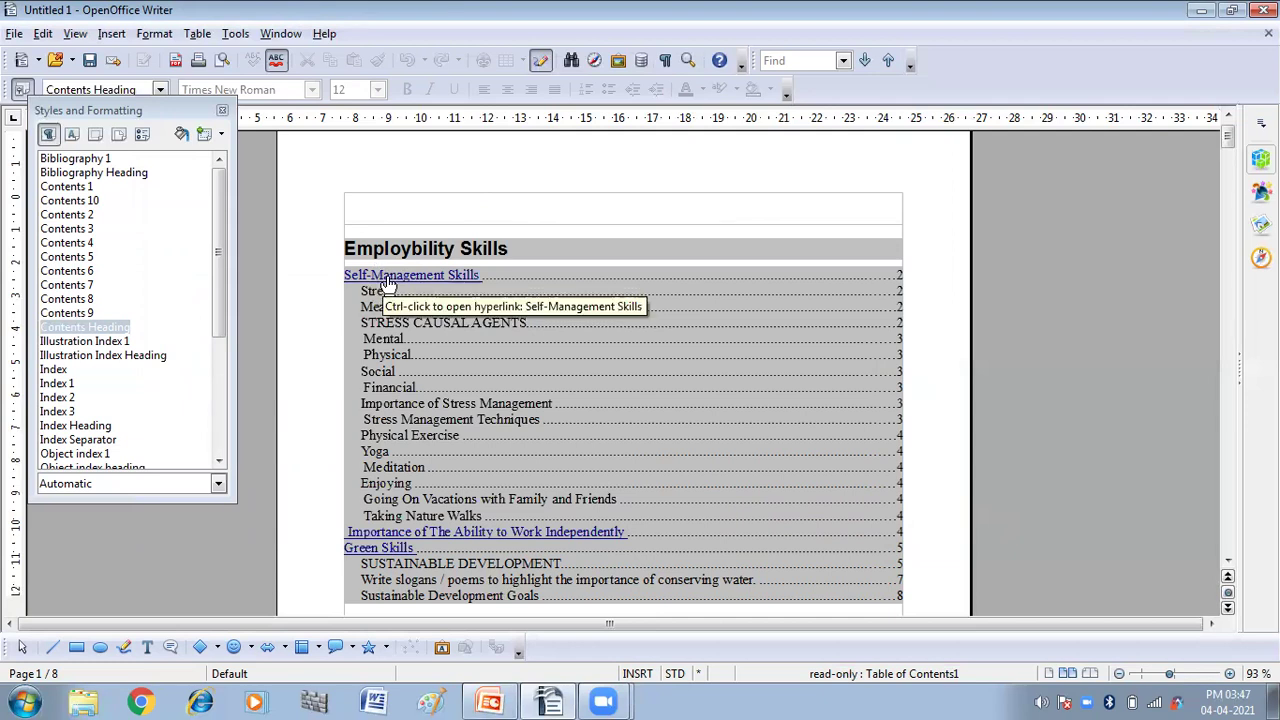
# Test the "Self-Management Skills" hyperlink in the table of contents and return to the table on the first page
pyautogui.keyDown('ctrl'); pyautogui.click(388, 283); pyautogui.keyUp('ctrl')
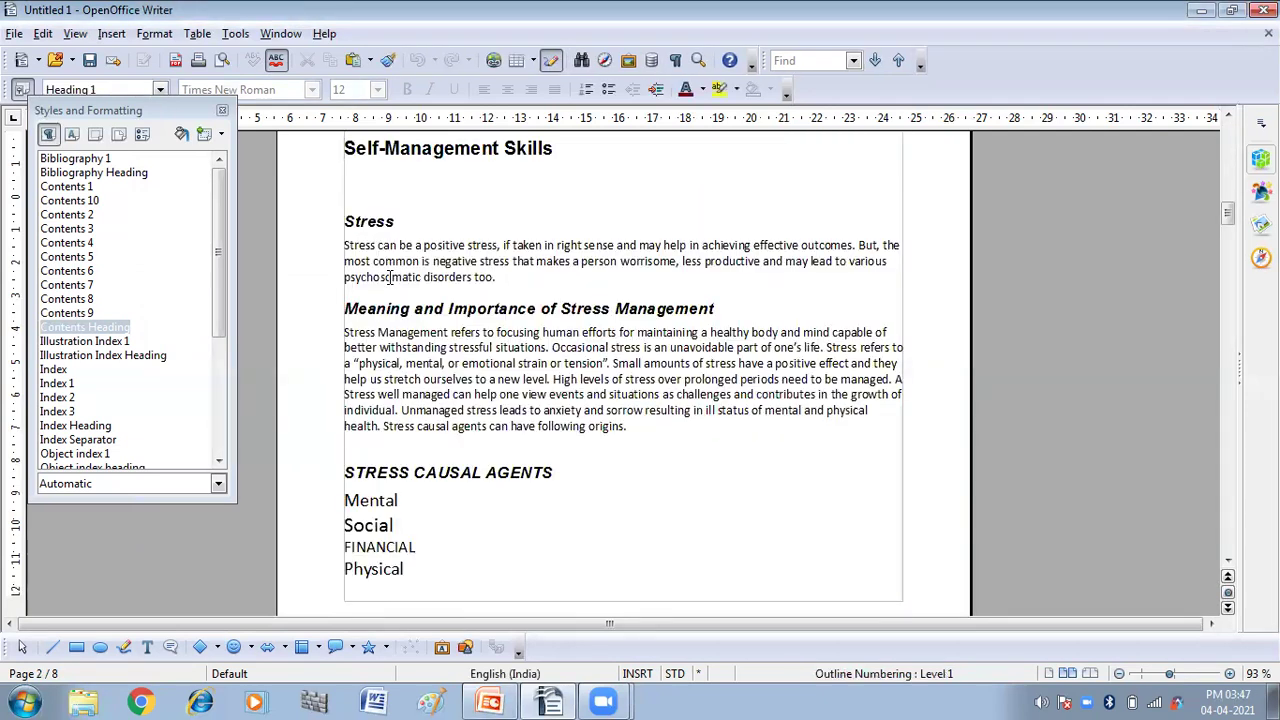
pyautogui.scroll(8, 457, 330)
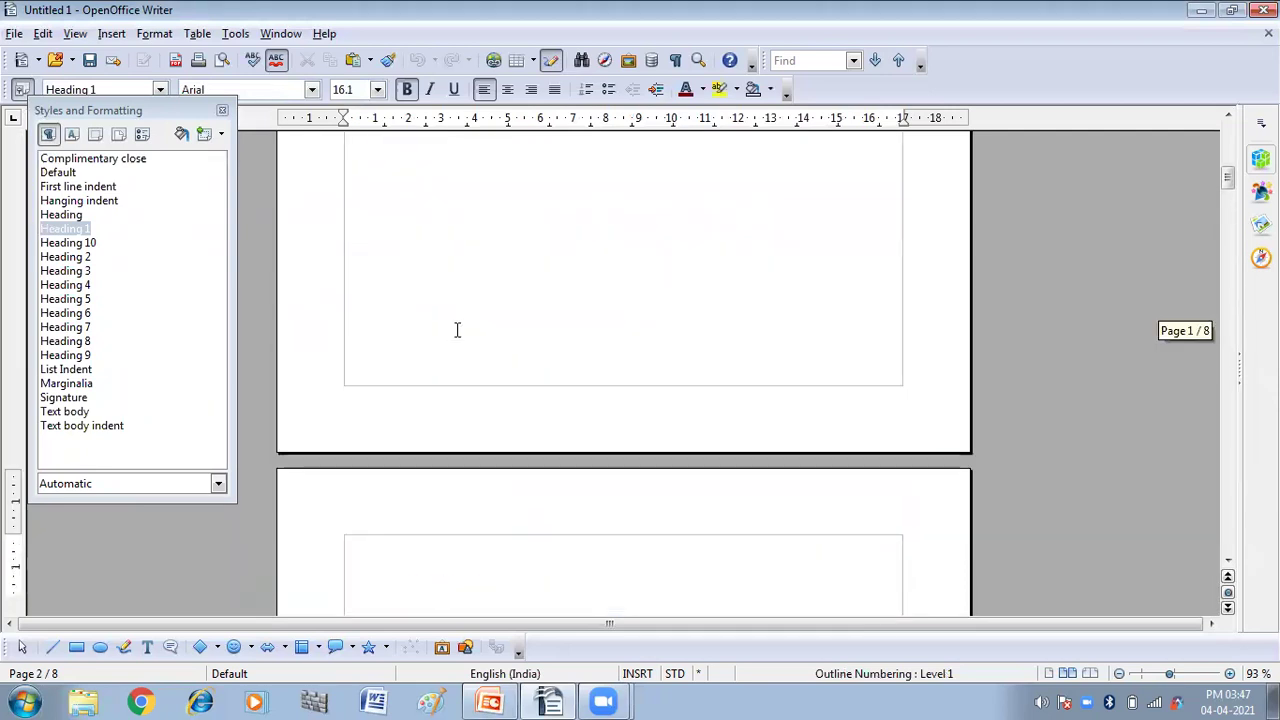
pyautogui.scroll(5, 457, 330)
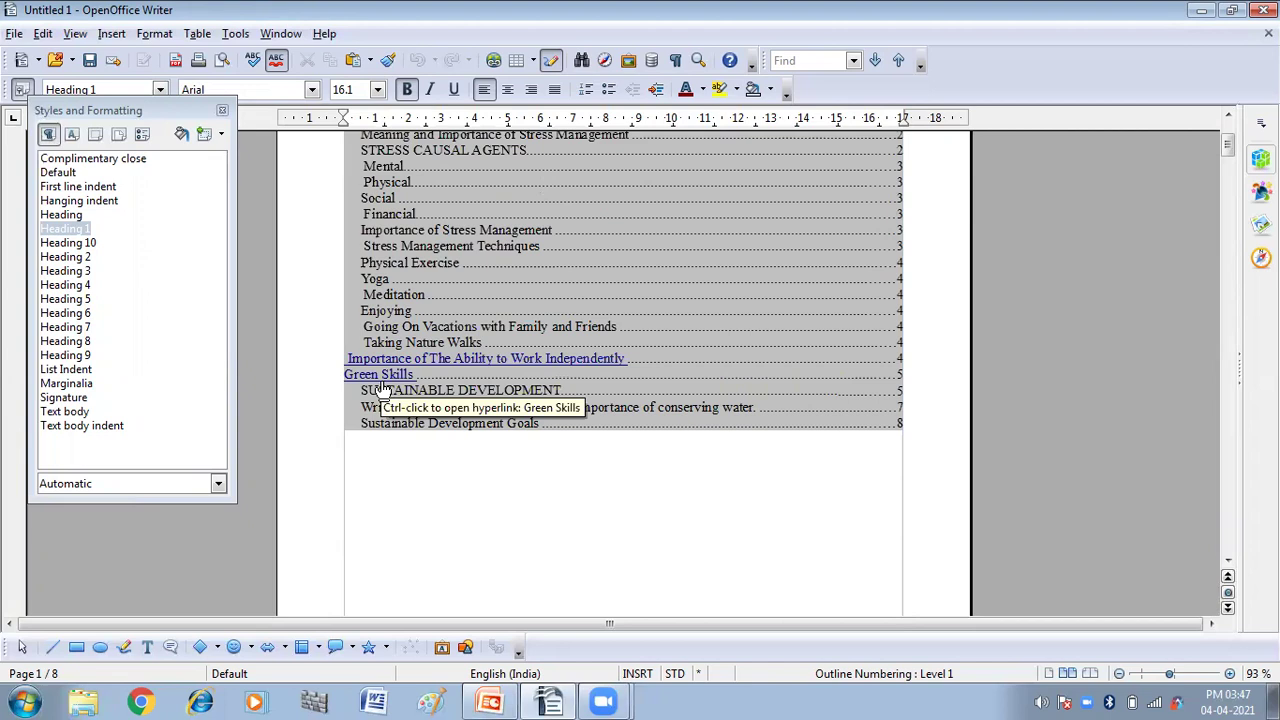
# Test the "Green Skills" hyperlink in the table of contents and return to the table on the first page
pyautogui.click(384, 375)
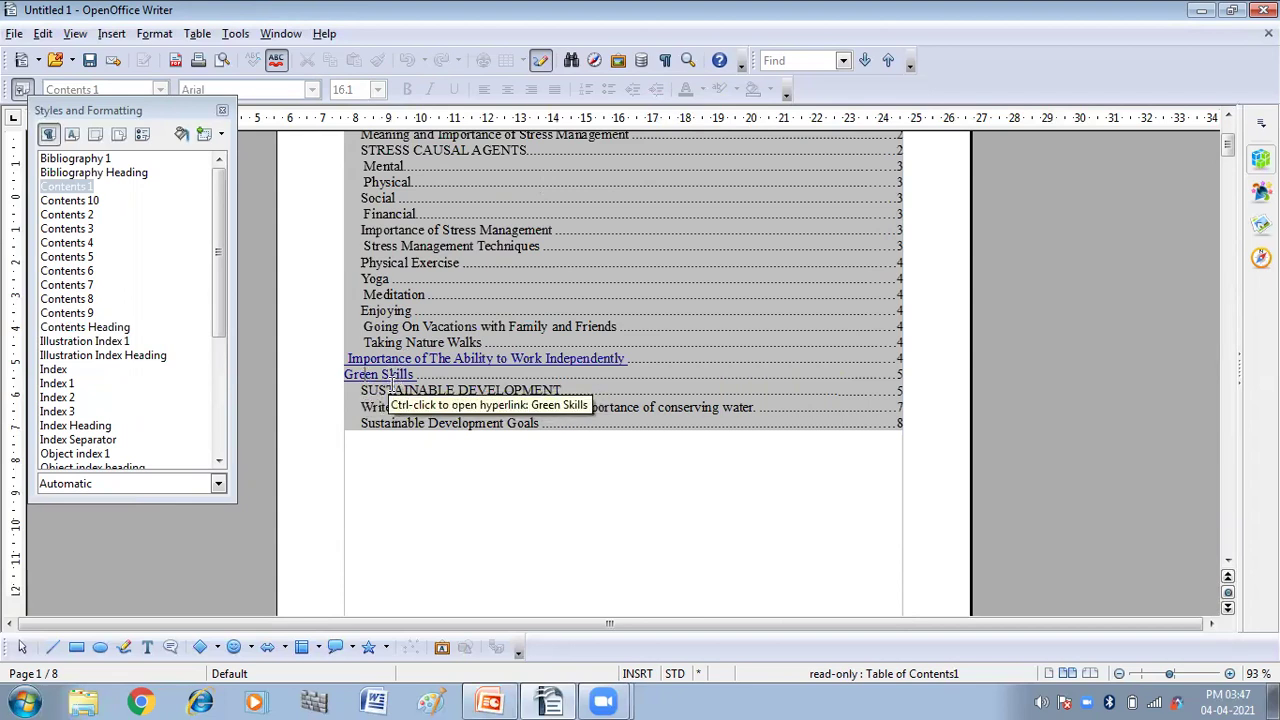
pyautogui.keyDown('ctrl'); pyautogui.click(387, 379); pyautogui.keyUp('ctrl')
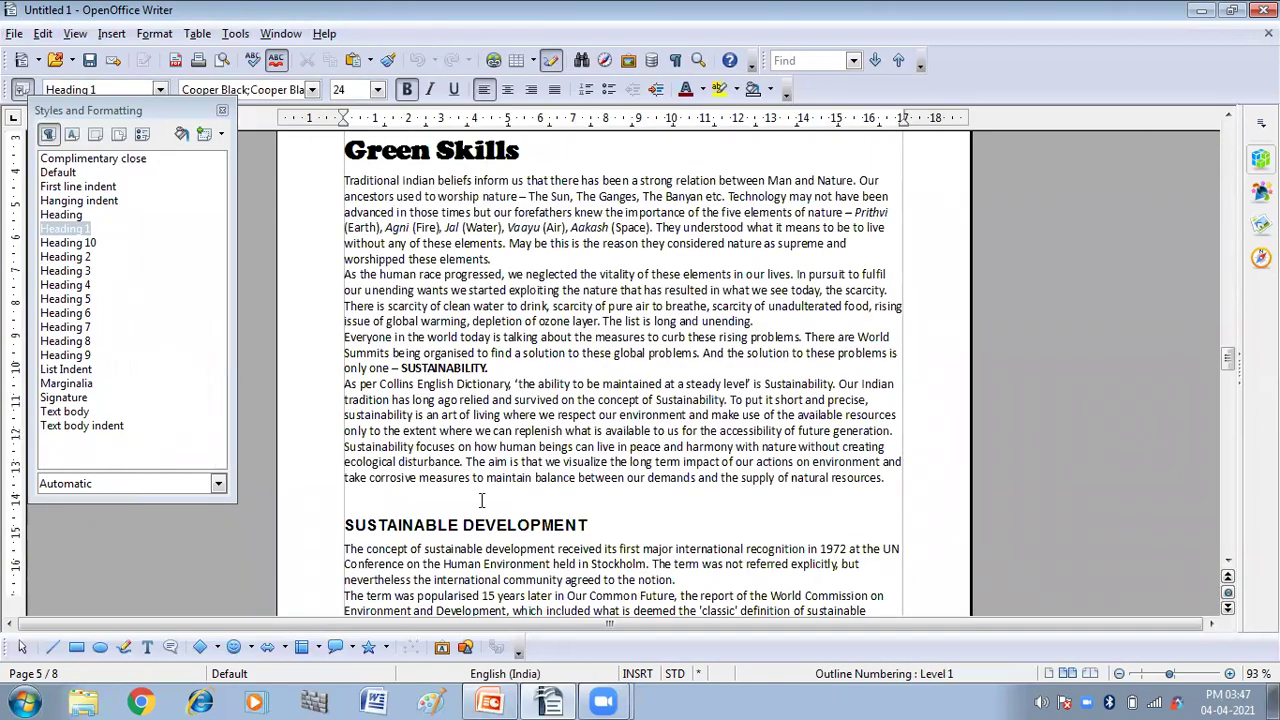
pyautogui.scroll(10, 567, 471)
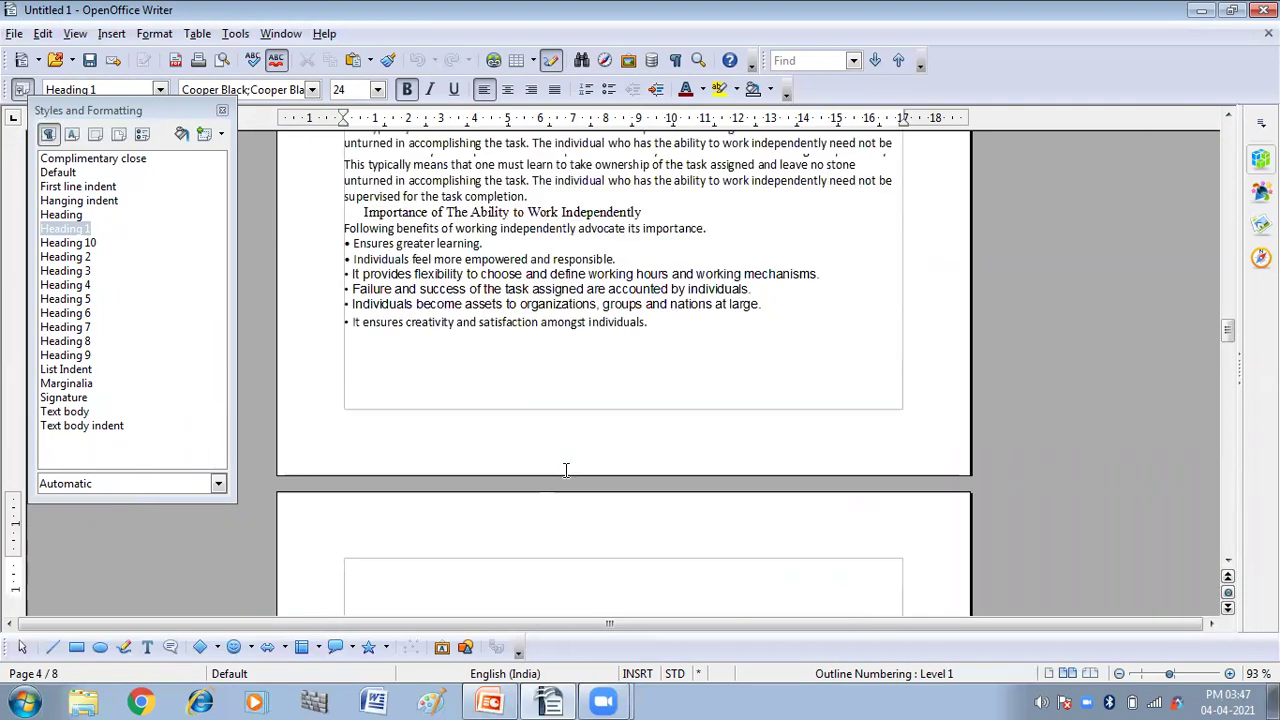
pyautogui.scroll(20, 567, 471)
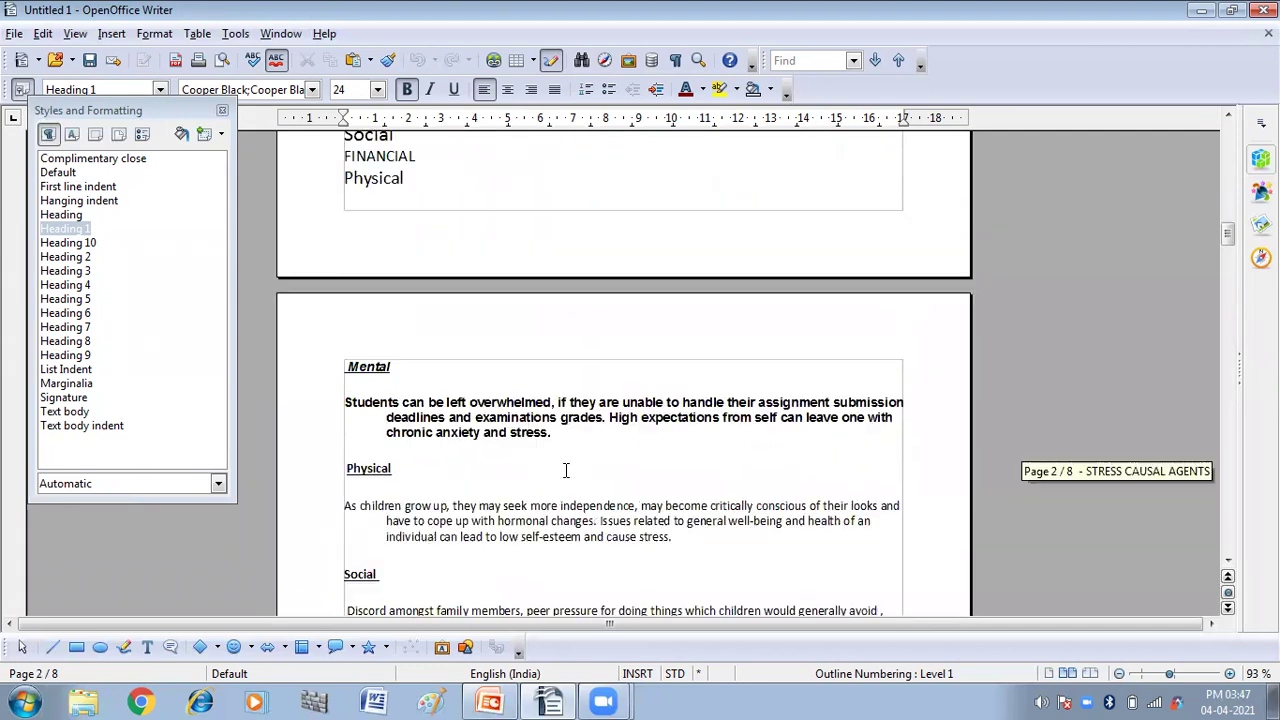
pyautogui.scroll(15, 567, 471)
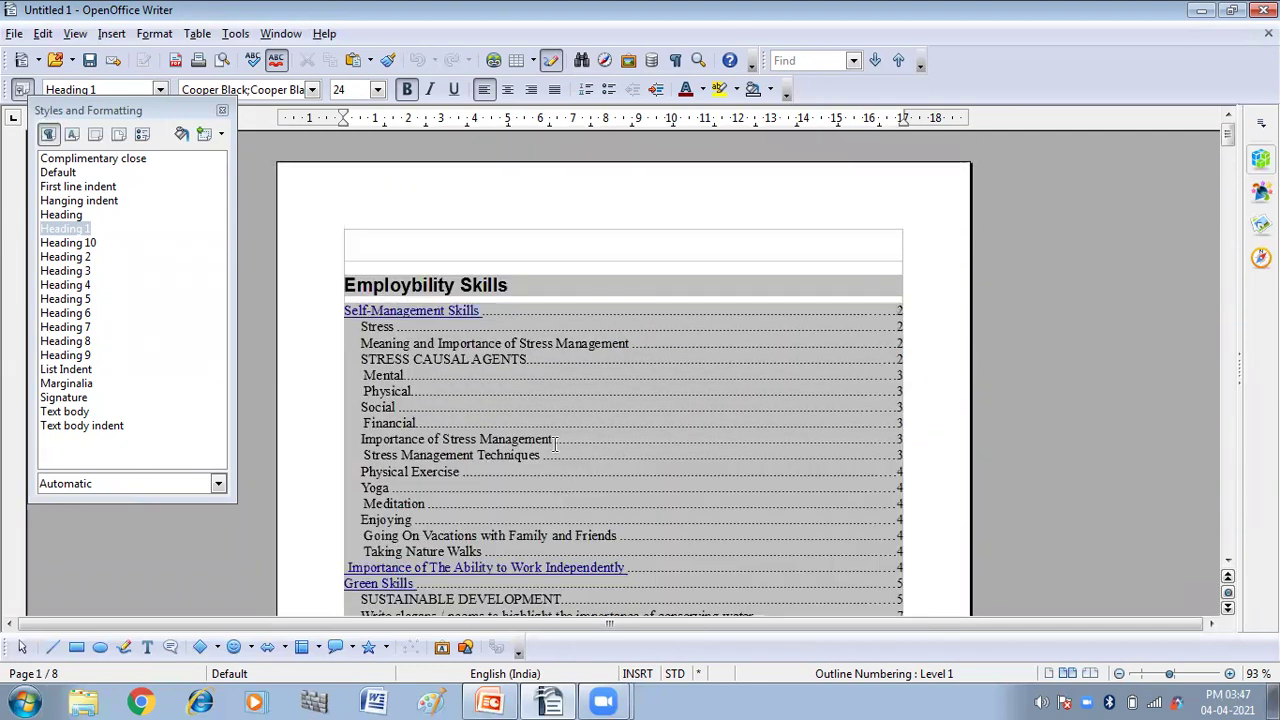
# Edit the table of contents so the level 1 hyperlink structure applies to all levels, and rebuild it
pyautogui.rightClick(565, 408)
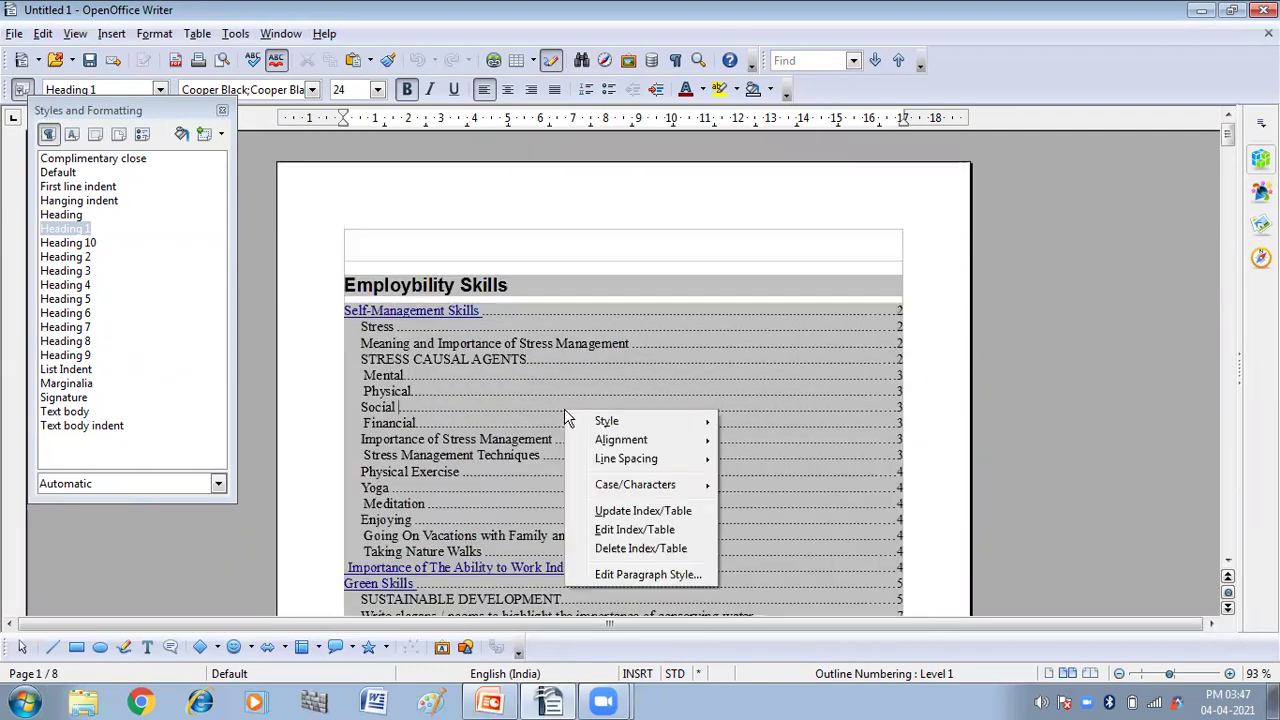
pyautogui.click(617, 531)
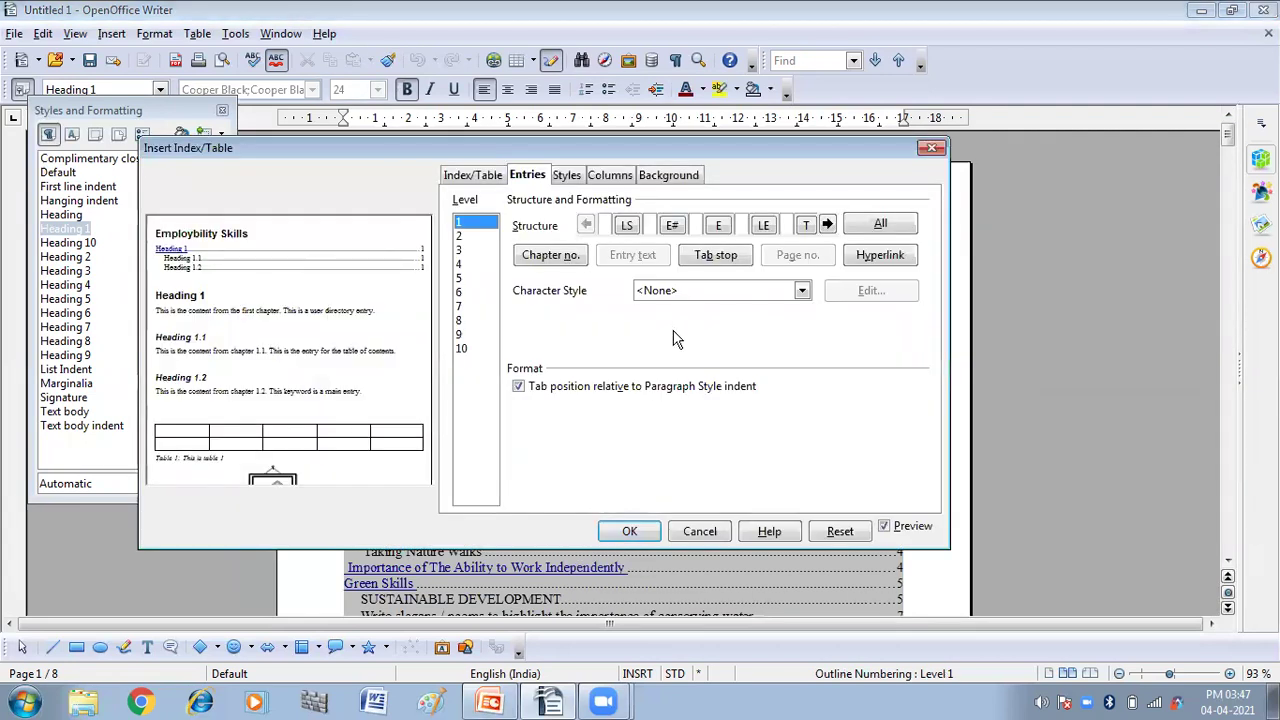
pyautogui.click(875, 232)
pyautogui.click(623, 531)
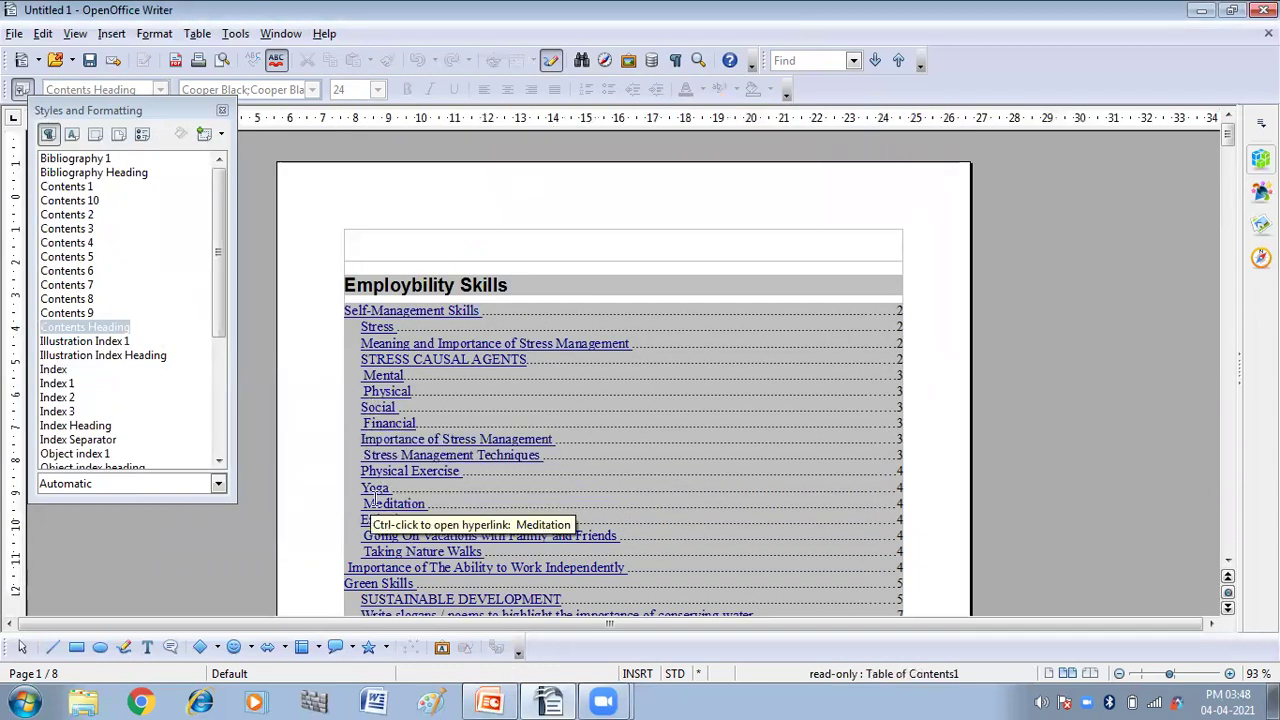
# Test the "Meaning and Importance of Stress Management" and "Importance of Stress Management" hyperlinks, returning to the table of contents after each
pyautogui.keyDown('ctrl'); pyautogui.click(393, 343); pyautogui.keyUp('ctrl')
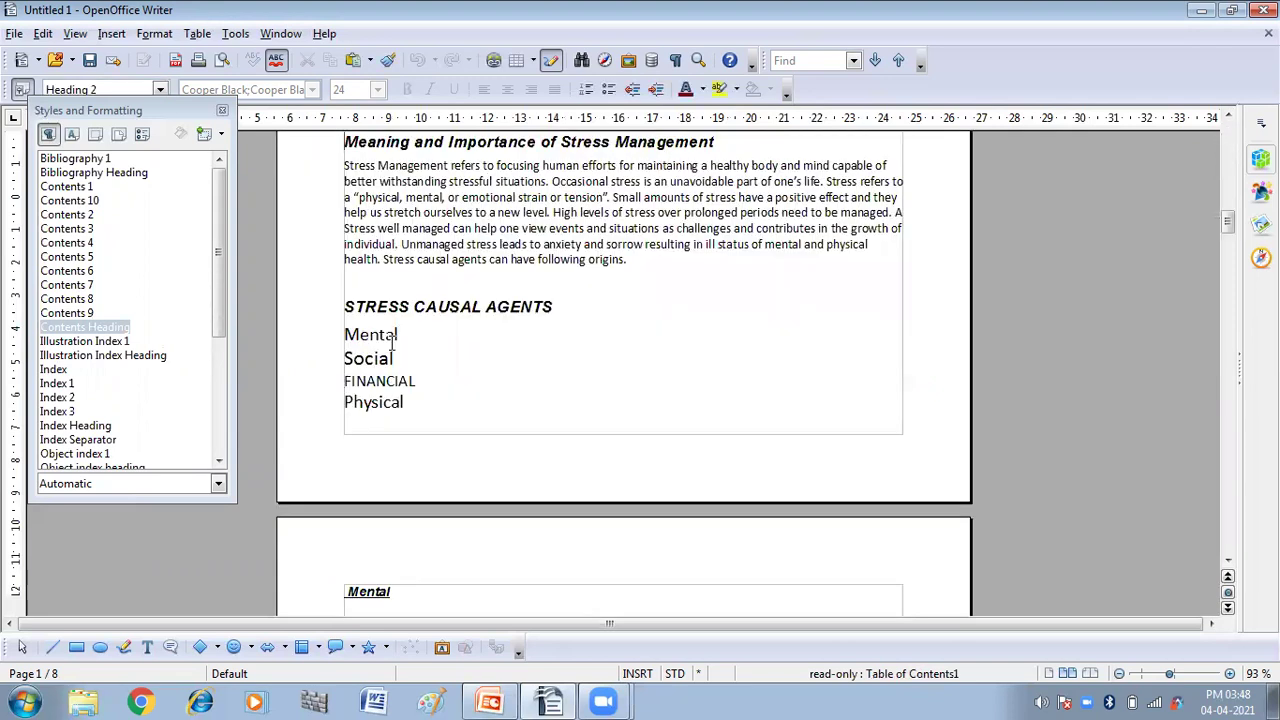
pyautogui.scroll(10, 630, 388)
pyautogui.scroll(4, 630, 388)
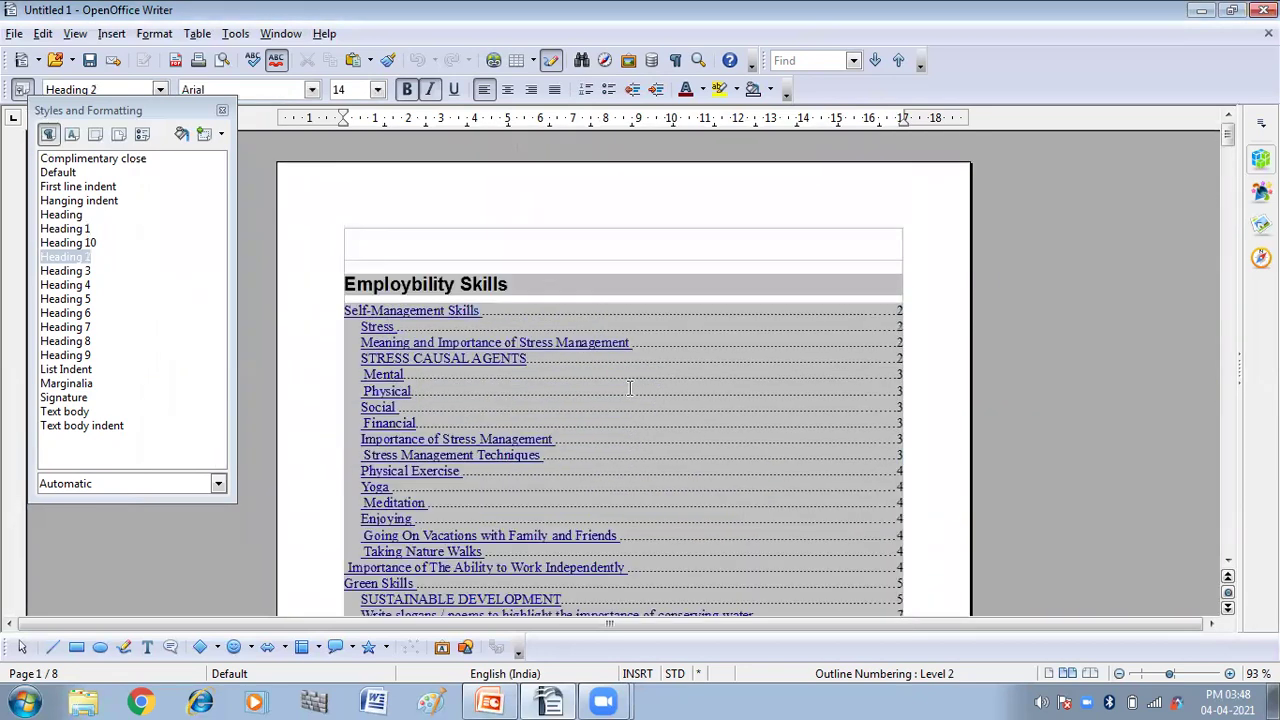
pyautogui.click(432, 440)
pyautogui.scroll(-3, 397, 440)
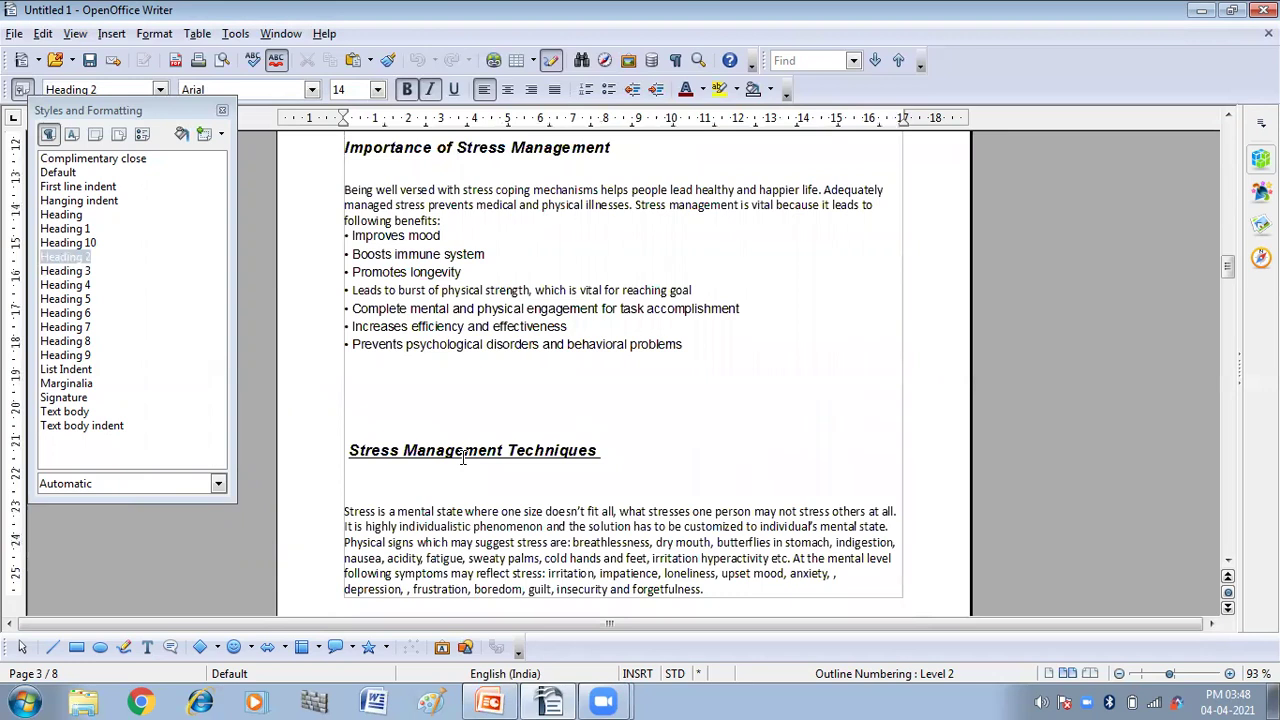
pyautogui.scroll(20, 463, 457)
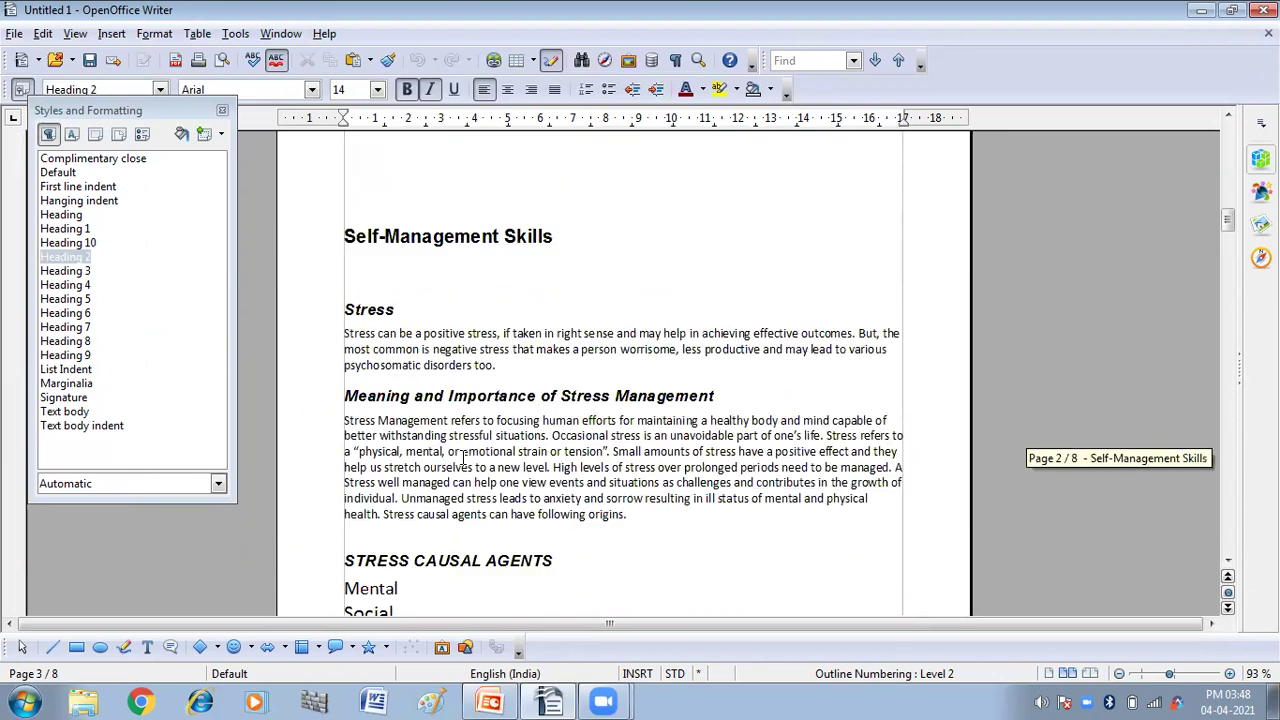
pyautogui.scroll(10, 463, 457)
# Edit the table of contents again and choose the Default character style in the level 1 entry structure
pyautogui.rightClick(630, 432)
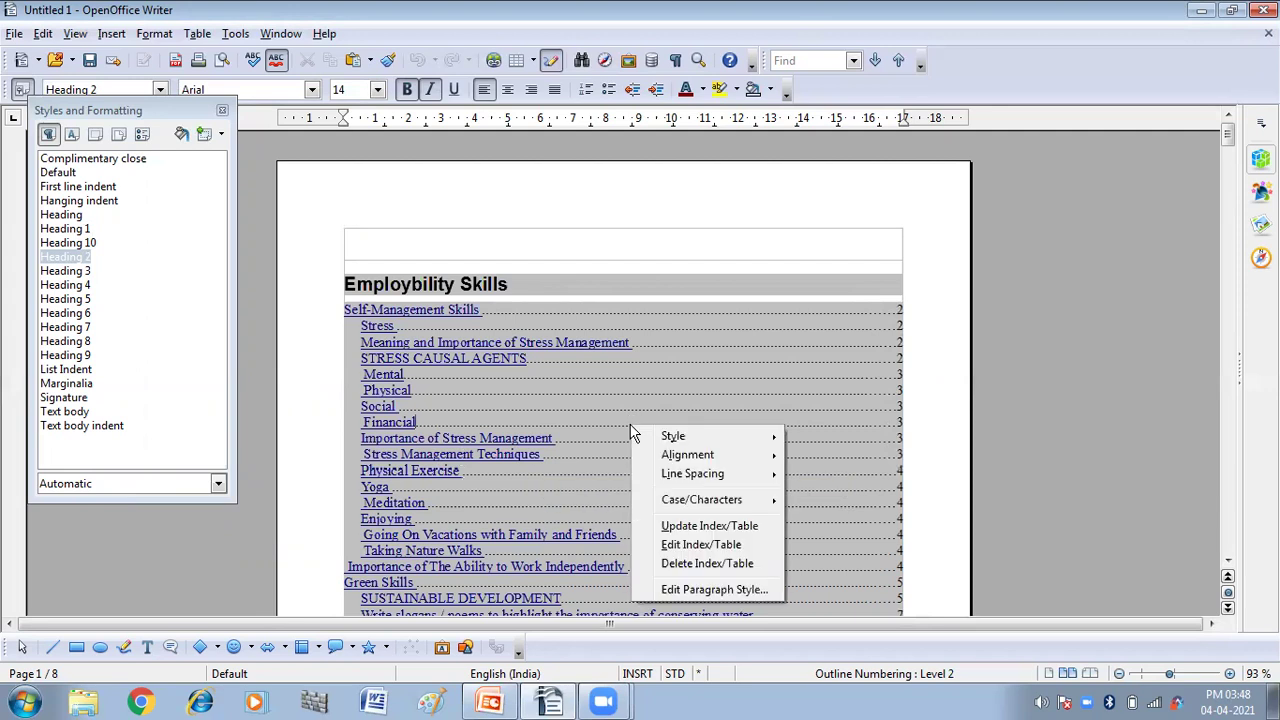
pyautogui.click(676, 548)
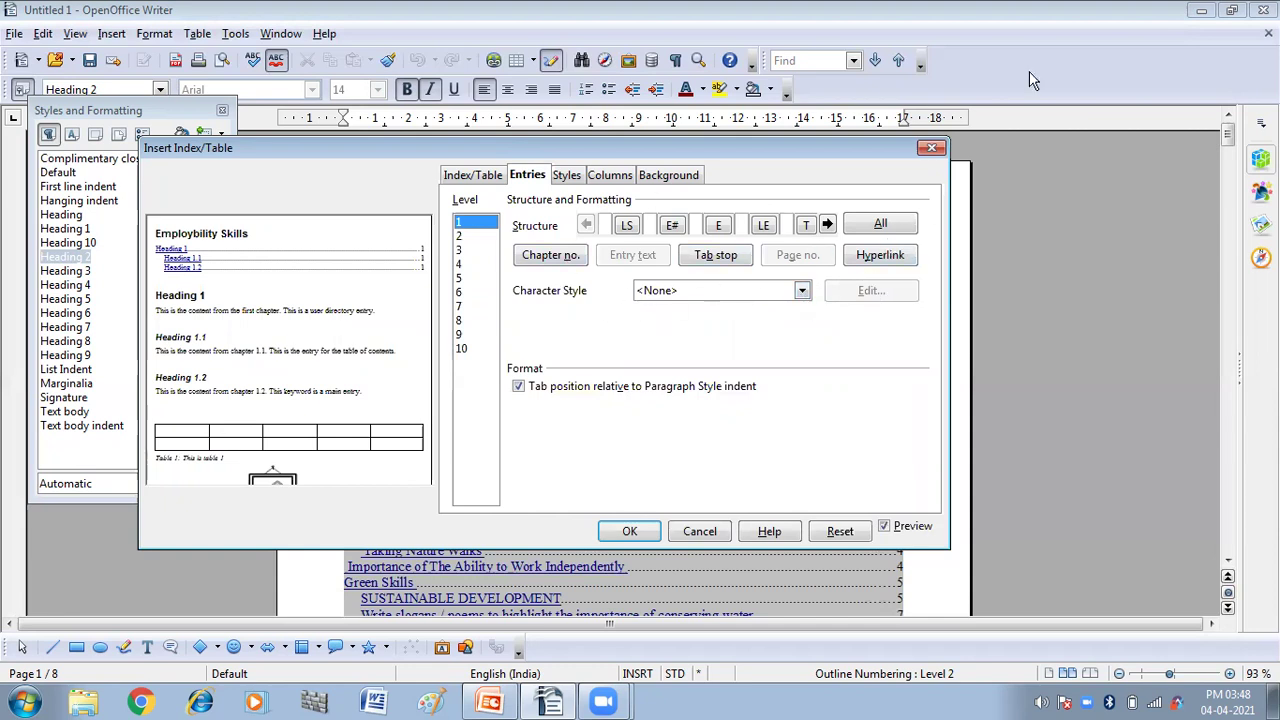
pyautogui.click(802, 291)
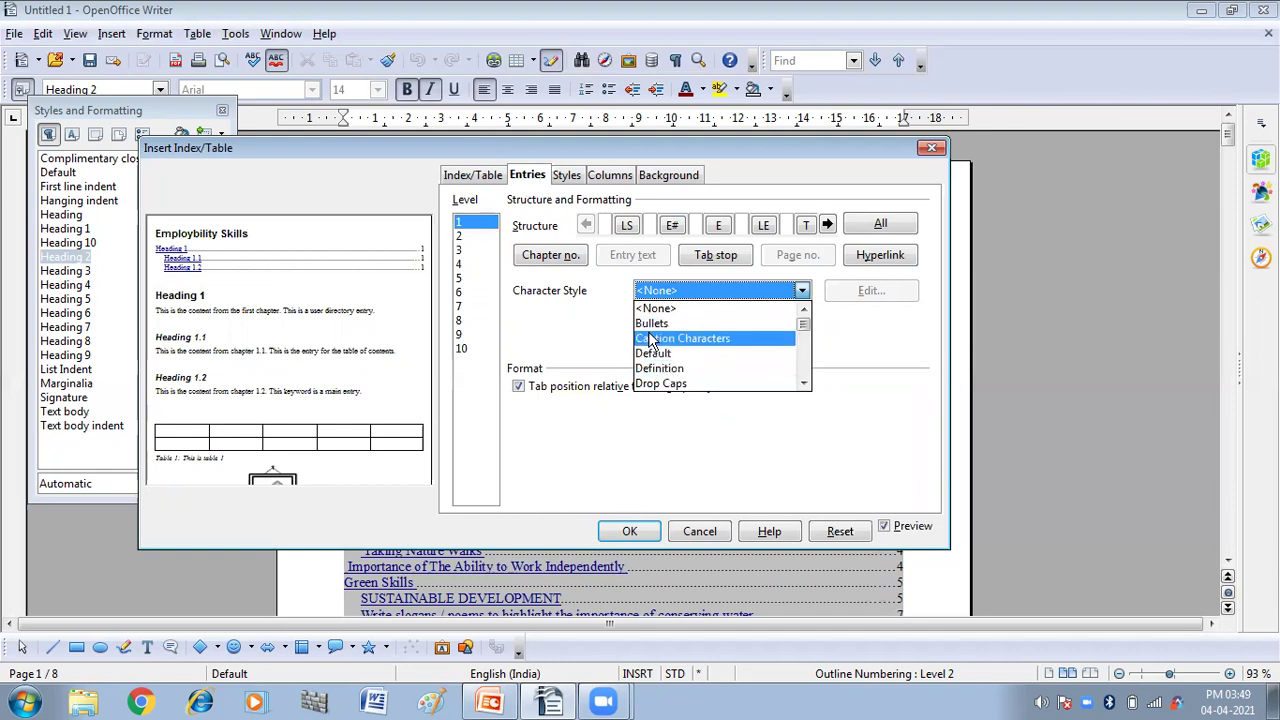
pyautogui.press('Escape')
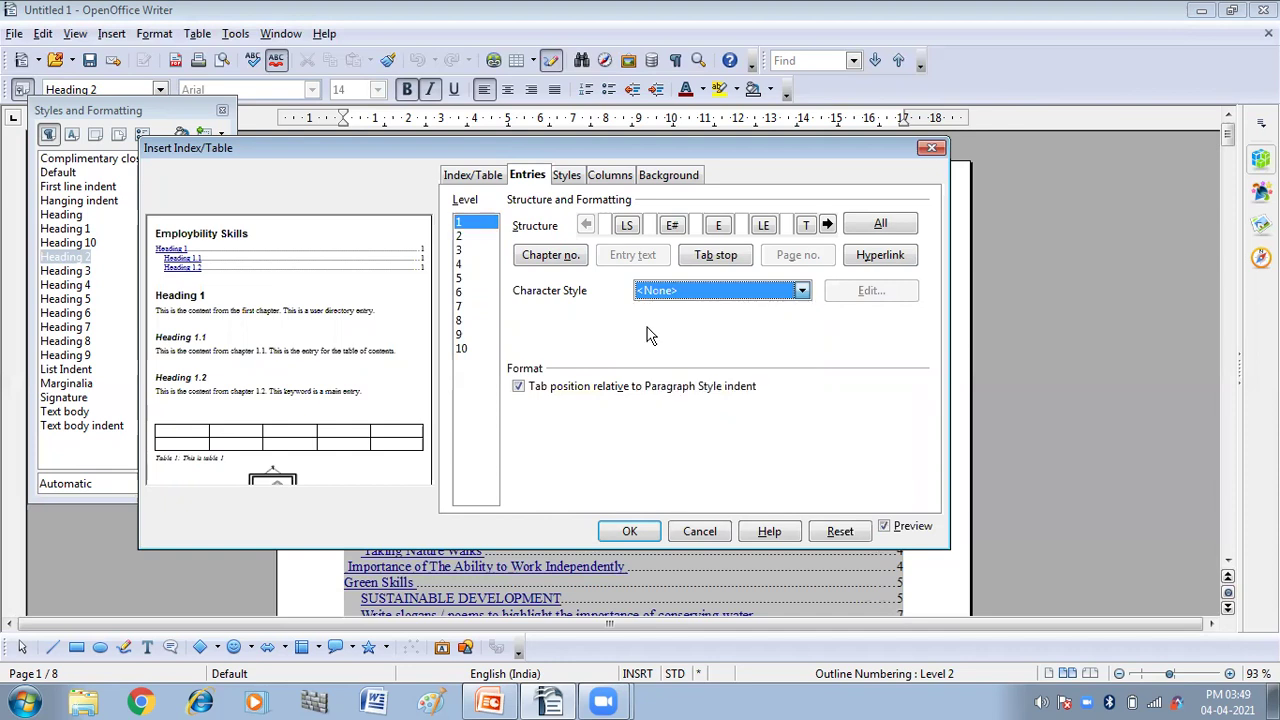
pyautogui.press('Down')
pyautogui.click(801, 291)
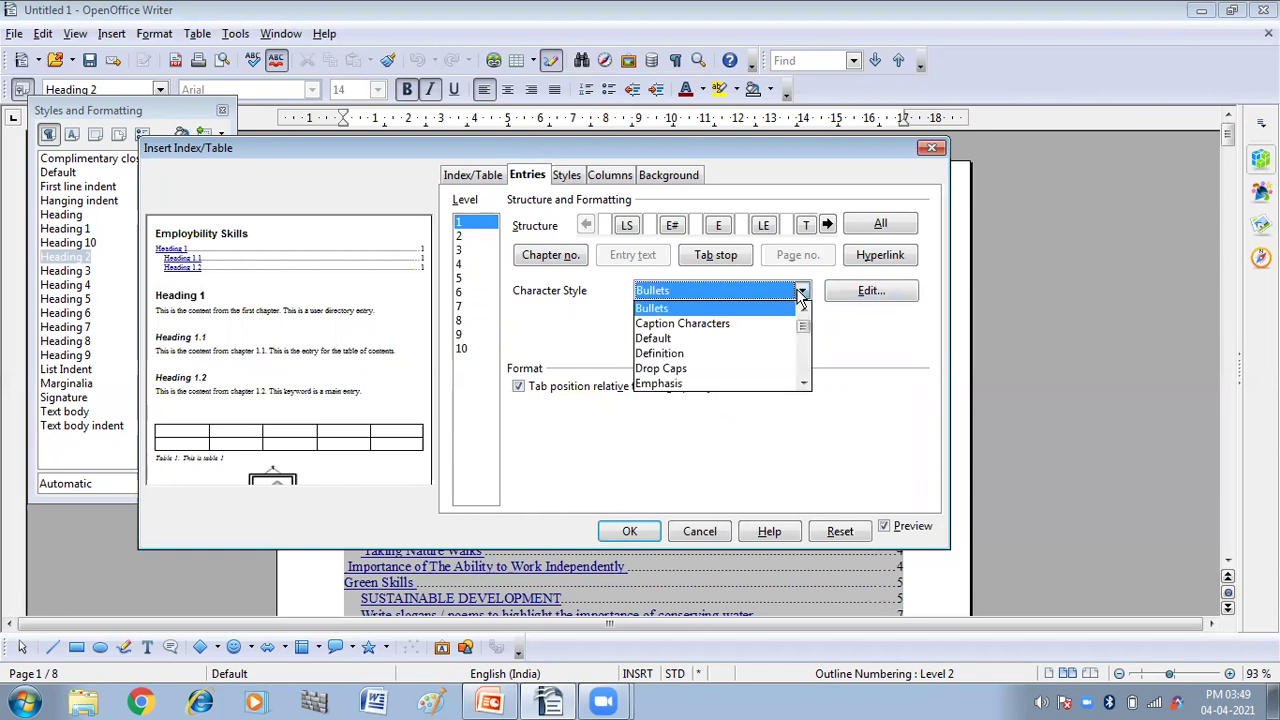
pyautogui.click(674, 339)
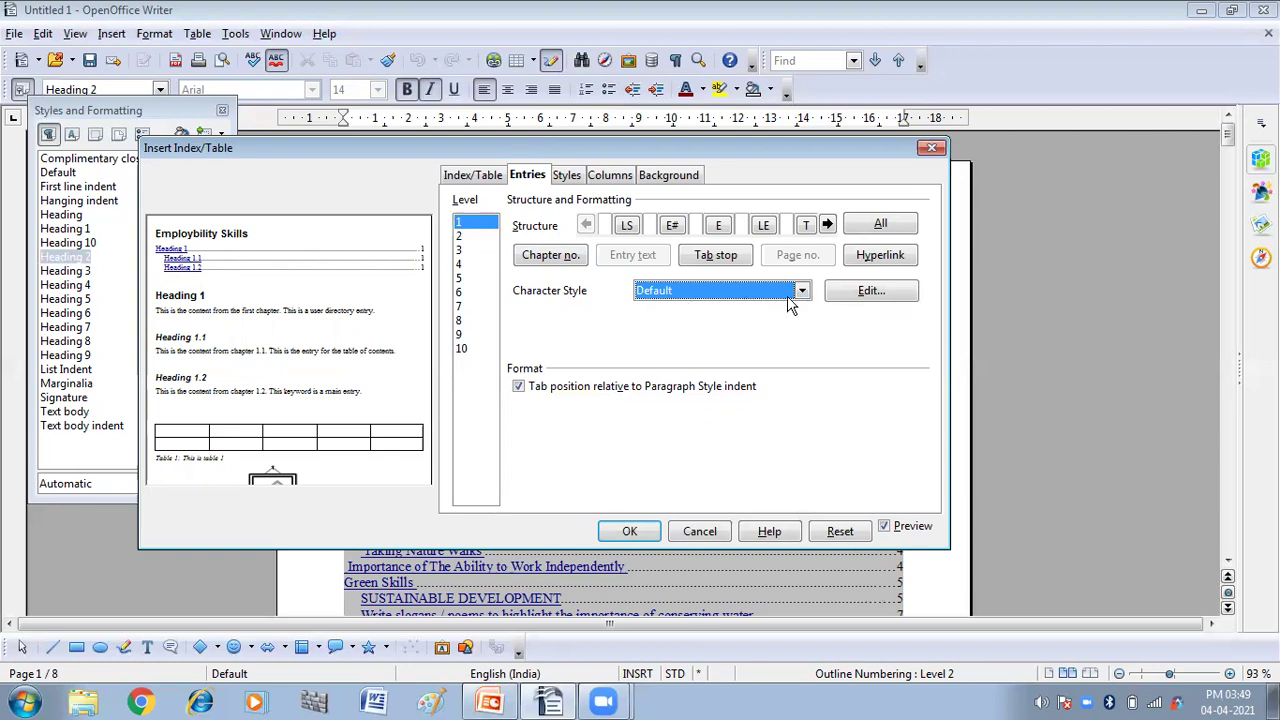
# Edit the Default character style and give it a Magenta 3 background
pyautogui.click(862, 292)
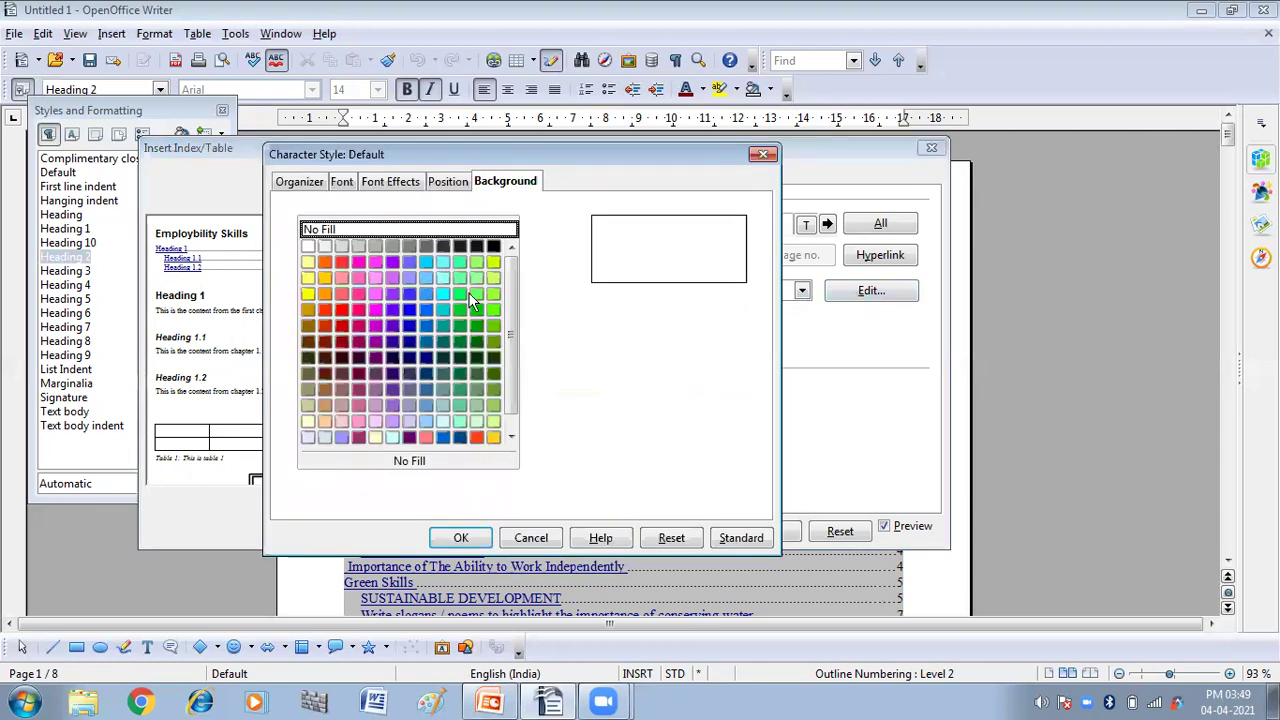
pyautogui.click(409, 310)
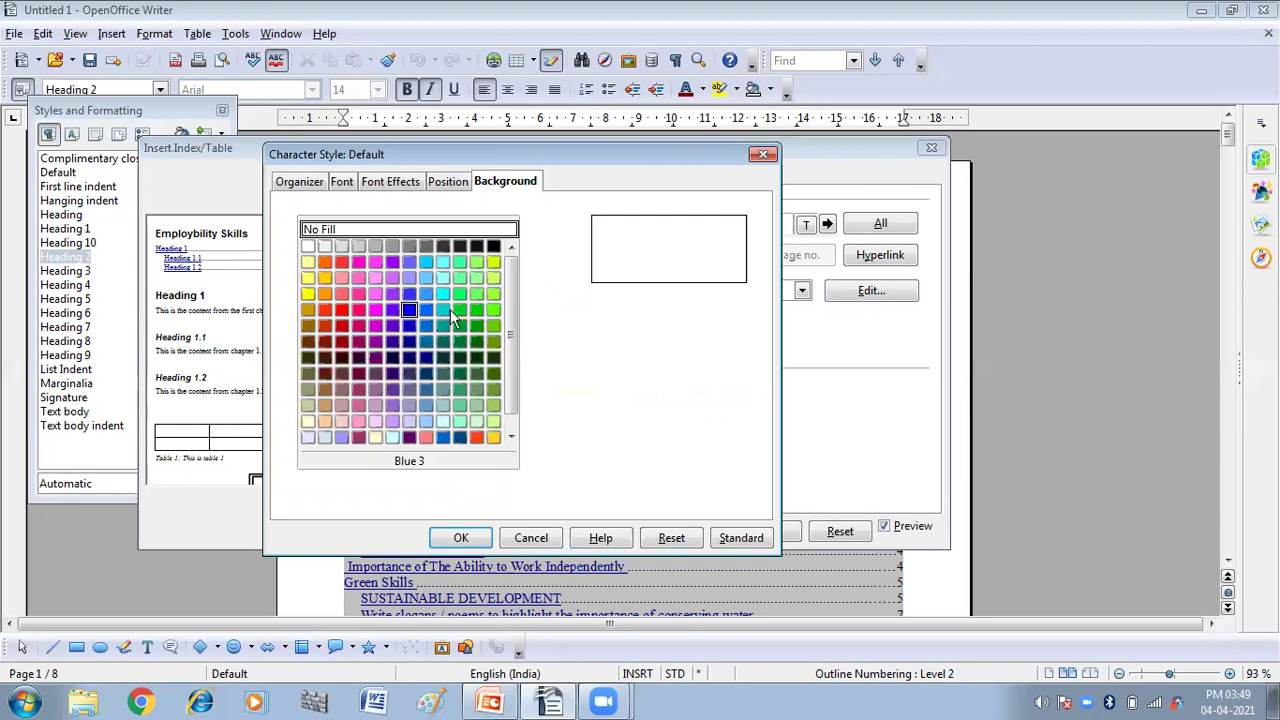
pyautogui.click(376, 312)
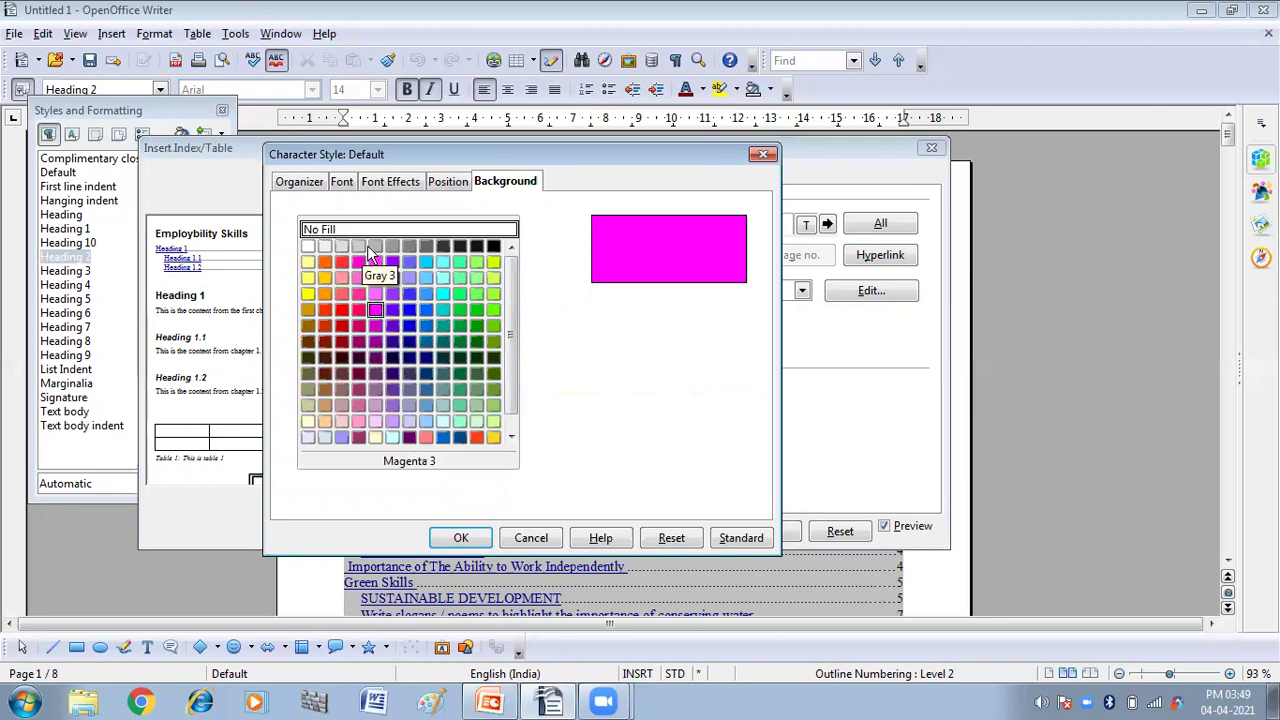
# Set the Default character style's font to Algerian, size 15, and apply the changes to the table of contents
pyautogui.click(341, 181)
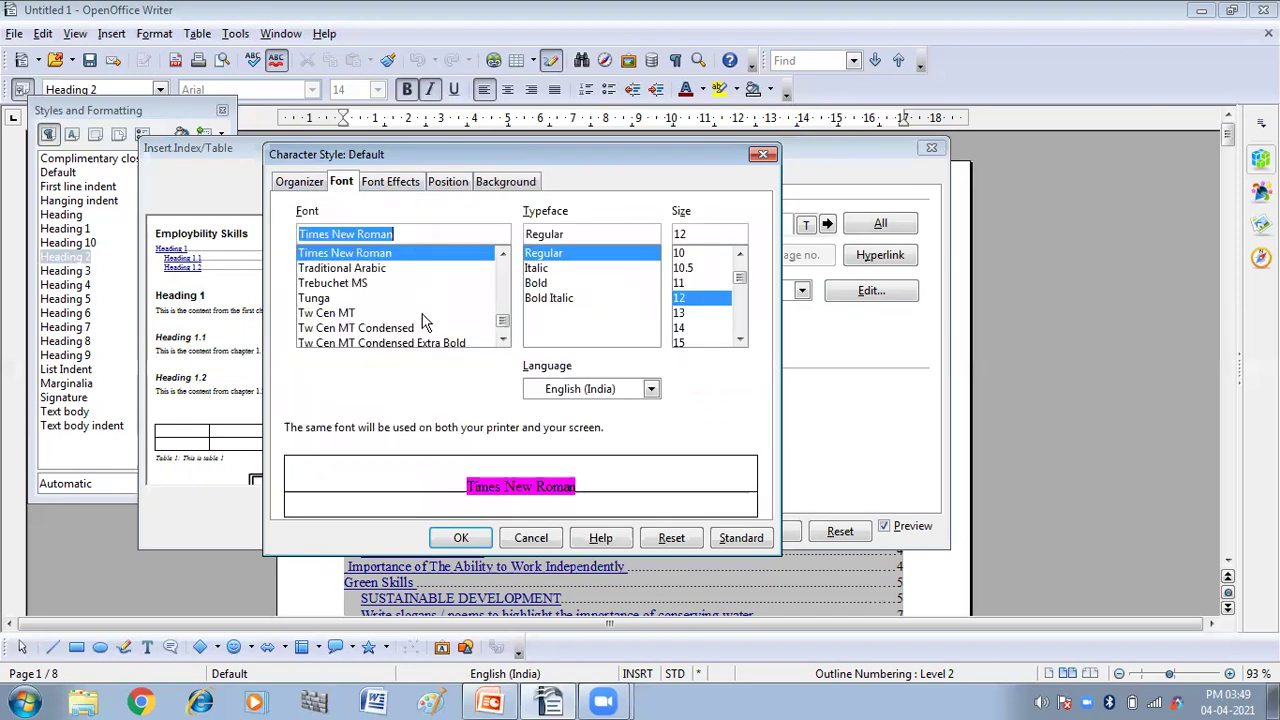
pyautogui.click(503, 340)
pyautogui.click(503, 340)
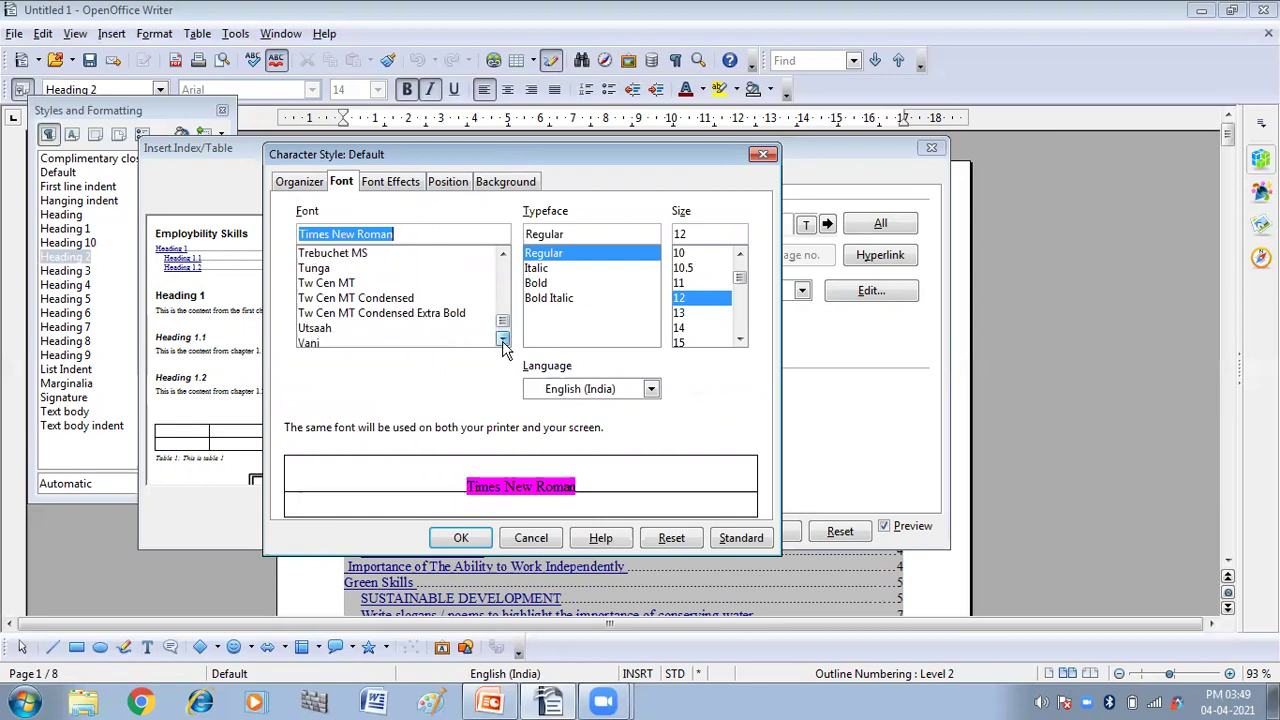
pyautogui.click(503, 340)
pyautogui.scroll(-4, 333, 311)
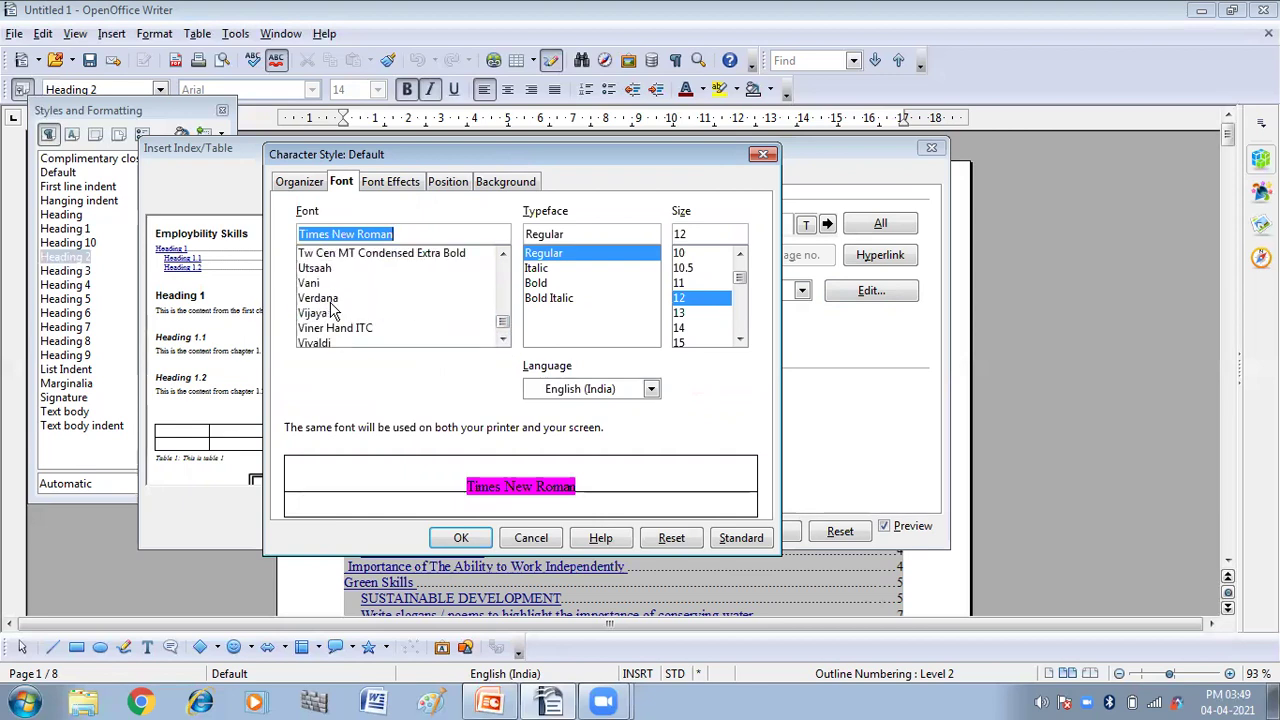
pyautogui.scroll(20, 333, 311)
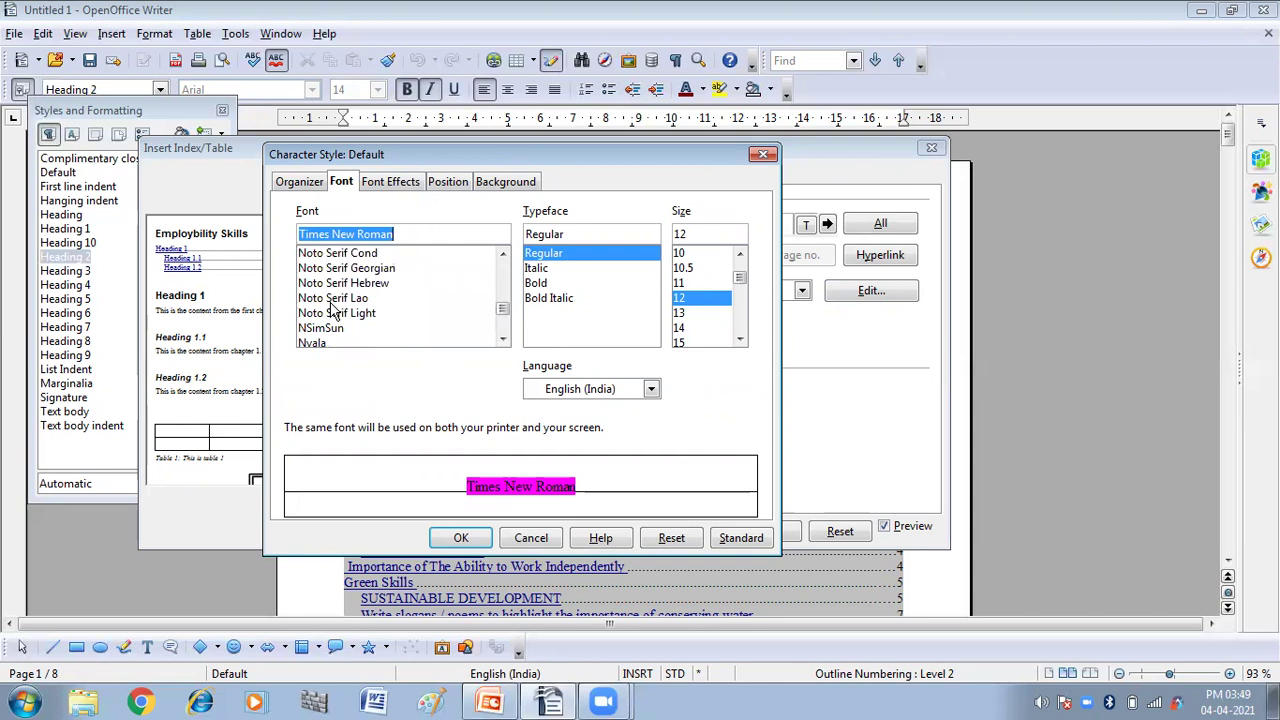
pyautogui.scroll(20, 333, 311)
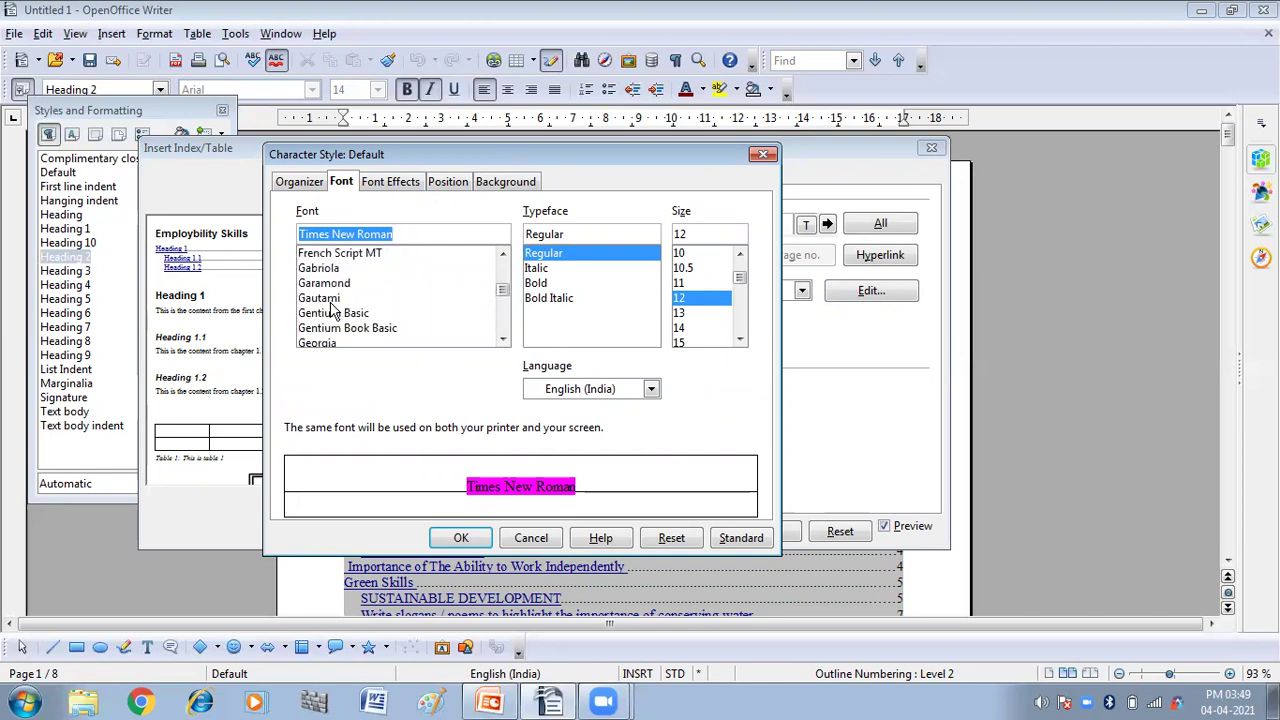
pyautogui.moveTo(503, 284); pyautogui.dragTo(498, 250)
pyautogui.click(322, 298)
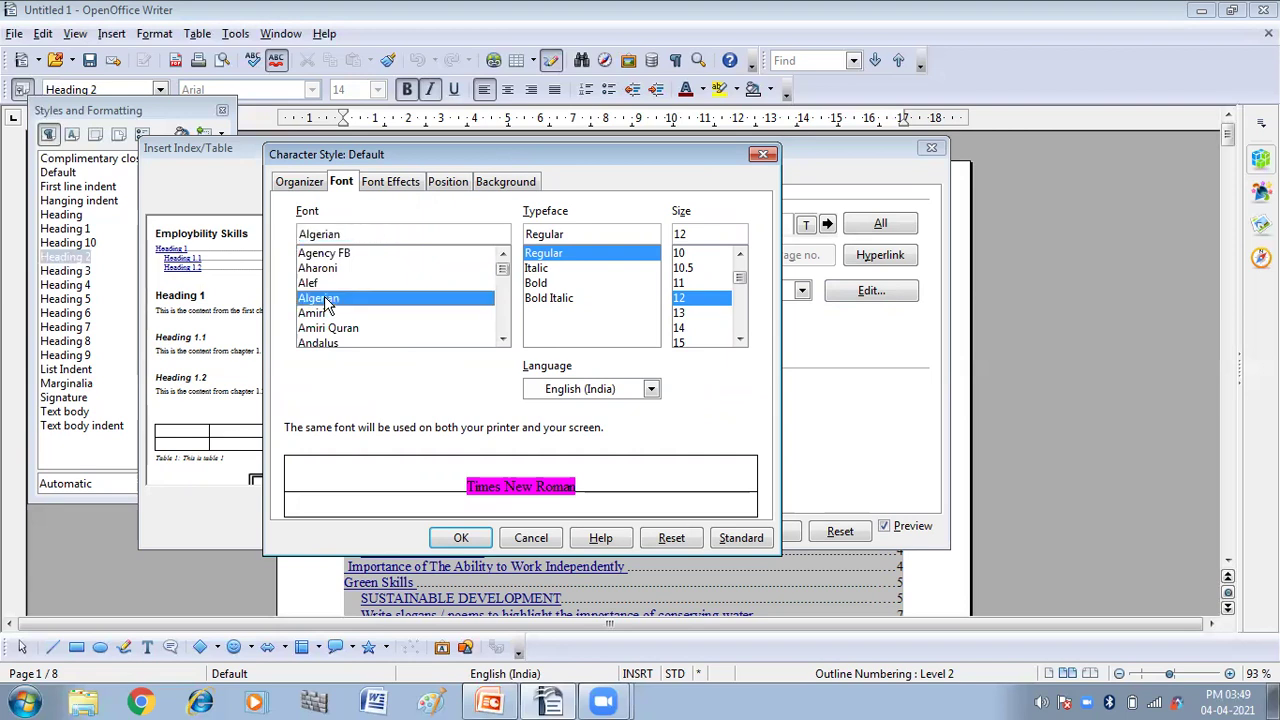
pyautogui.click(680, 343)
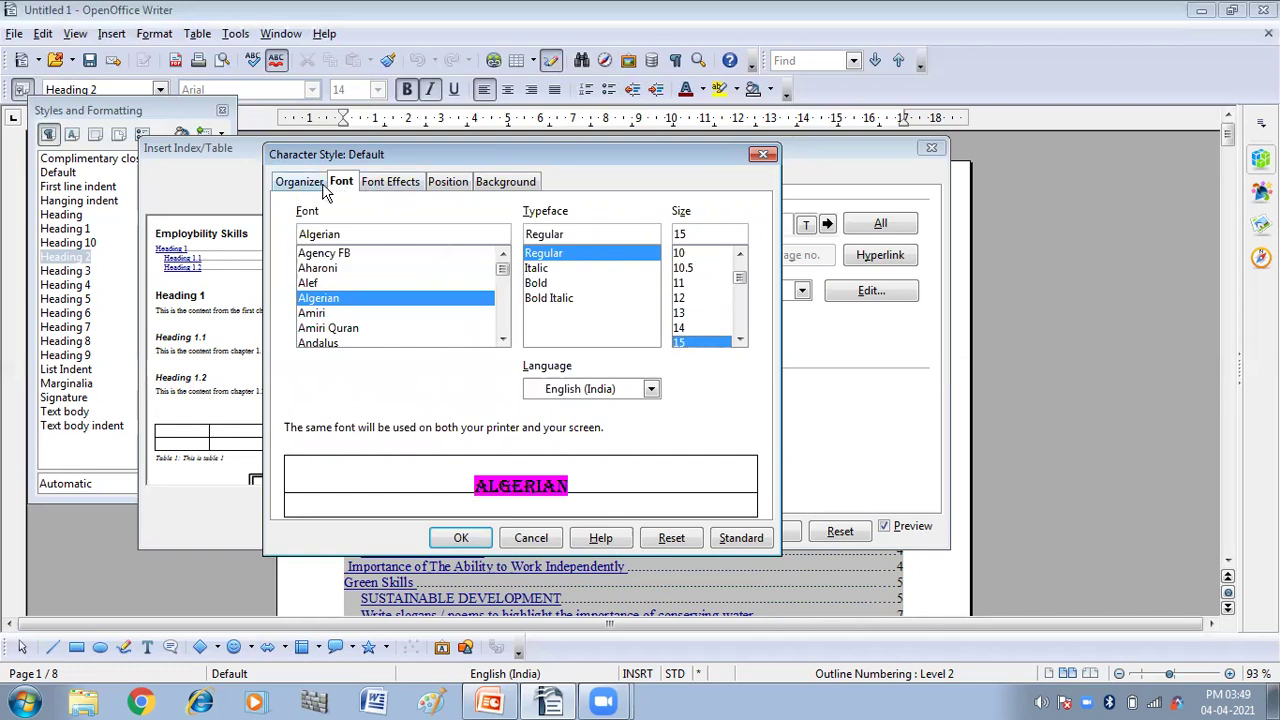
pyautogui.click(460, 538)
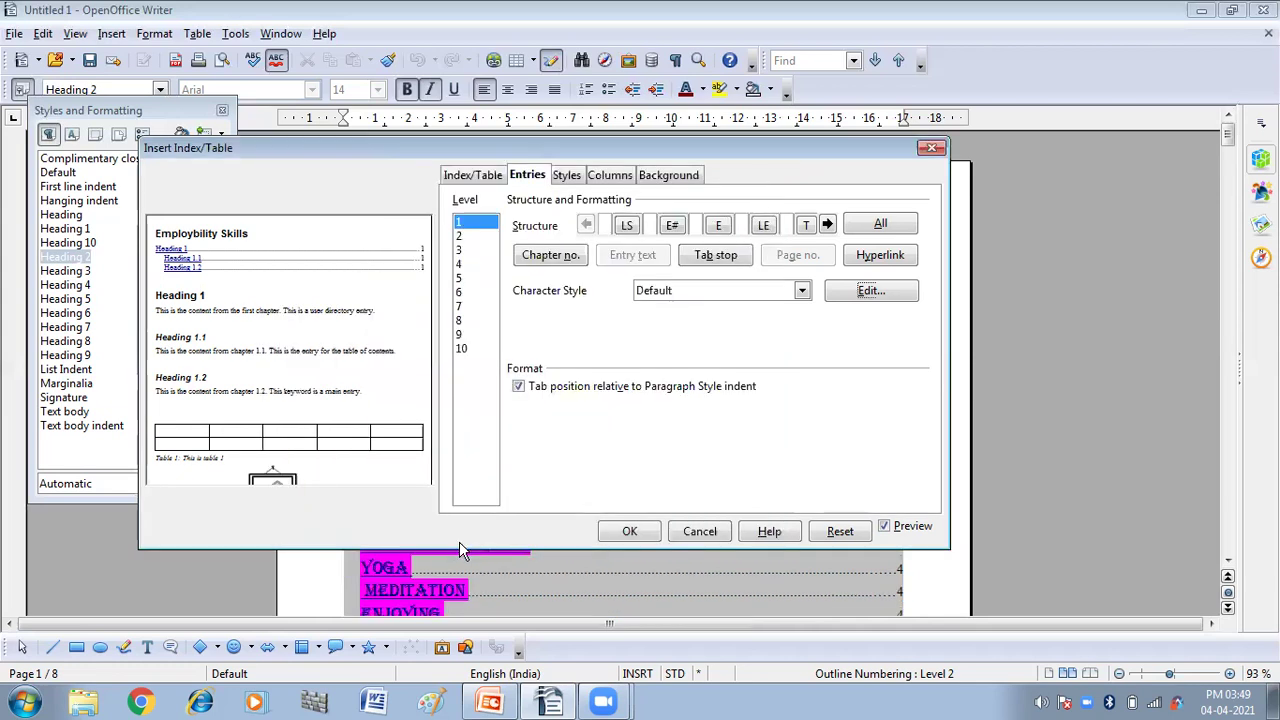
pyautogui.click(629, 533)
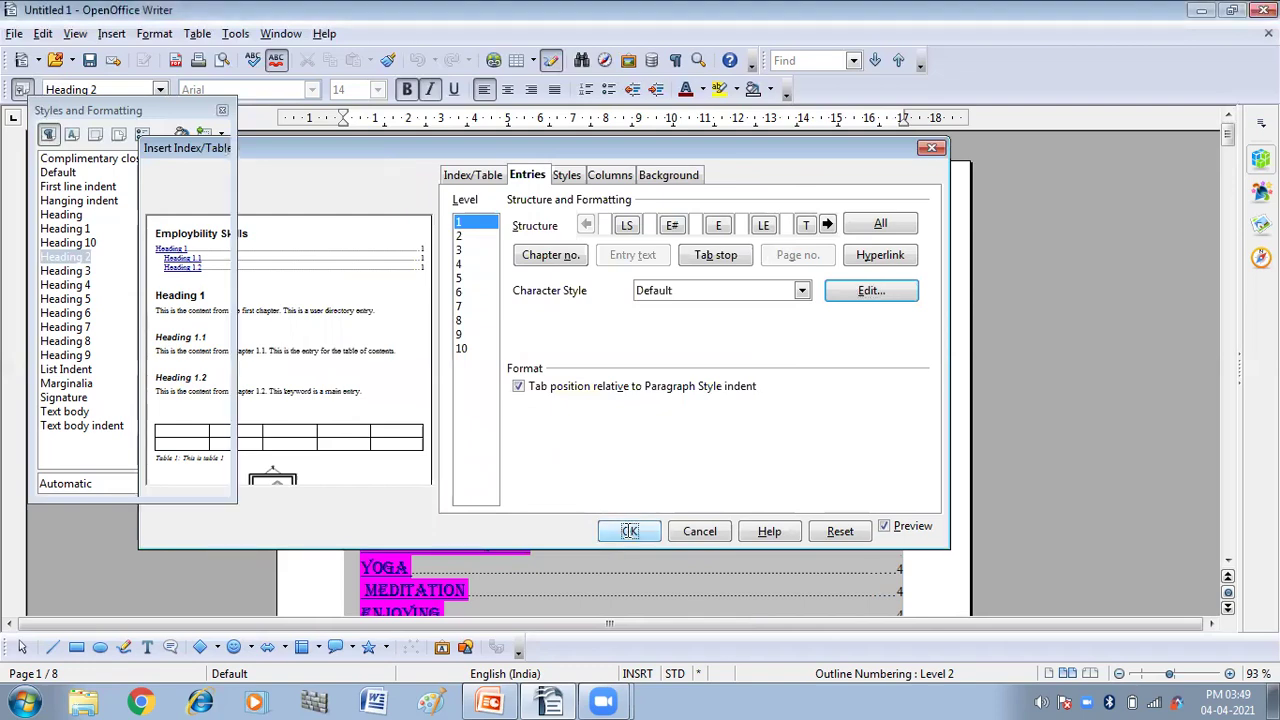
# Edit the table of contents again and assign the Contents 2 paragraph style to level 1
pyautogui.scroll(-4, 481, 401)
pyautogui.scroll(5, 481, 401)
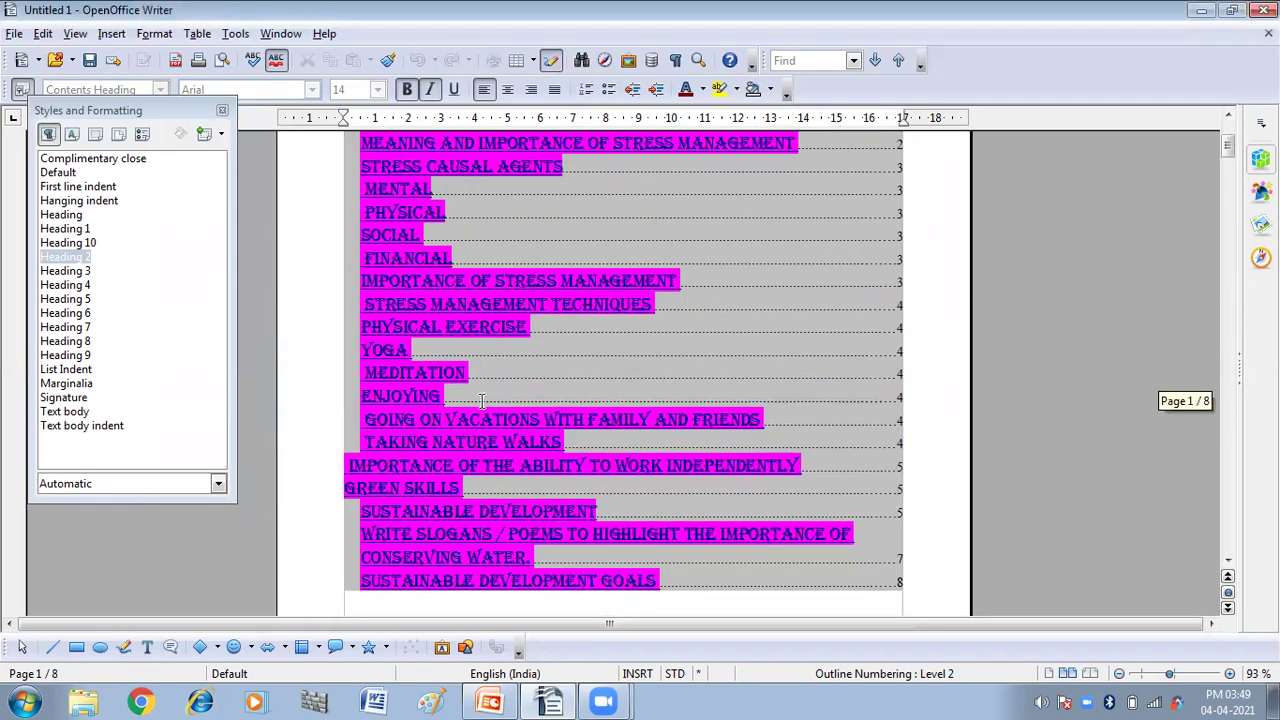
pyautogui.click(505, 397)
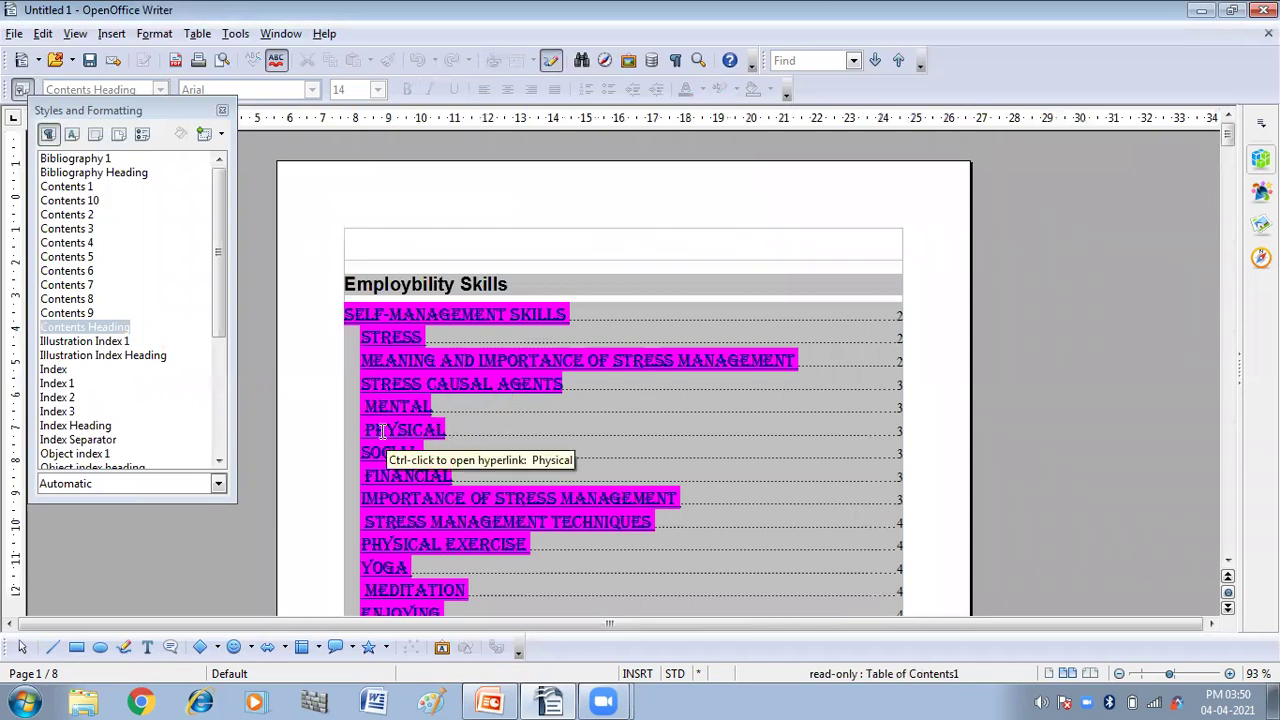
pyautogui.rightClick(583, 393)
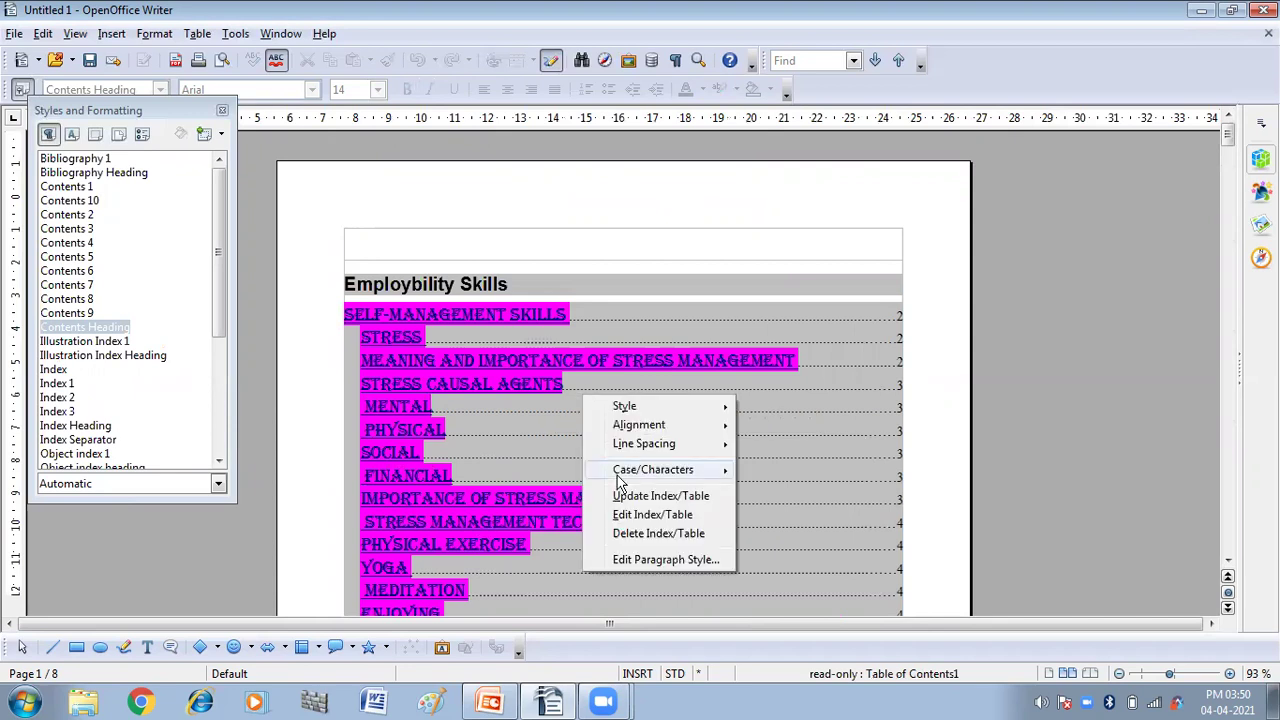
pyautogui.moveTo(624, 470)
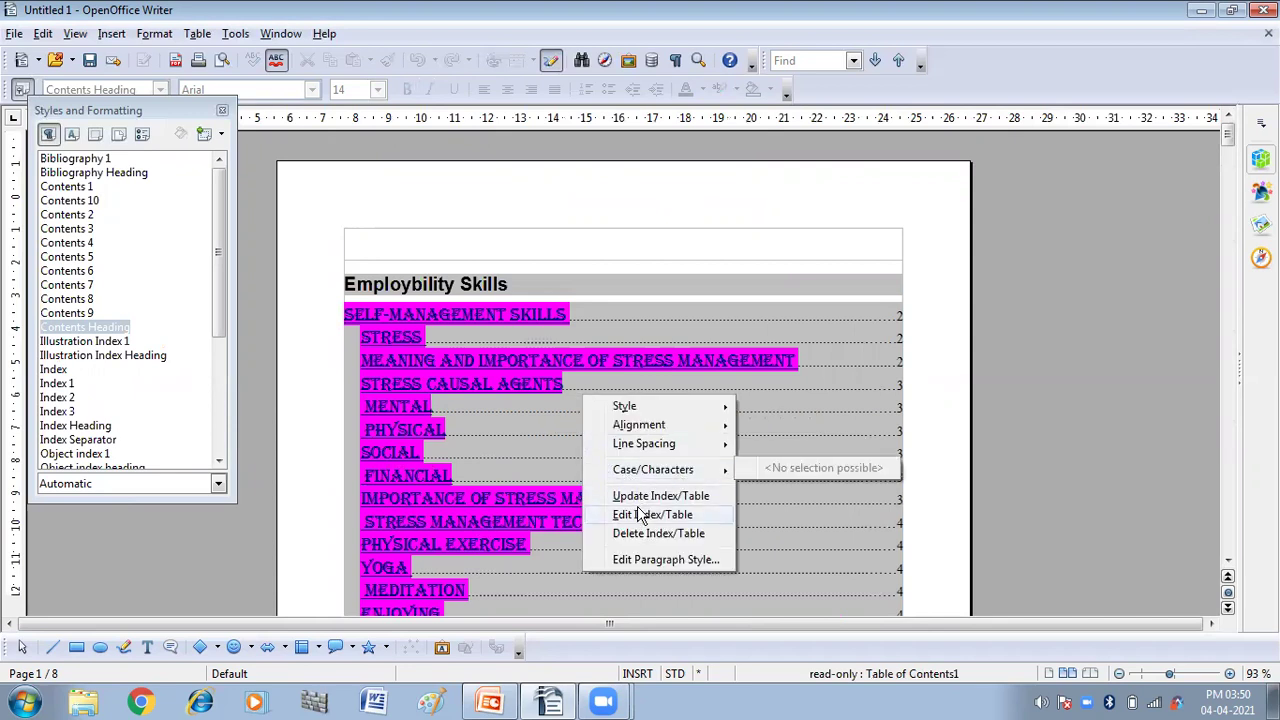
pyautogui.click(632, 516)
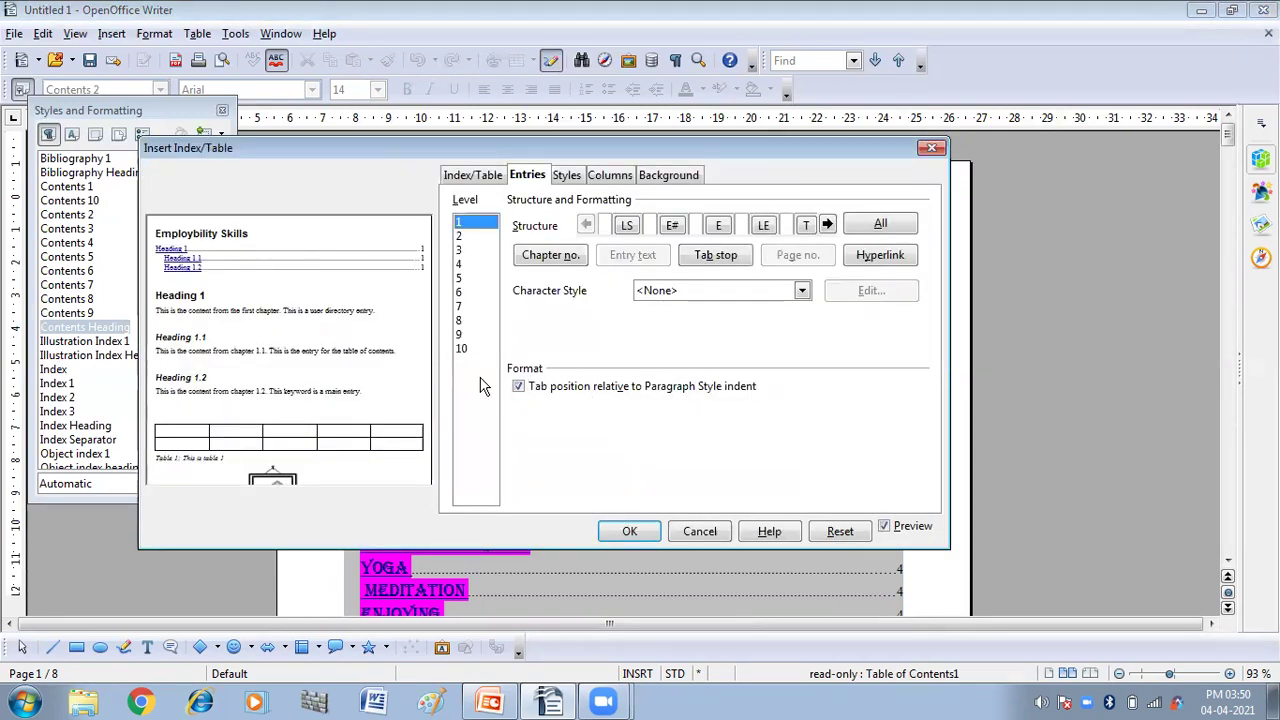
pyautogui.click(567, 180)
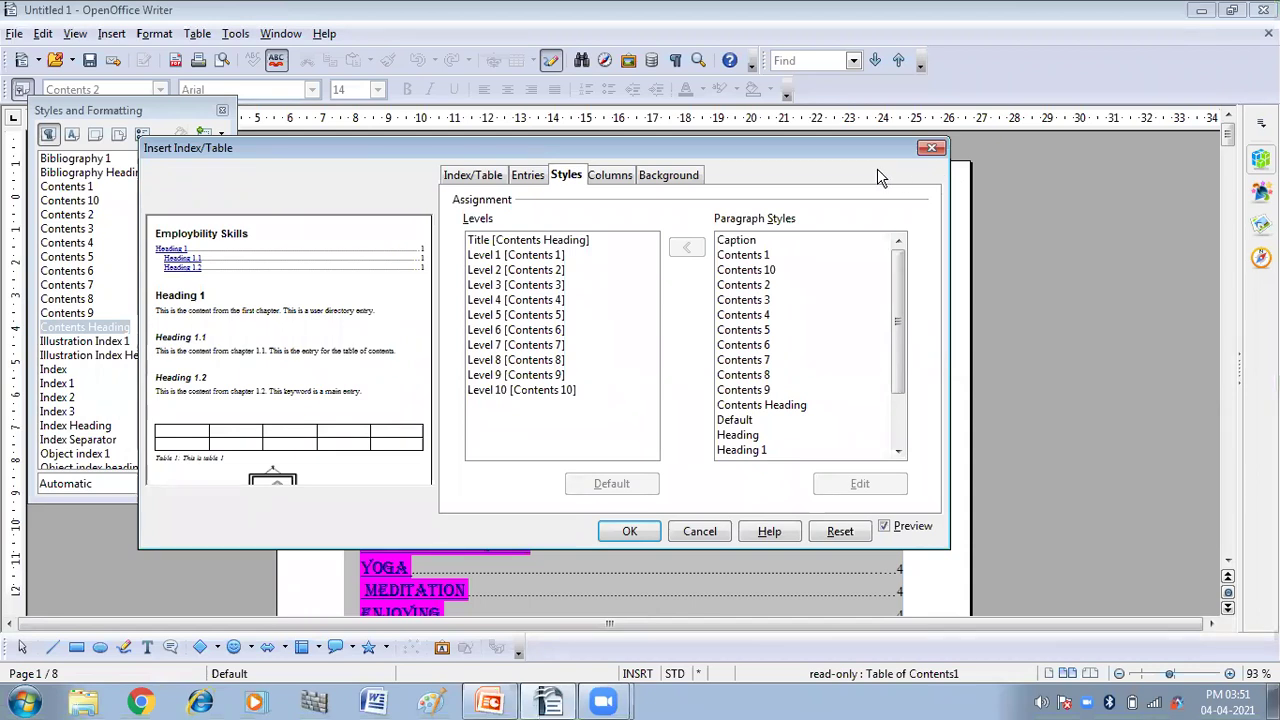
pyautogui.click(492, 258)
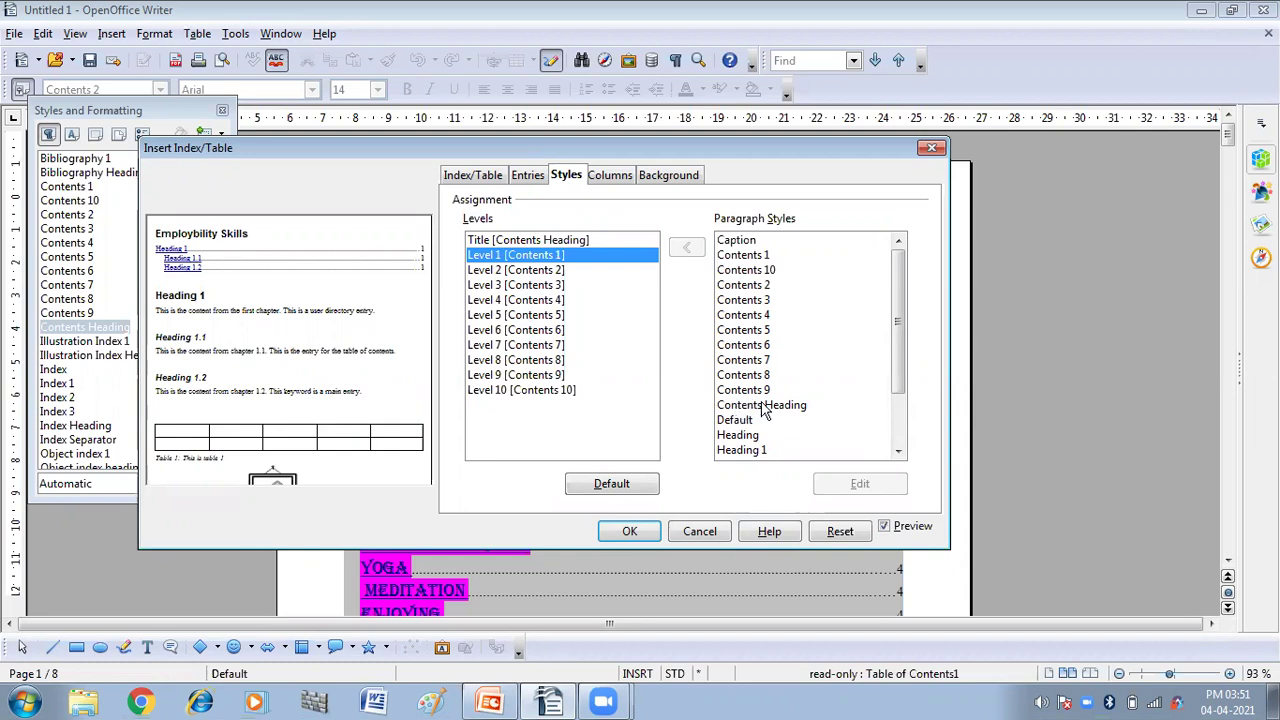
pyautogui.click(741, 288)
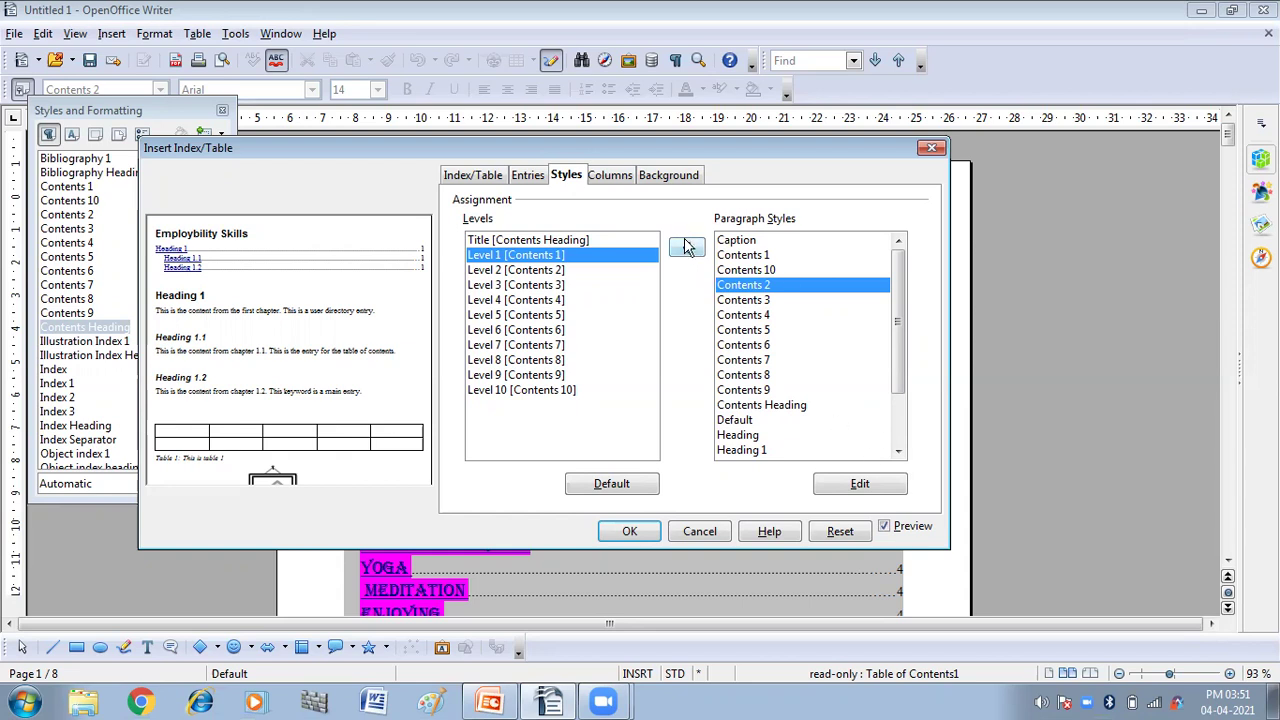
pyautogui.click(687, 250)
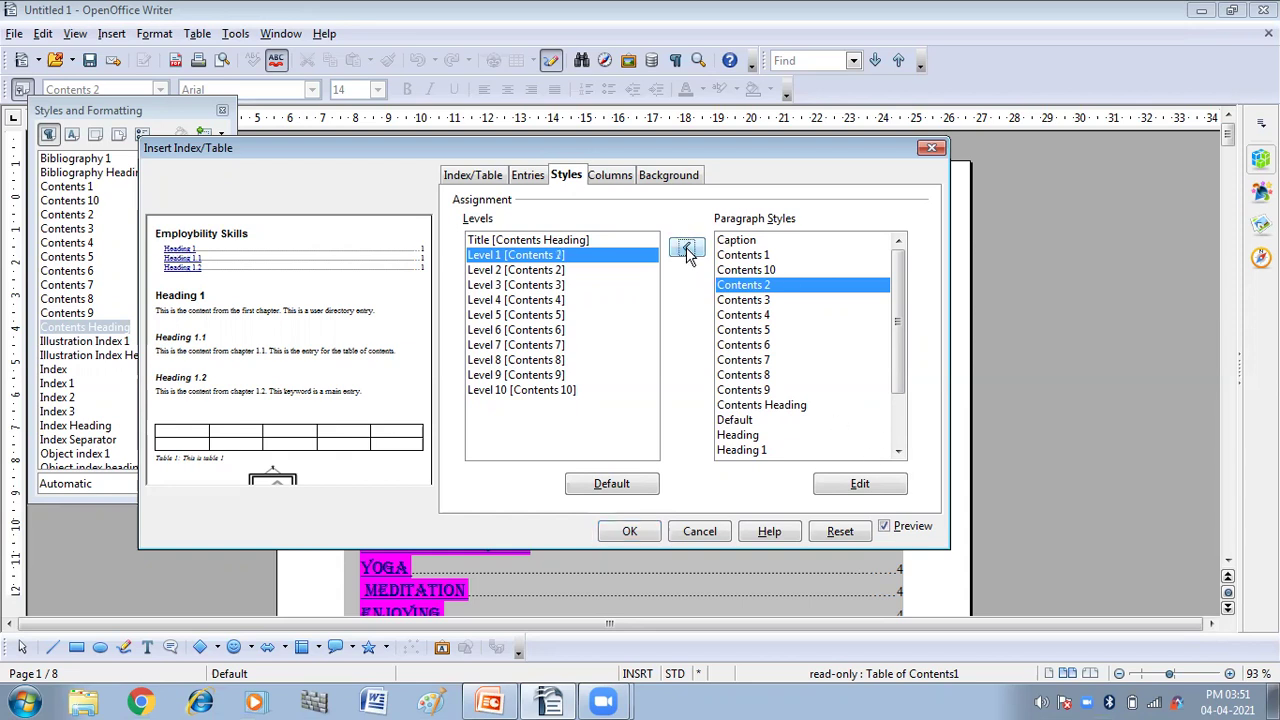
# Edit the Contents 2 paragraph style and set its font size to 15 pt
pyautogui.click(848, 488)
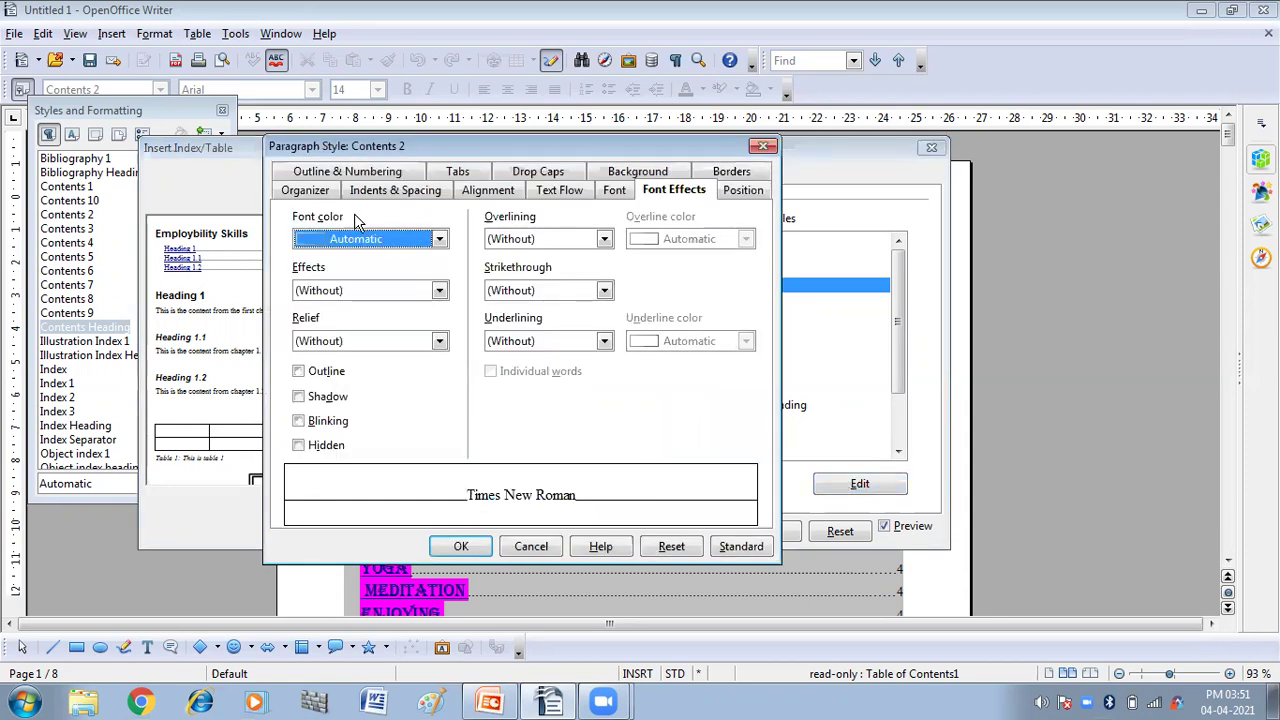
pyautogui.click(612, 191)
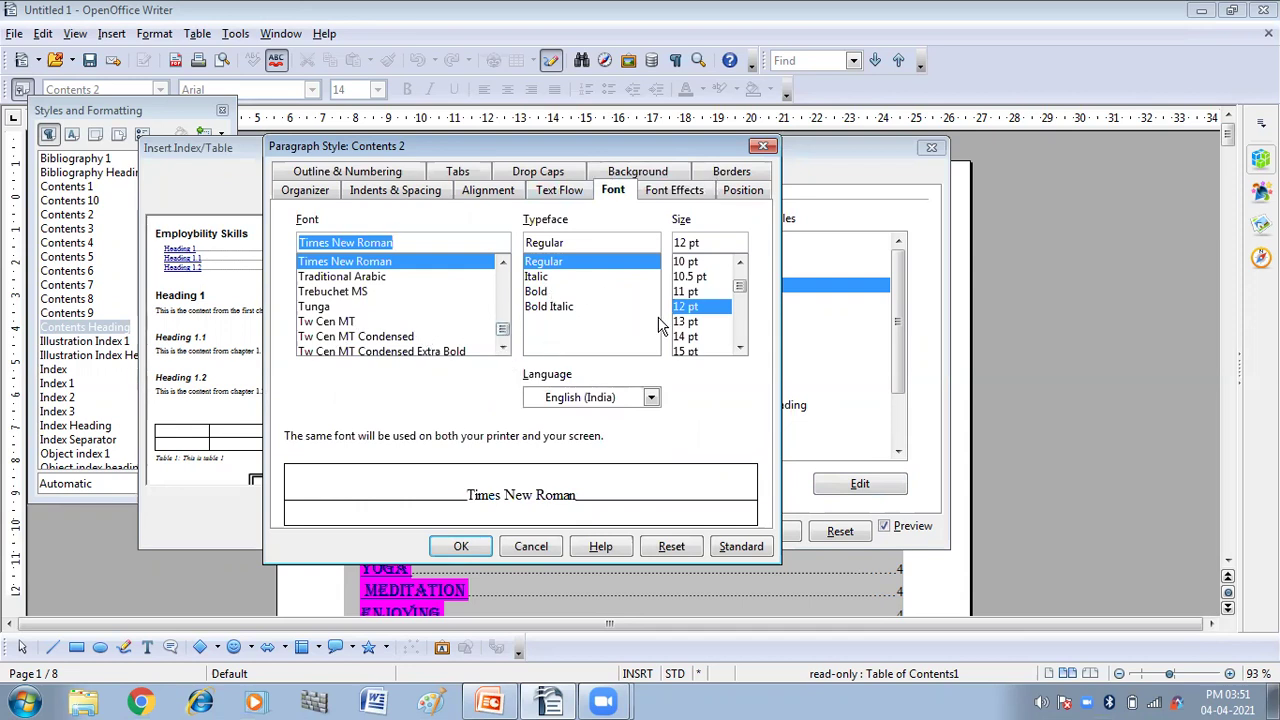
pyautogui.click(687, 353)
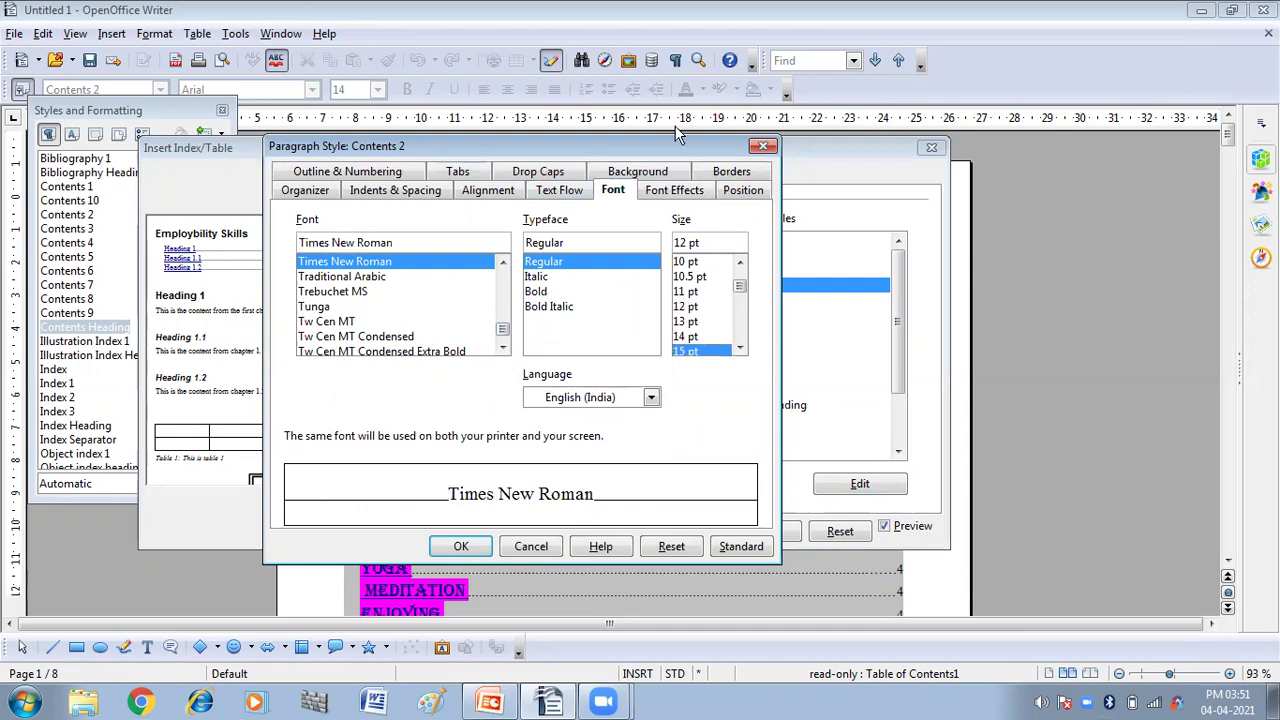
# Set the Contents 2 style's font color to Yellow green 2 and apply the changes to the table of contents
pyautogui.click(672, 190)
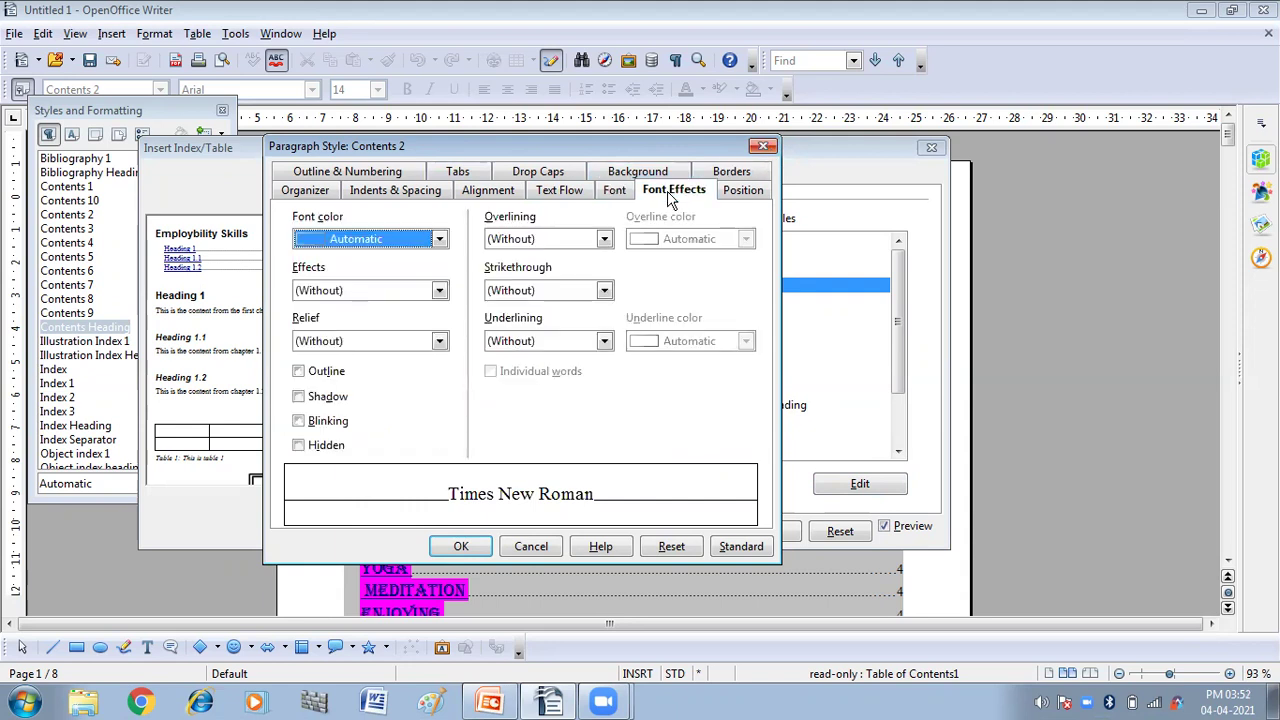
pyautogui.click(439, 239)
pyautogui.scroll(-3, 393, 303)
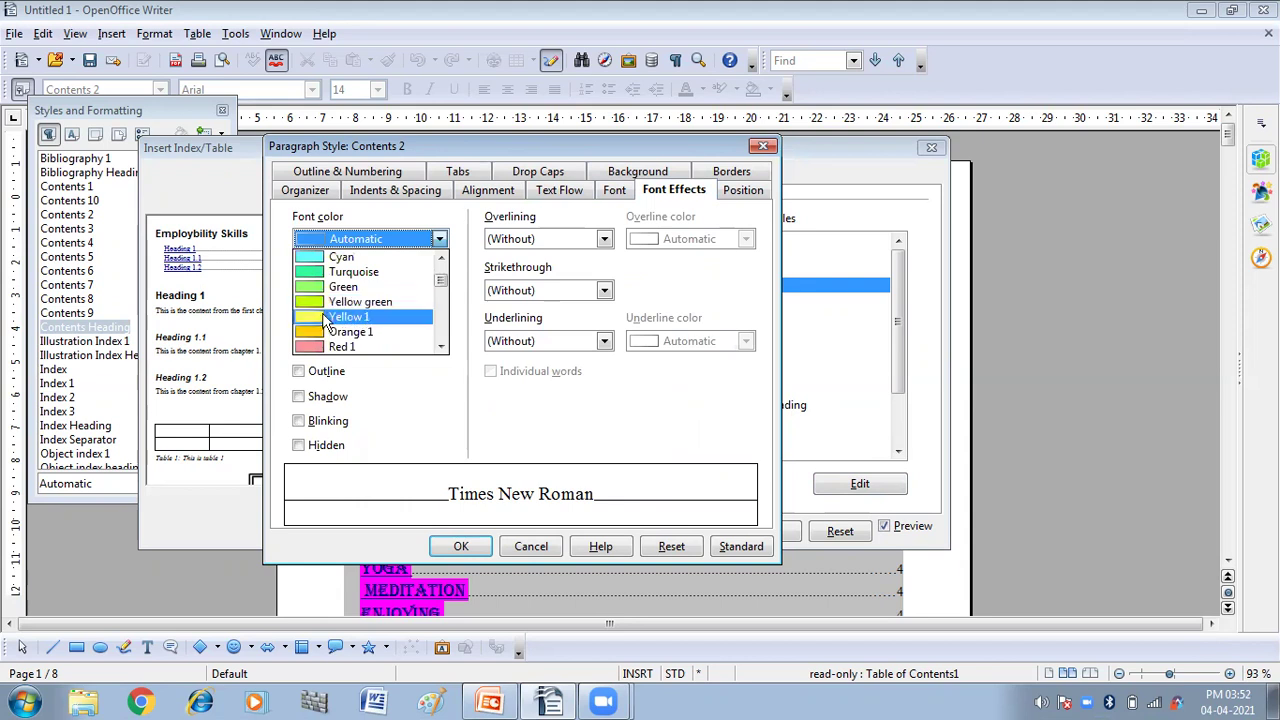
pyautogui.scroll(-6, 309, 335)
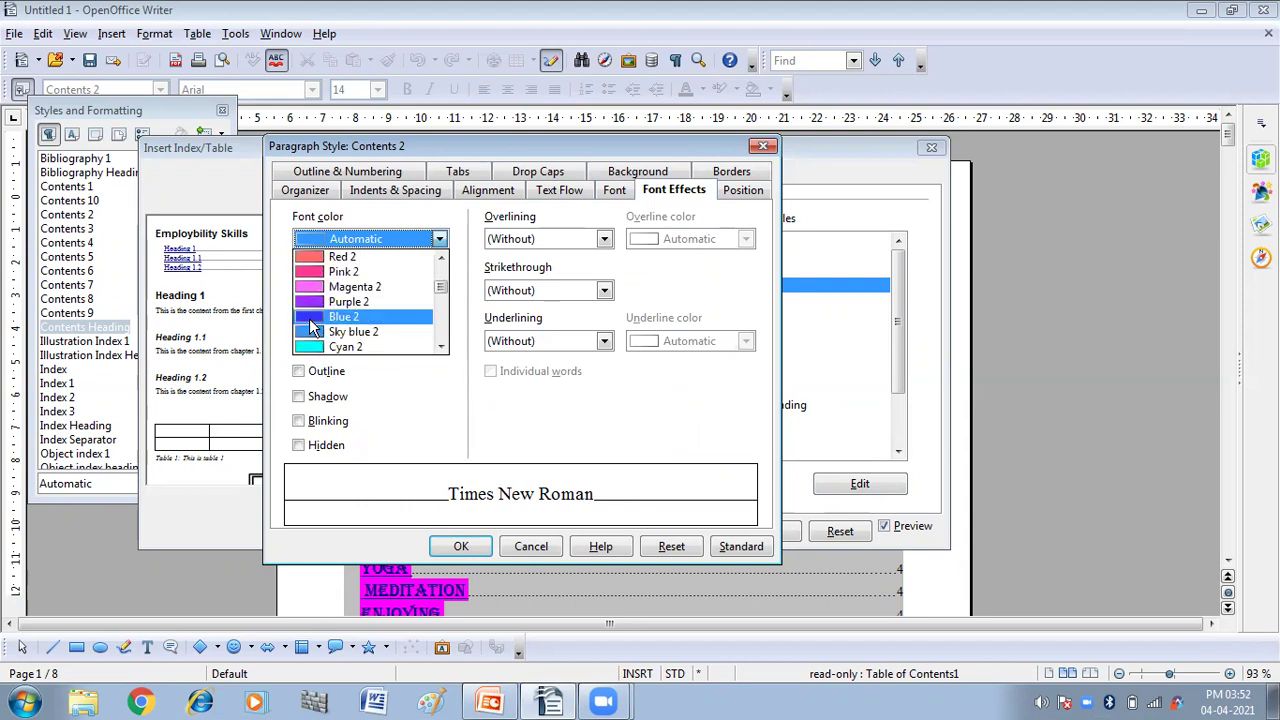
pyautogui.click(309, 317)
pyautogui.click(440, 239)
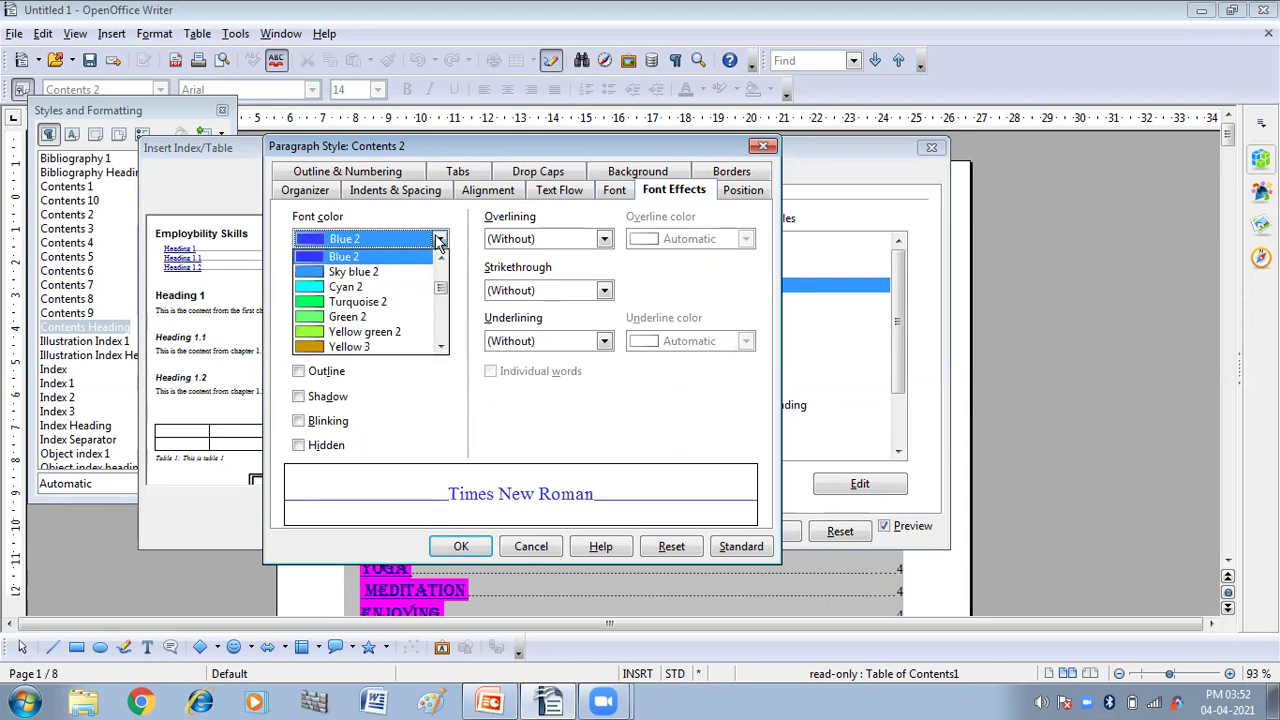
pyautogui.click(307, 334)
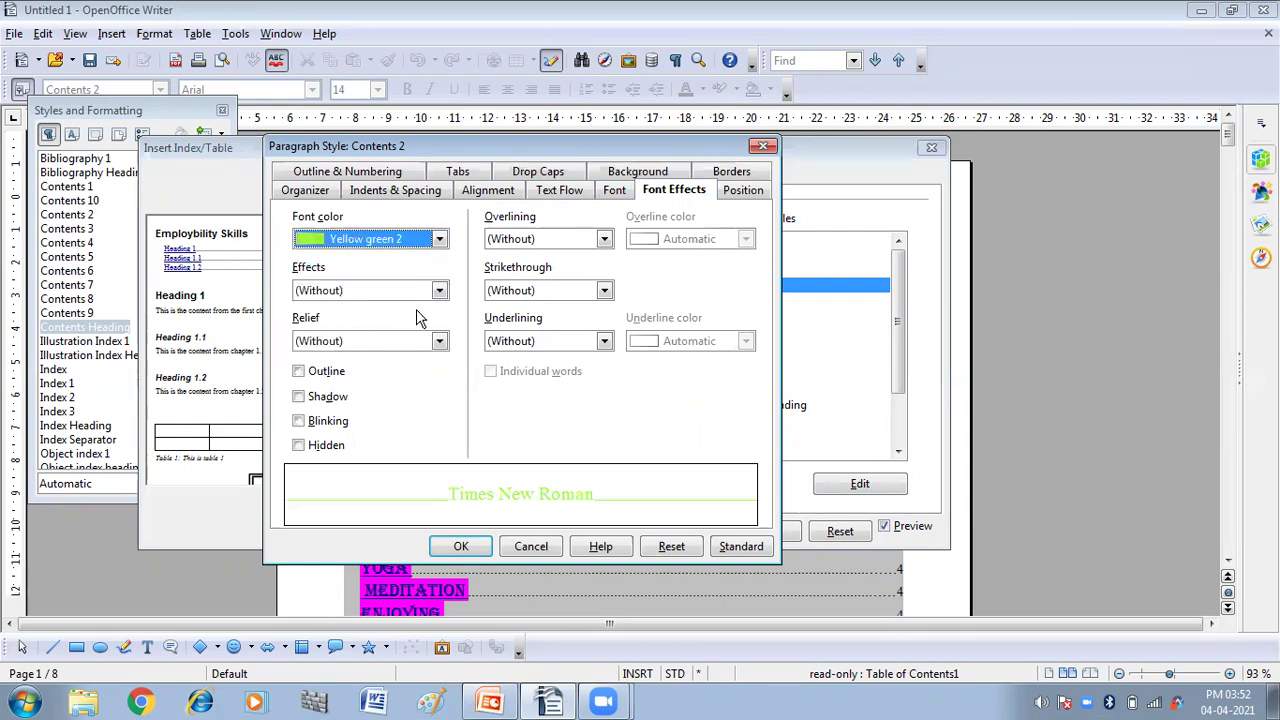
pyautogui.click(440, 240)
pyautogui.click(440, 240)
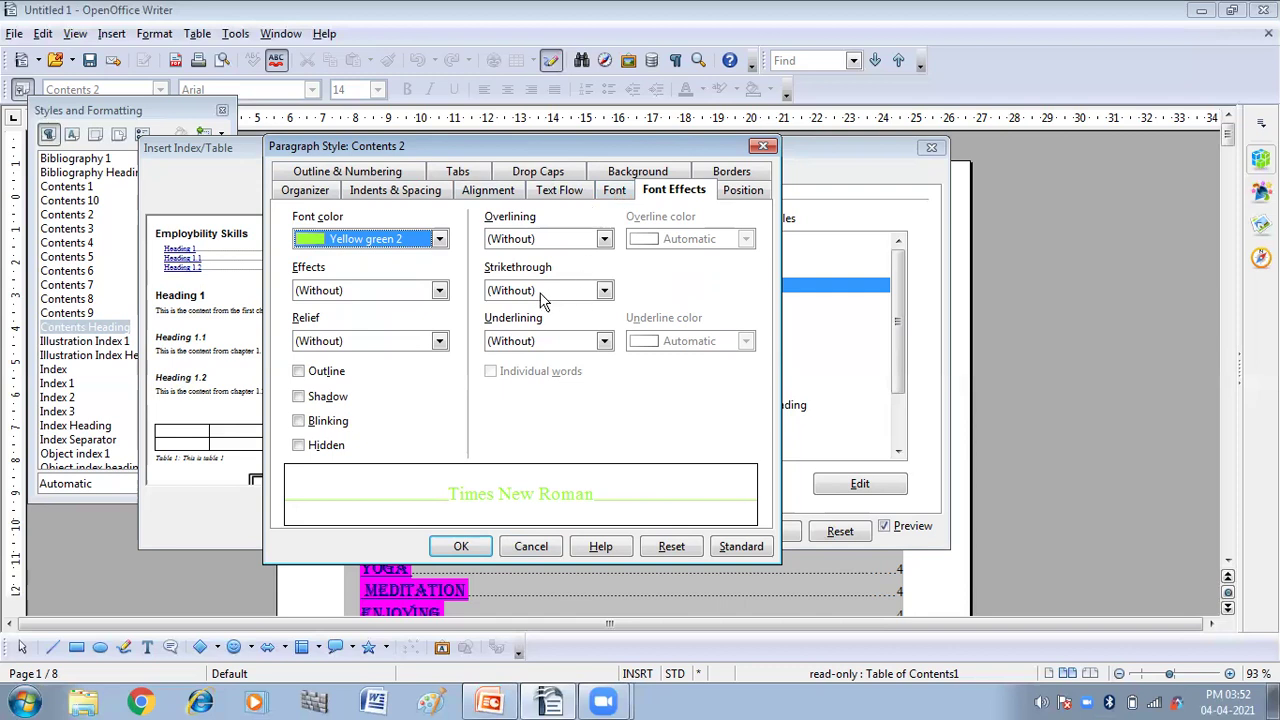
pyautogui.click(465, 551)
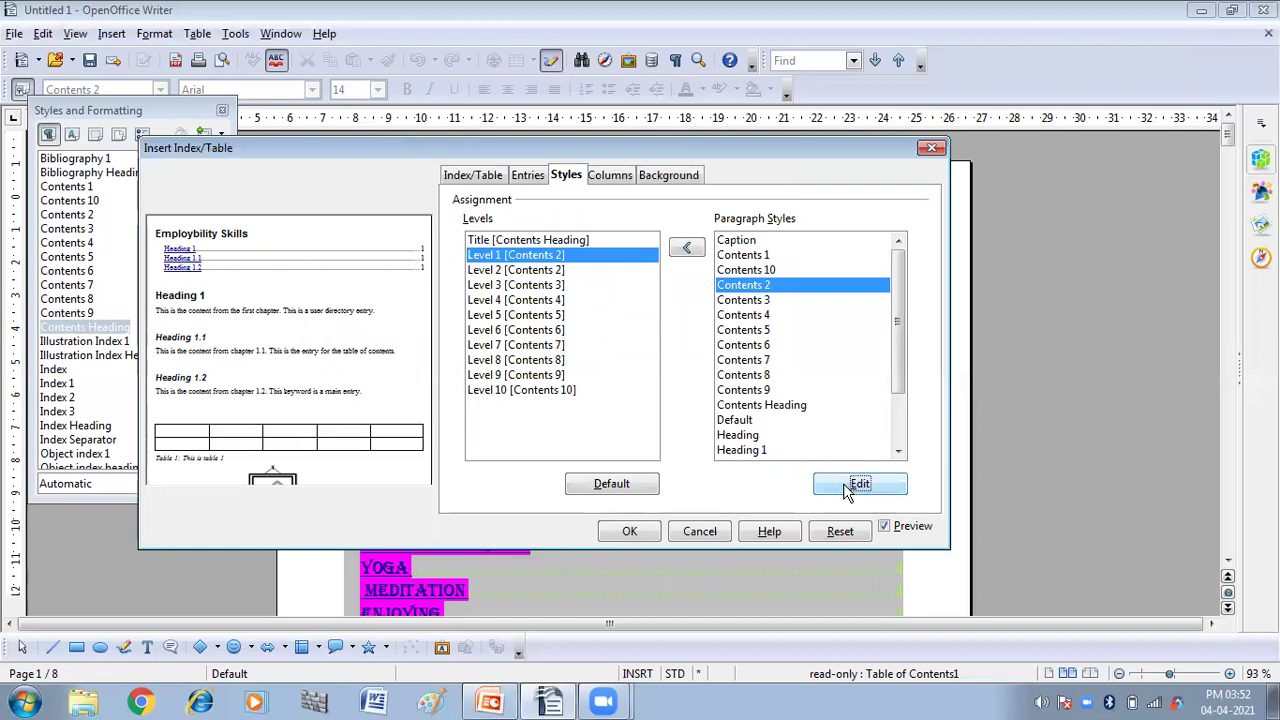
pyautogui.click(629, 531)
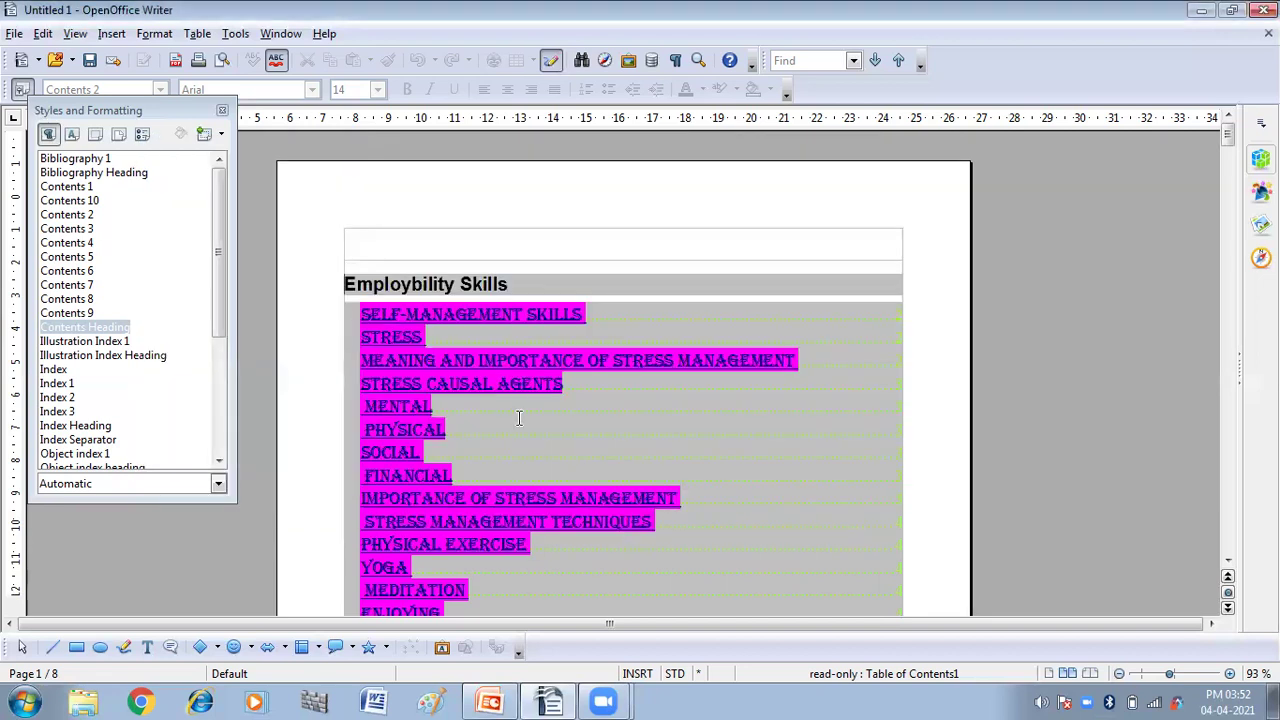
# Reopen the table of contents settings, change the Contents 2 style's font color to Red 3, and apply it
pyautogui.rightClick(465, 378)
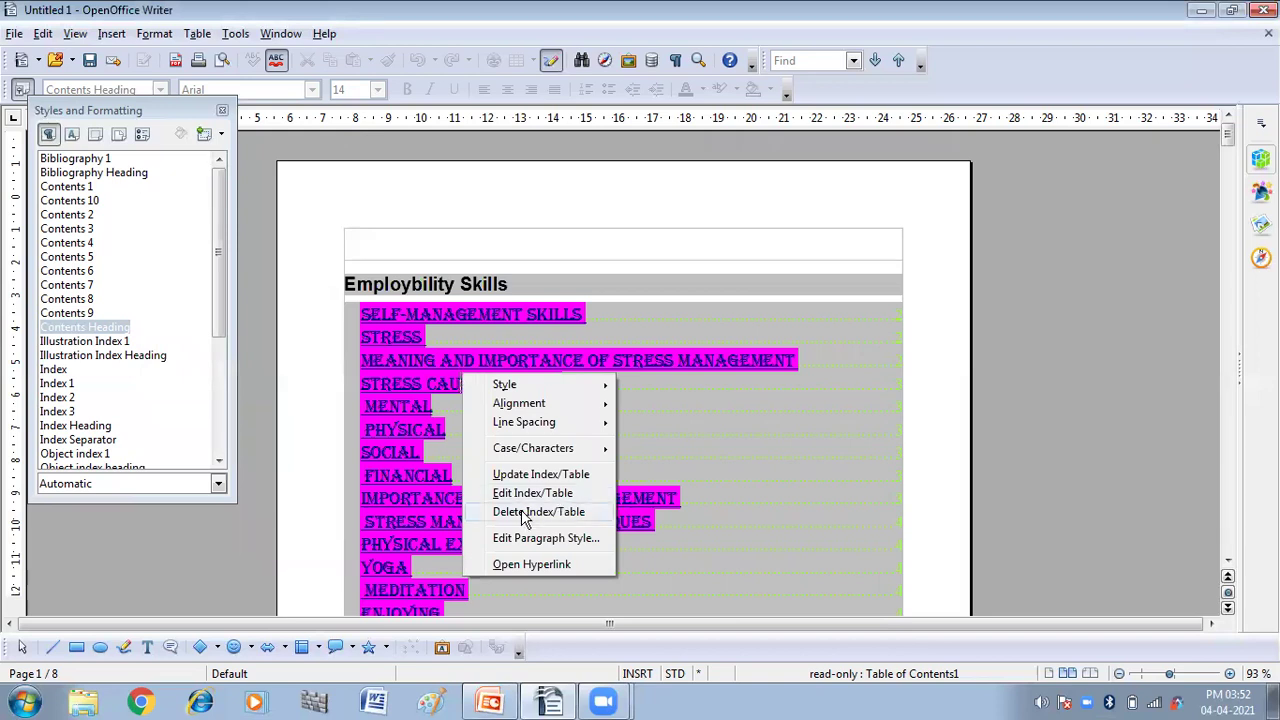
pyautogui.click(525, 493)
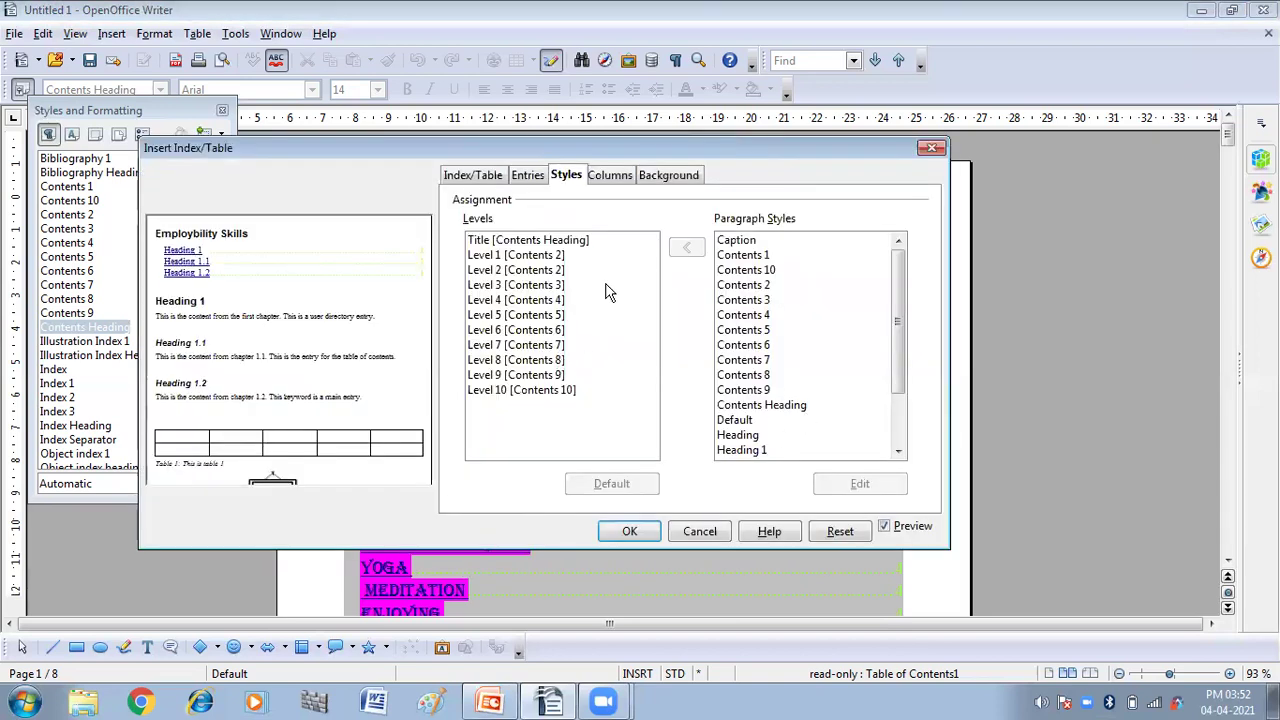
pyautogui.click(755, 287)
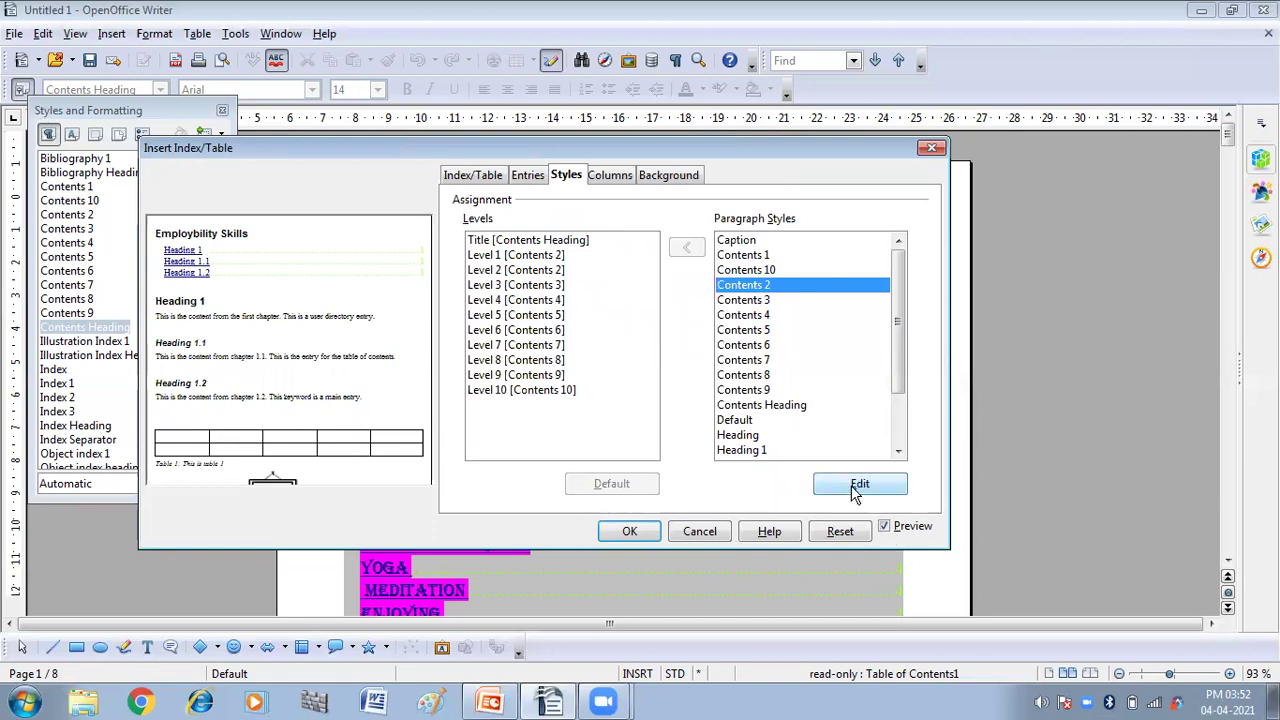
pyautogui.click(857, 486)
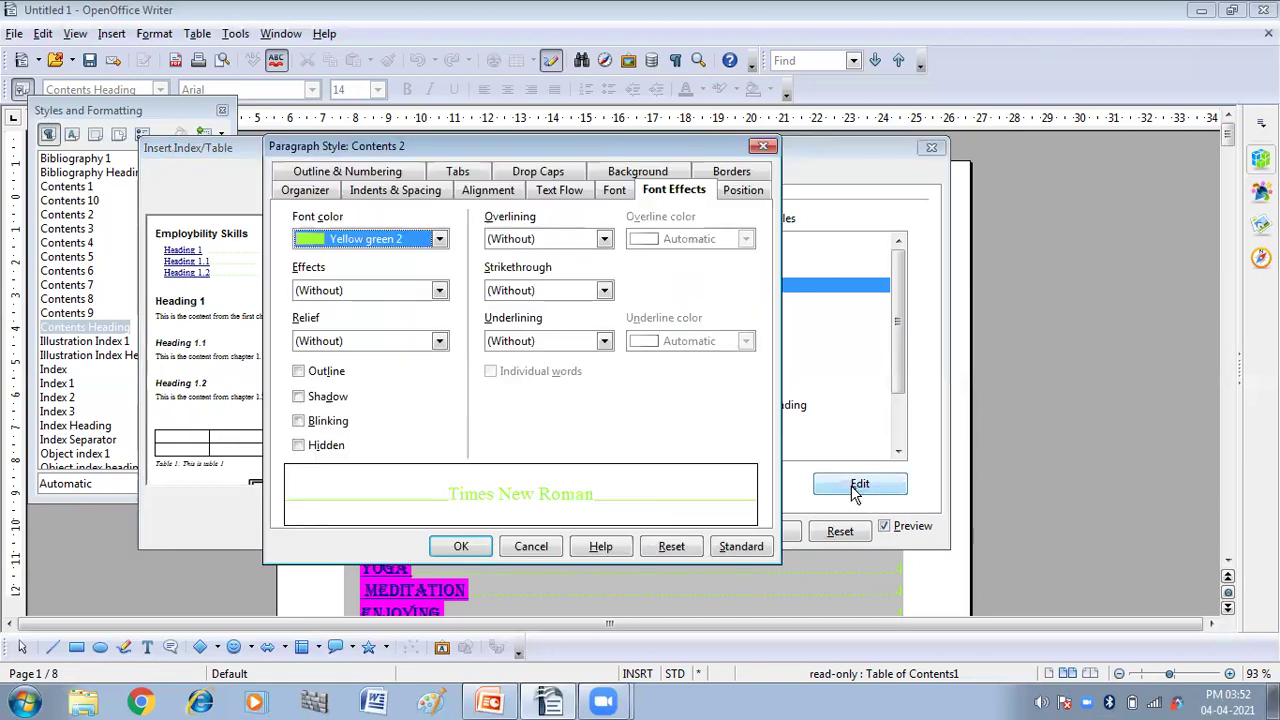
pyautogui.click(440, 240)
pyautogui.click(314, 301)
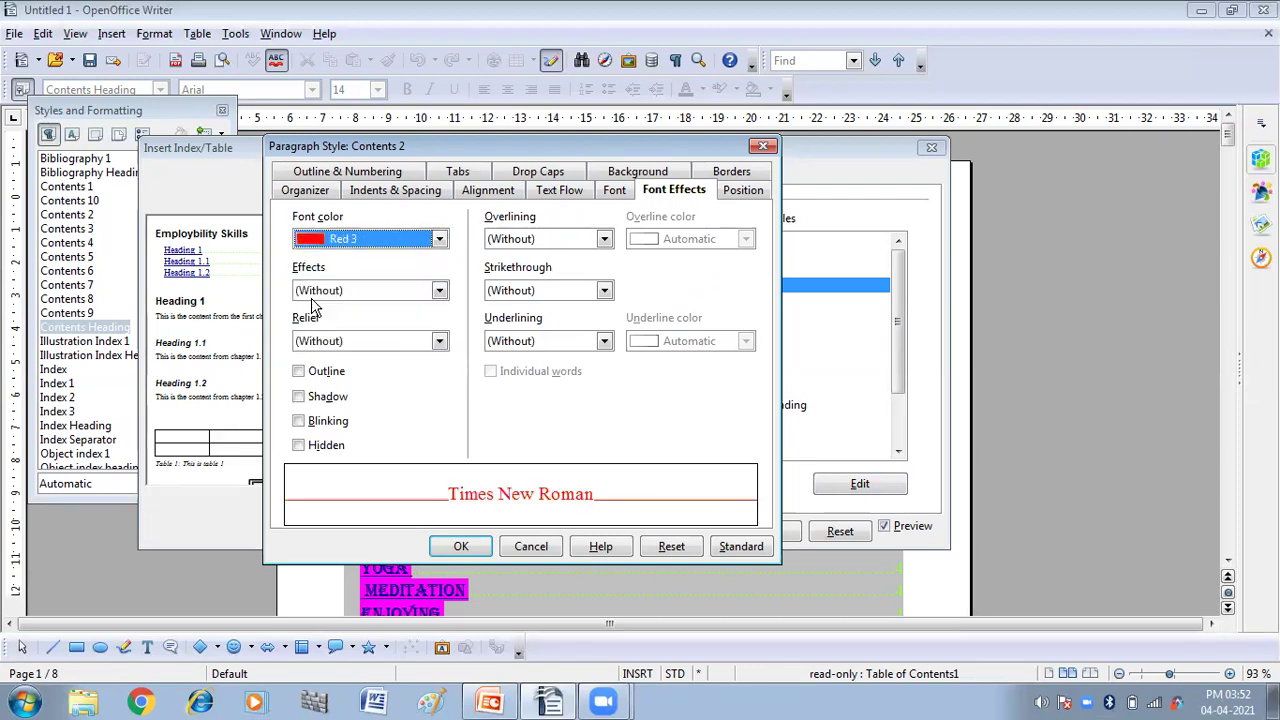
pyautogui.click(612, 191)
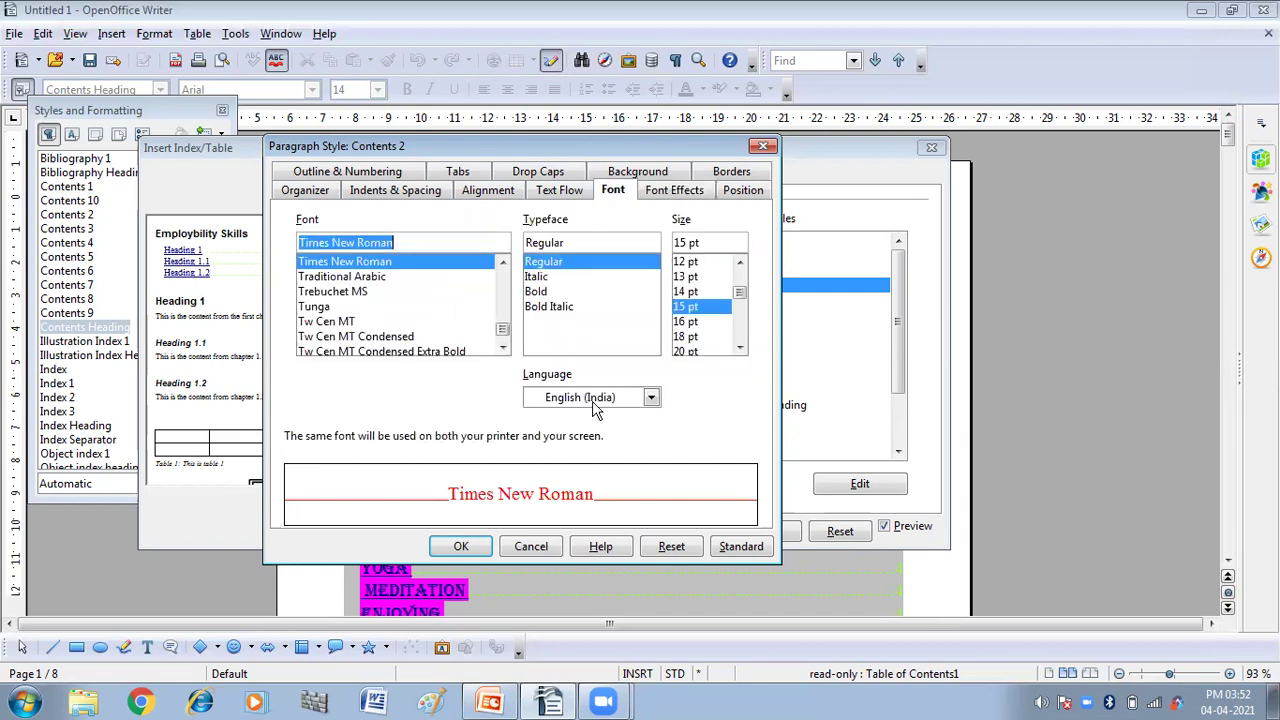
pyautogui.click(461, 546)
pyautogui.click(505, 256)
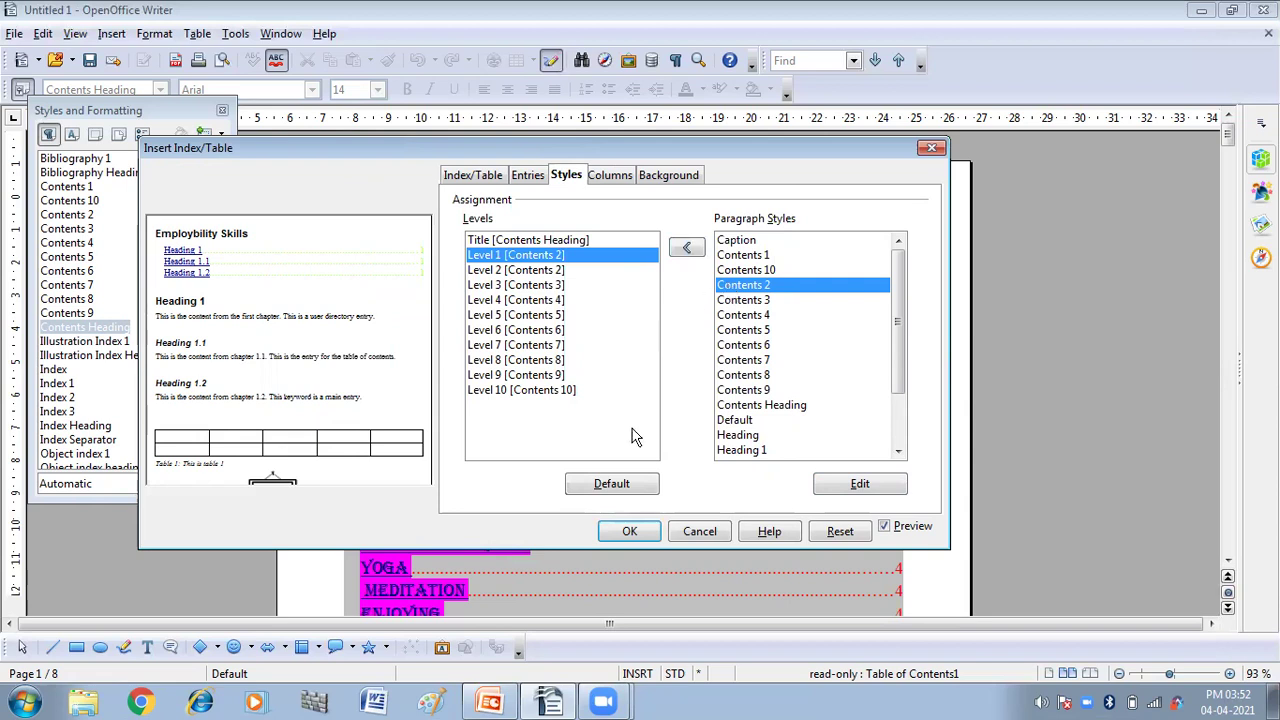
pyautogui.click(617, 537)
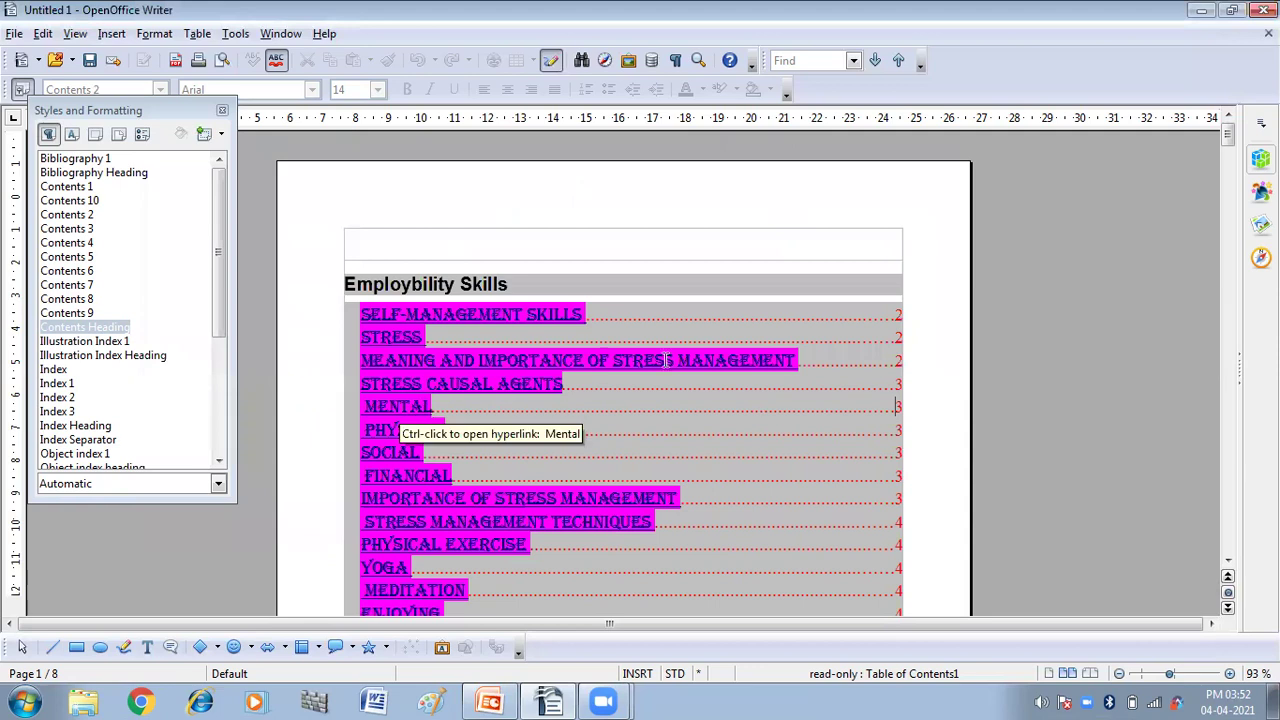
# Lay out the table of contents in 2 columns with equal size
pyautogui.scroll(-4, 610, 401)
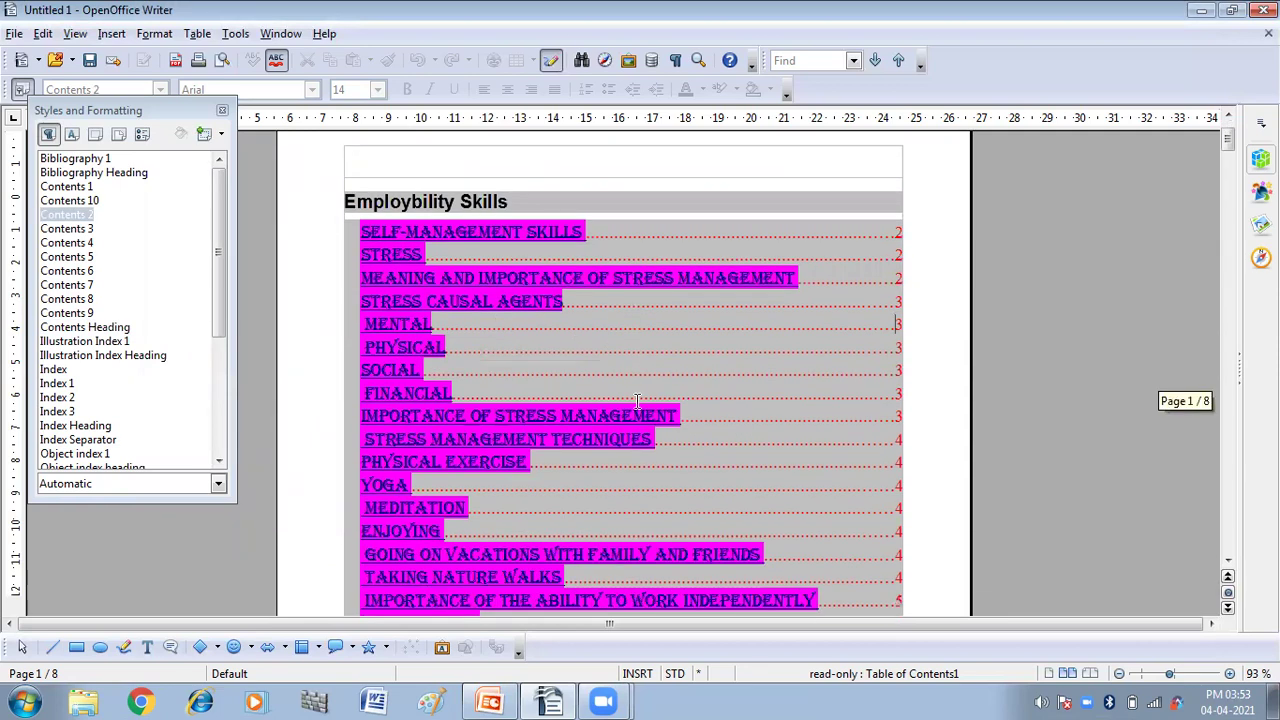
pyautogui.scroll(4, 630, 401)
pyautogui.scroll(-2, 637, 401)
pyautogui.rightClick(455, 330)
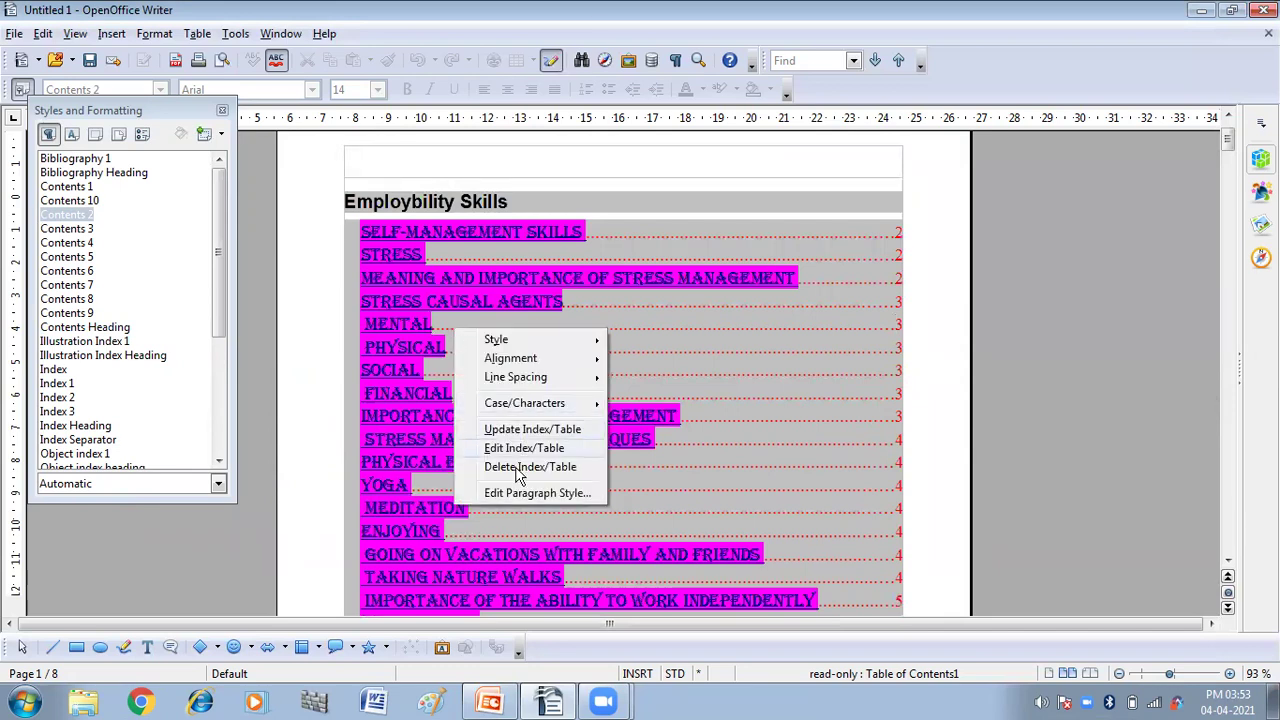
pyautogui.click(490, 448)
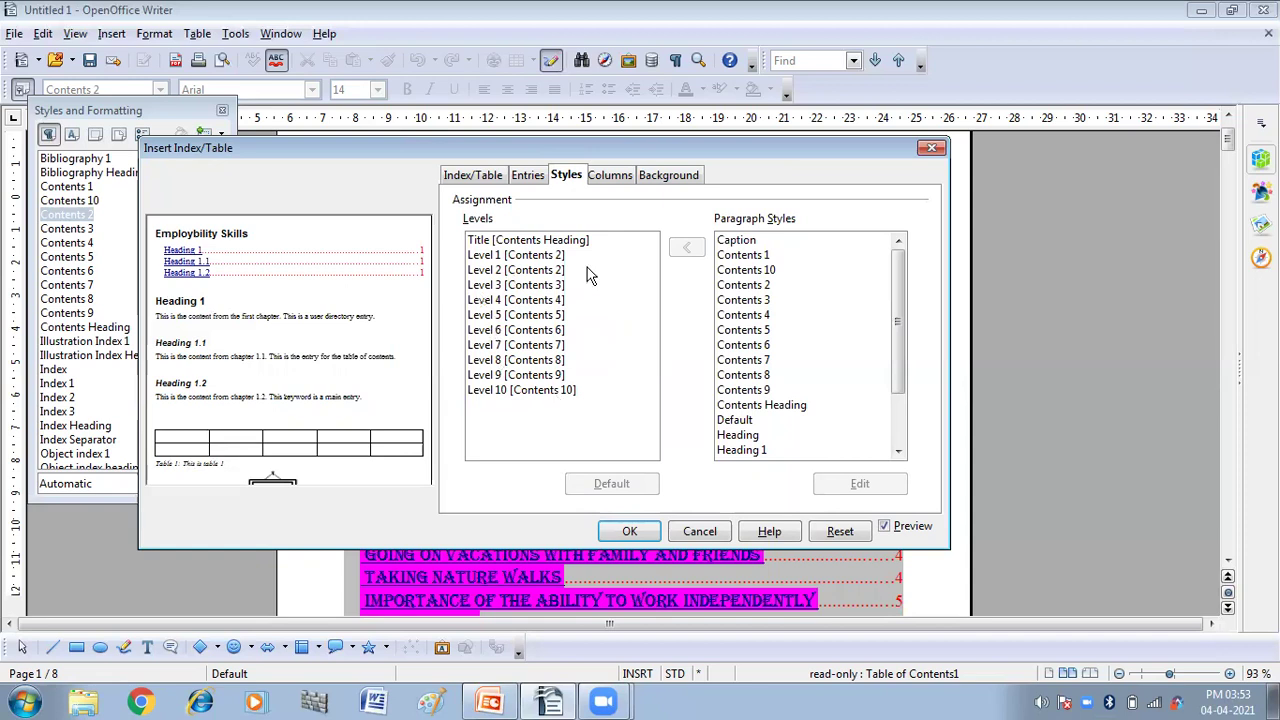
pyautogui.click(617, 178)
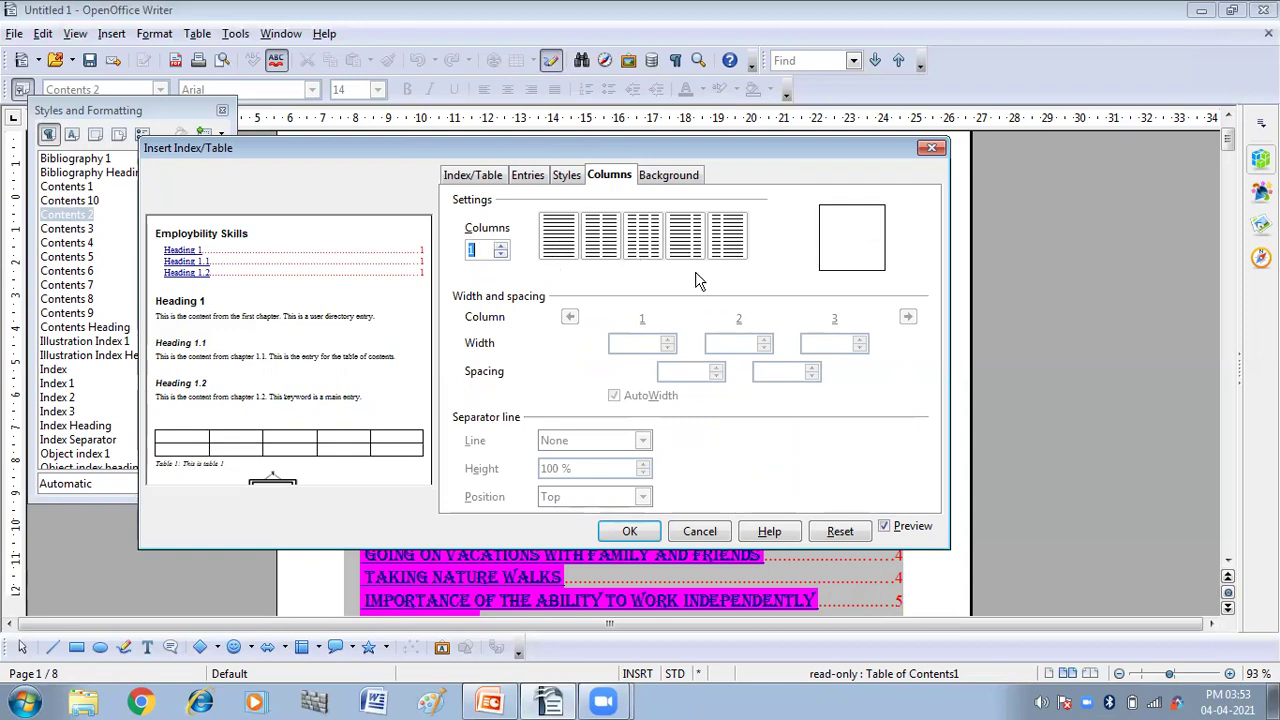
pyautogui.click(603, 240)
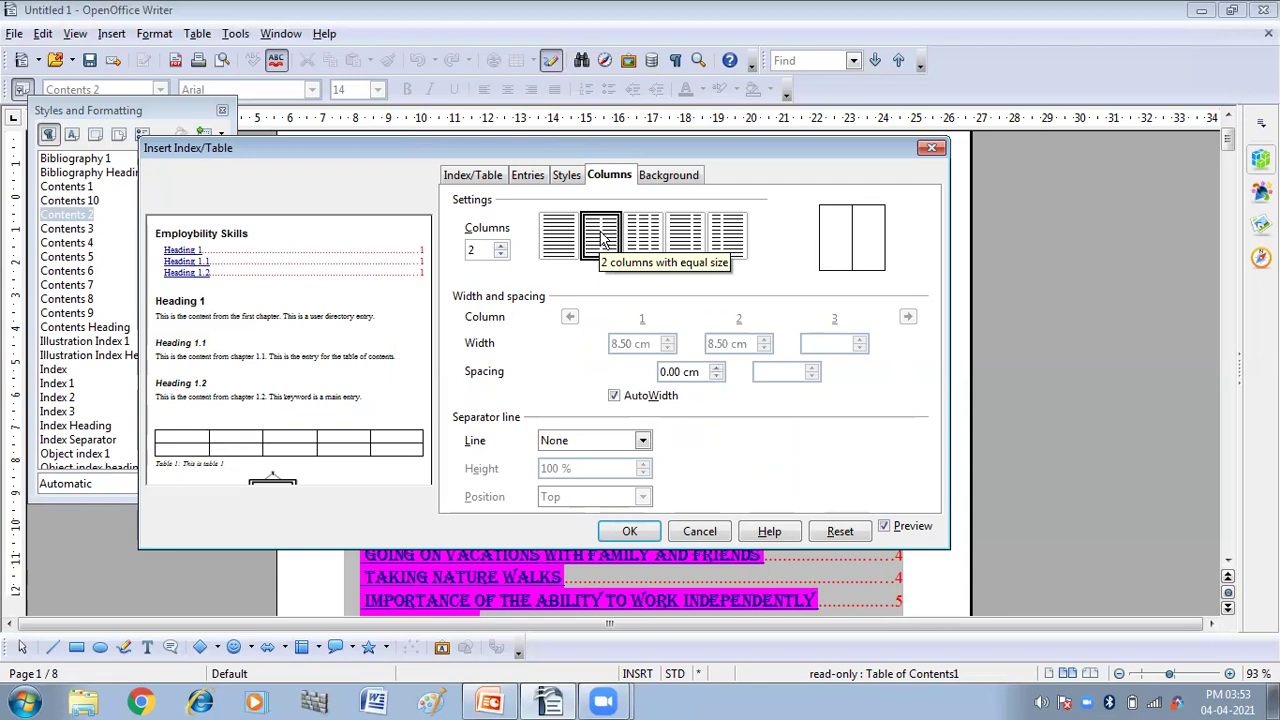
pyautogui.click(619, 530)
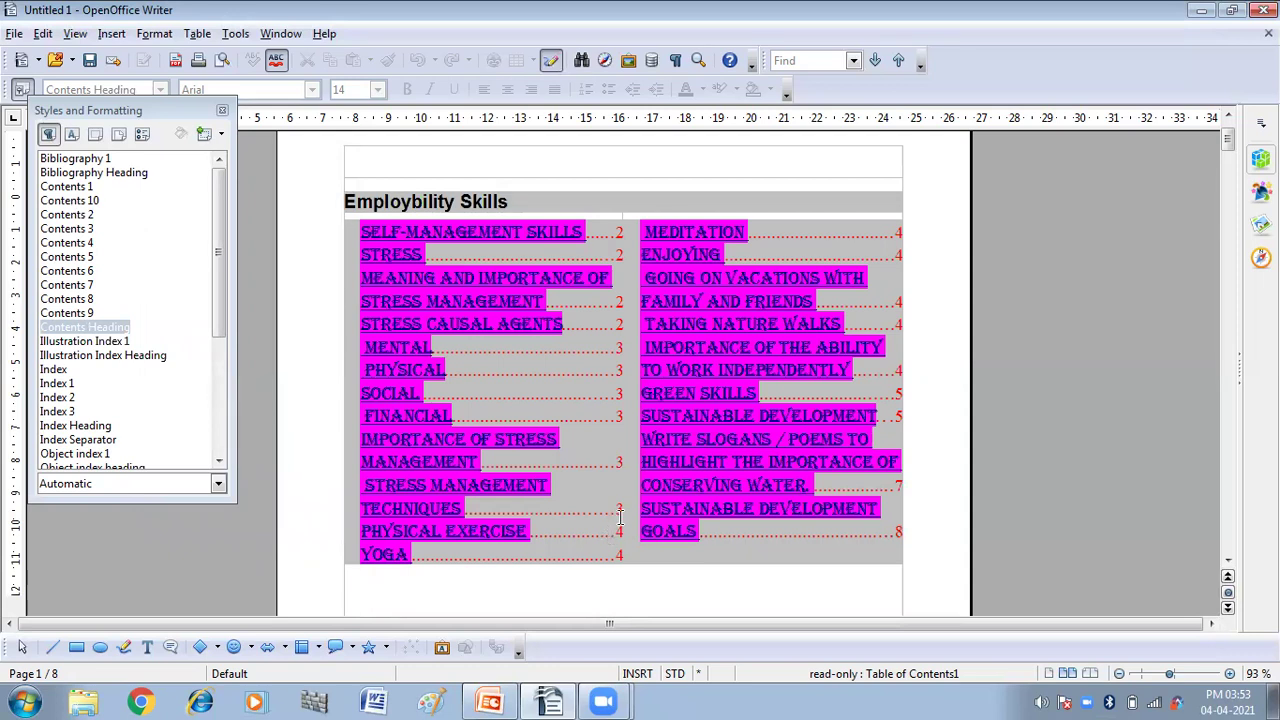
# Reopen the table of contents settings, change the layout to 1 column, and apply it
pyautogui.rightClick(583, 315)
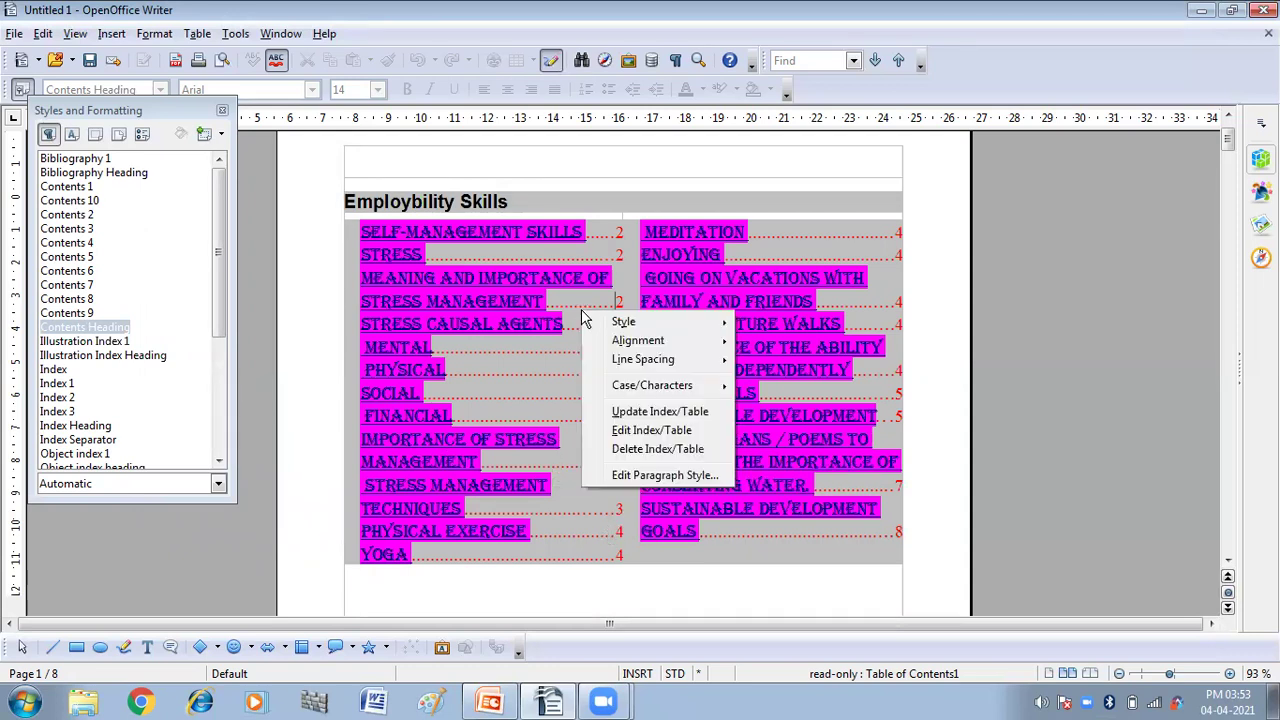
pyautogui.click(618, 440)
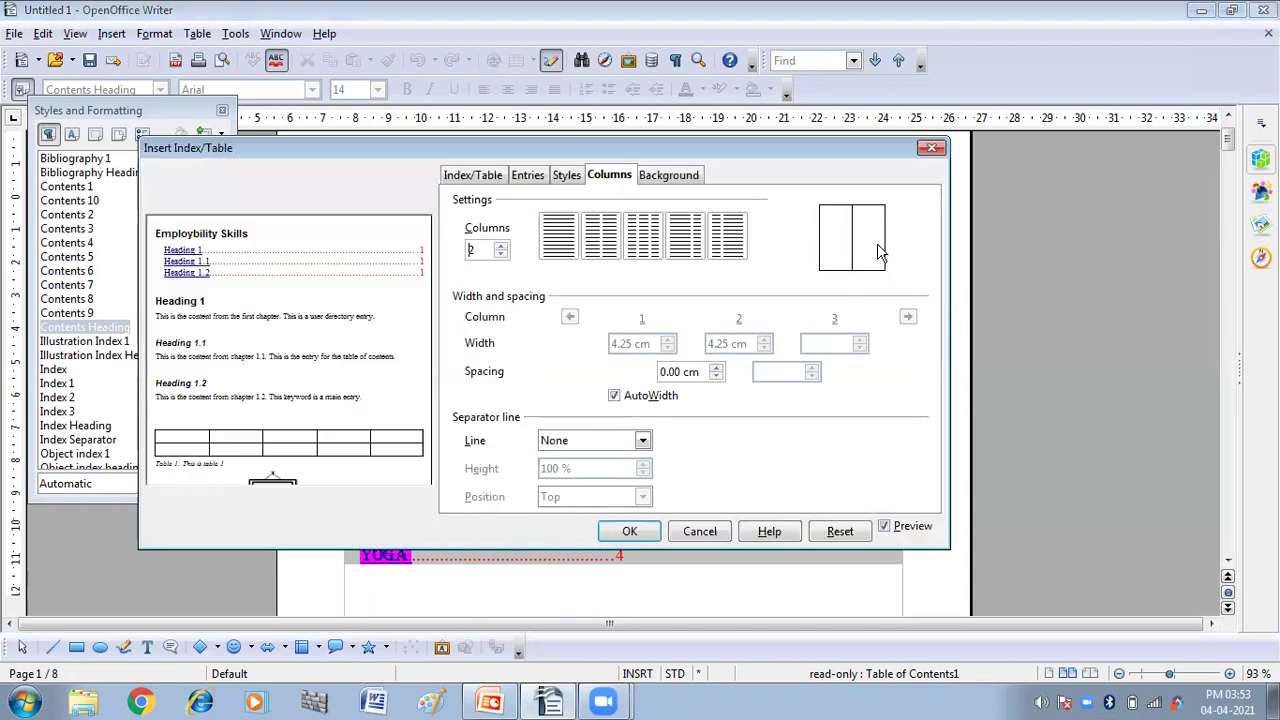
pyautogui.click(557, 250)
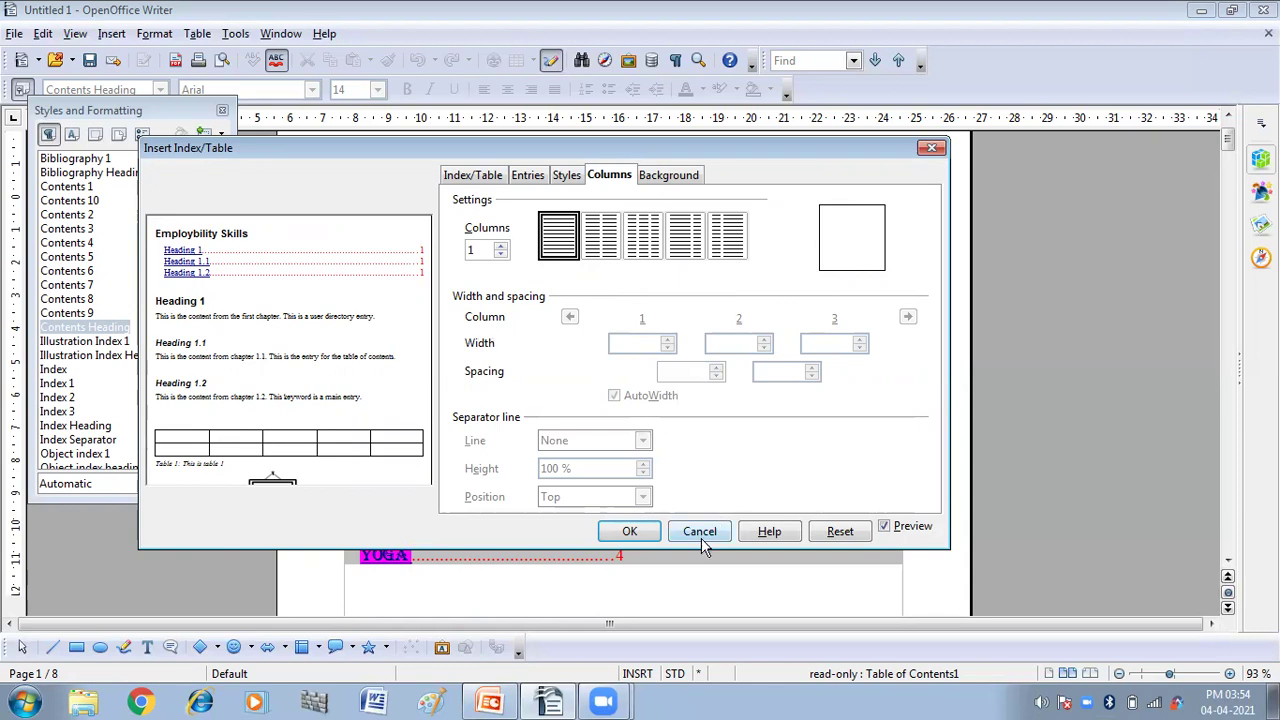
pyautogui.click(629, 531)
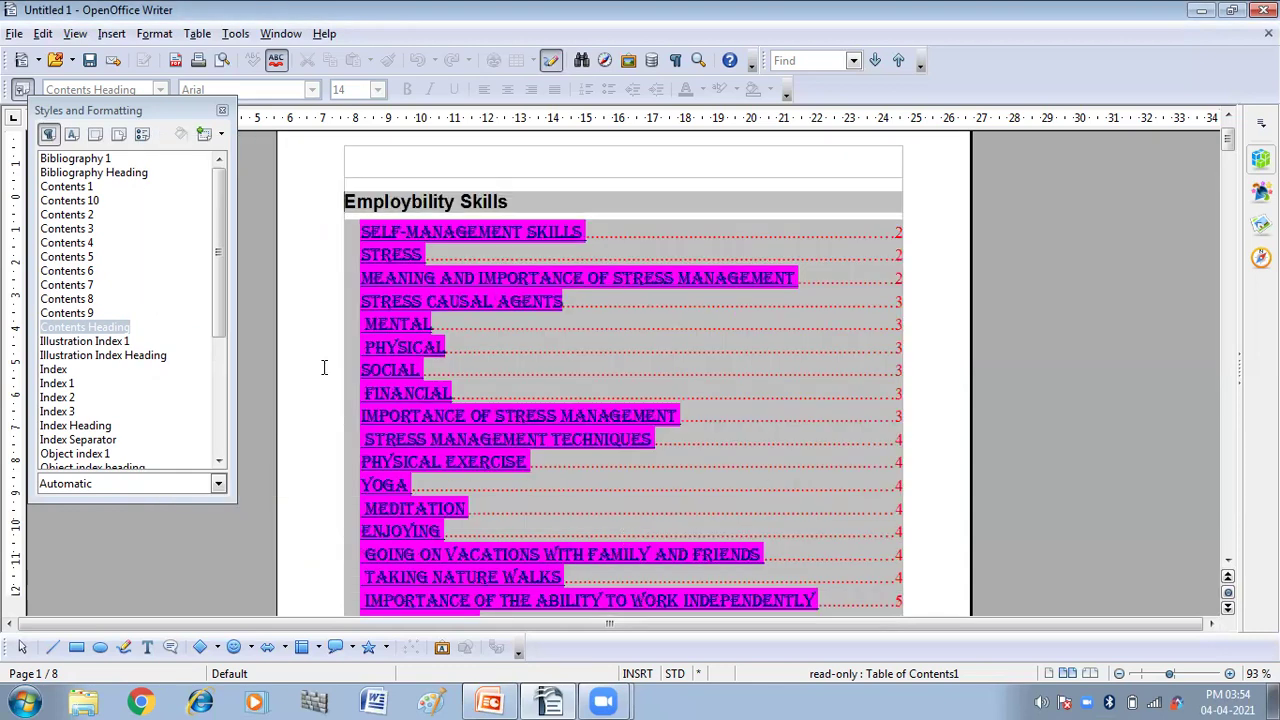
# Set the table of contents background color to Orange 1 and review the whole table on the page
pyautogui.rightClick(552, 345)
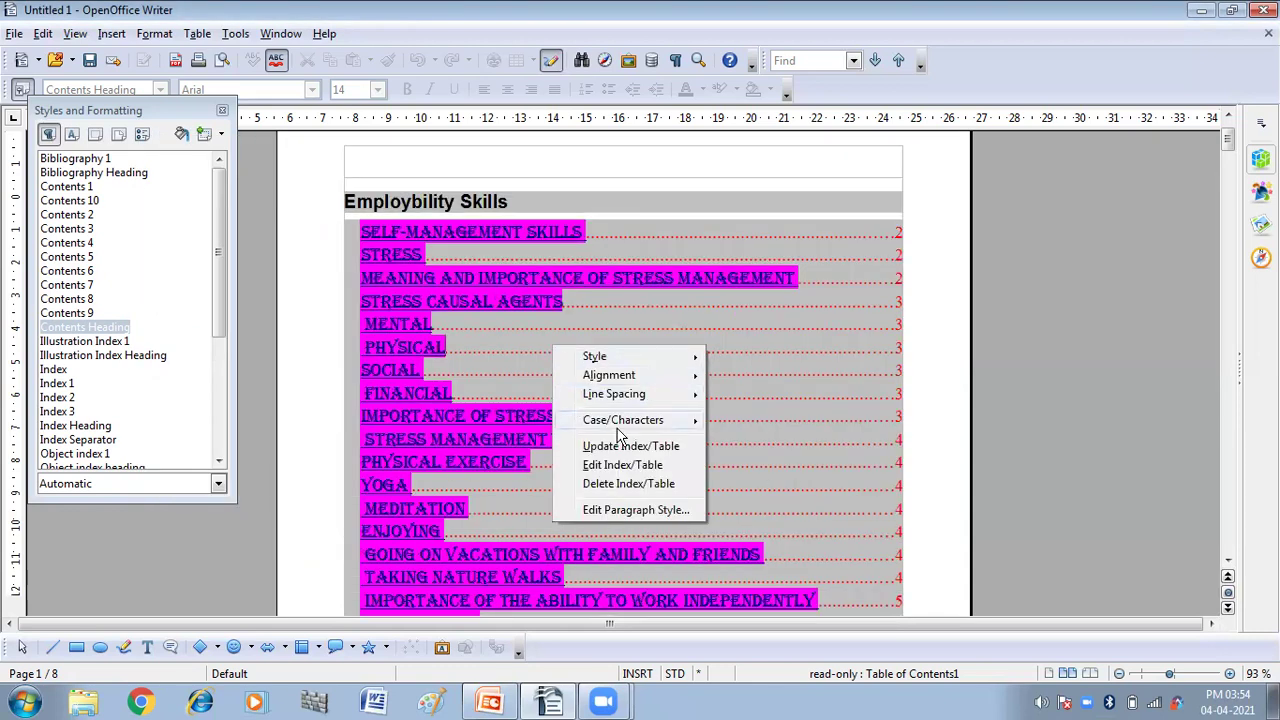
pyautogui.click(596, 467)
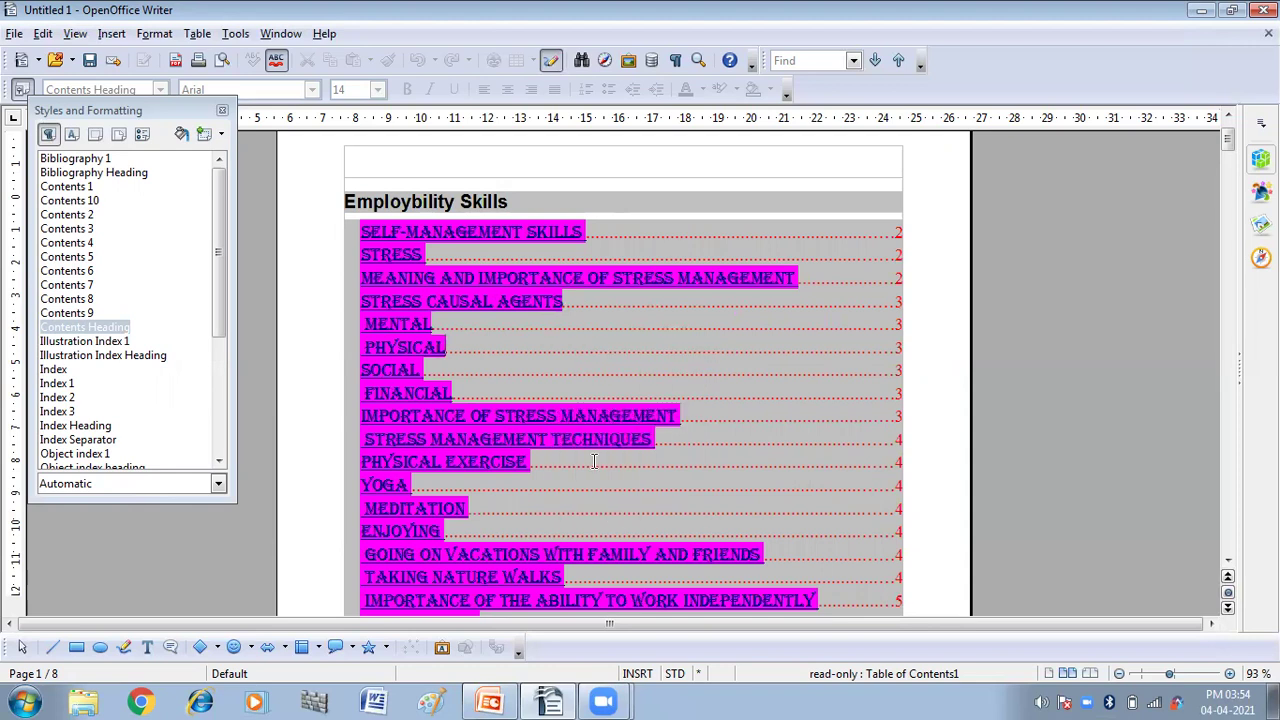
pyautogui.click(684, 176)
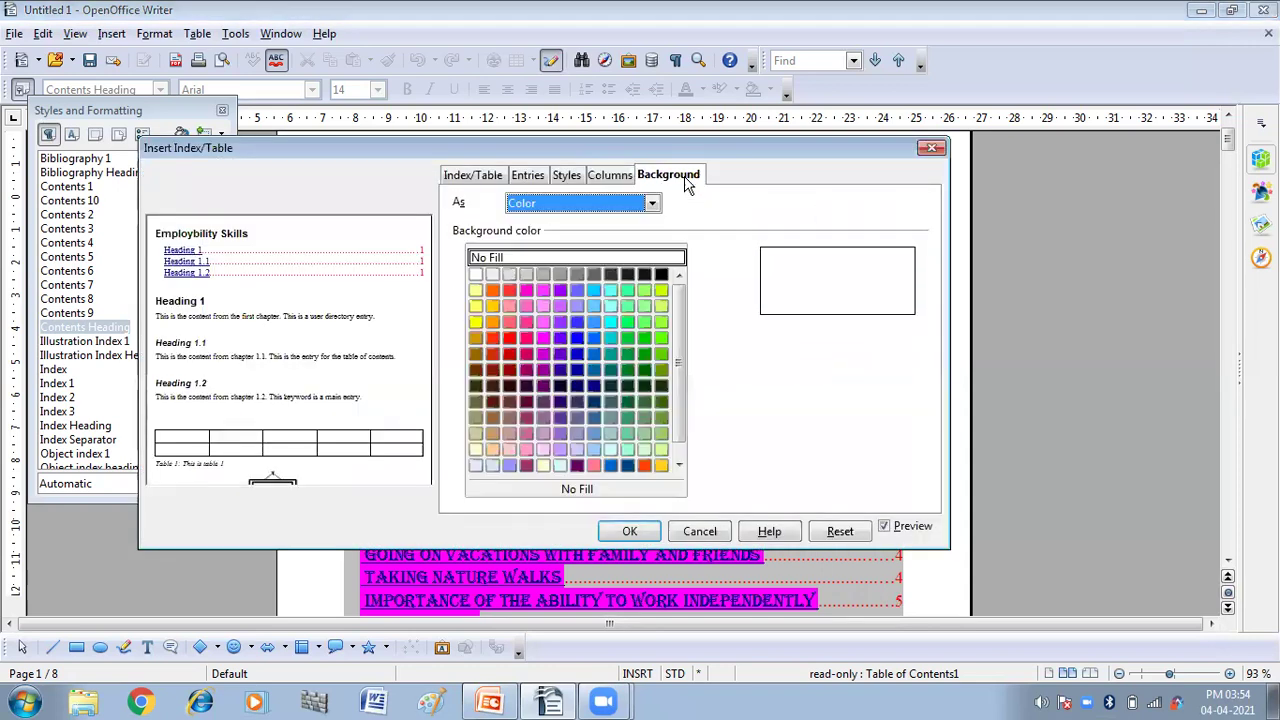
pyautogui.click(490, 309)
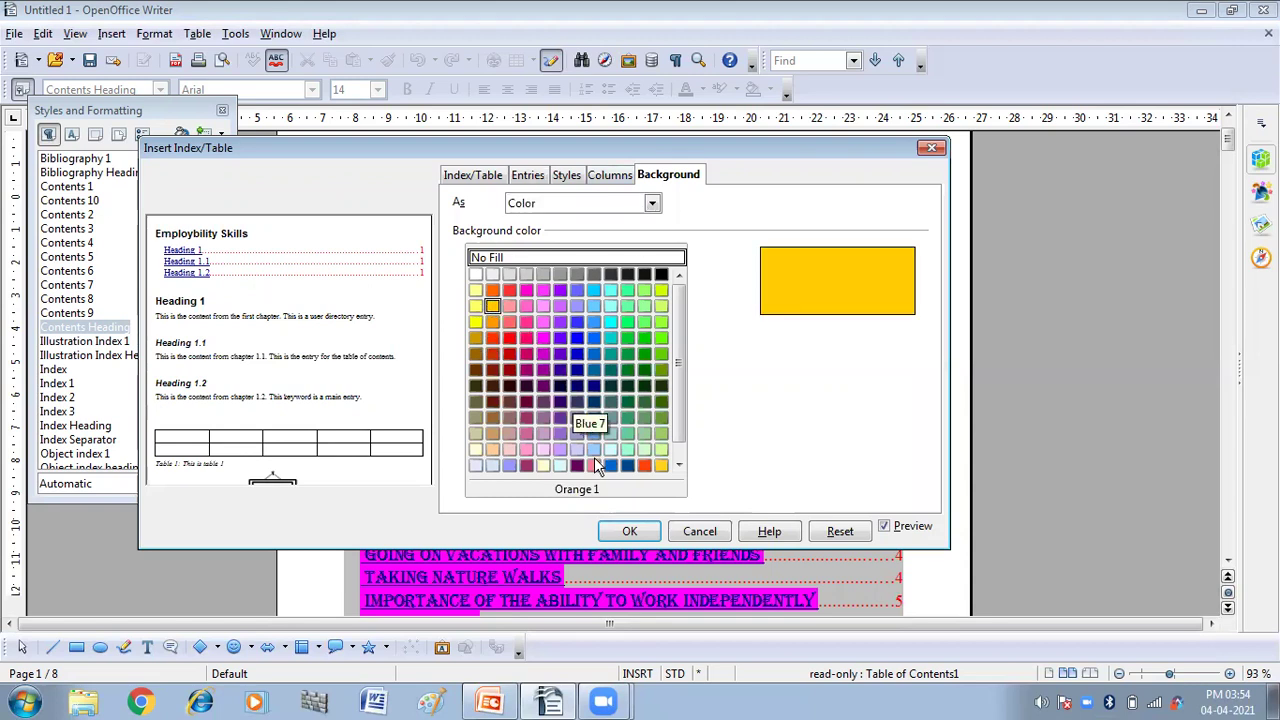
pyautogui.click(629, 531)
pyautogui.scroll(-5, 639, 313)
pyautogui.scroll(5, 618, 309)
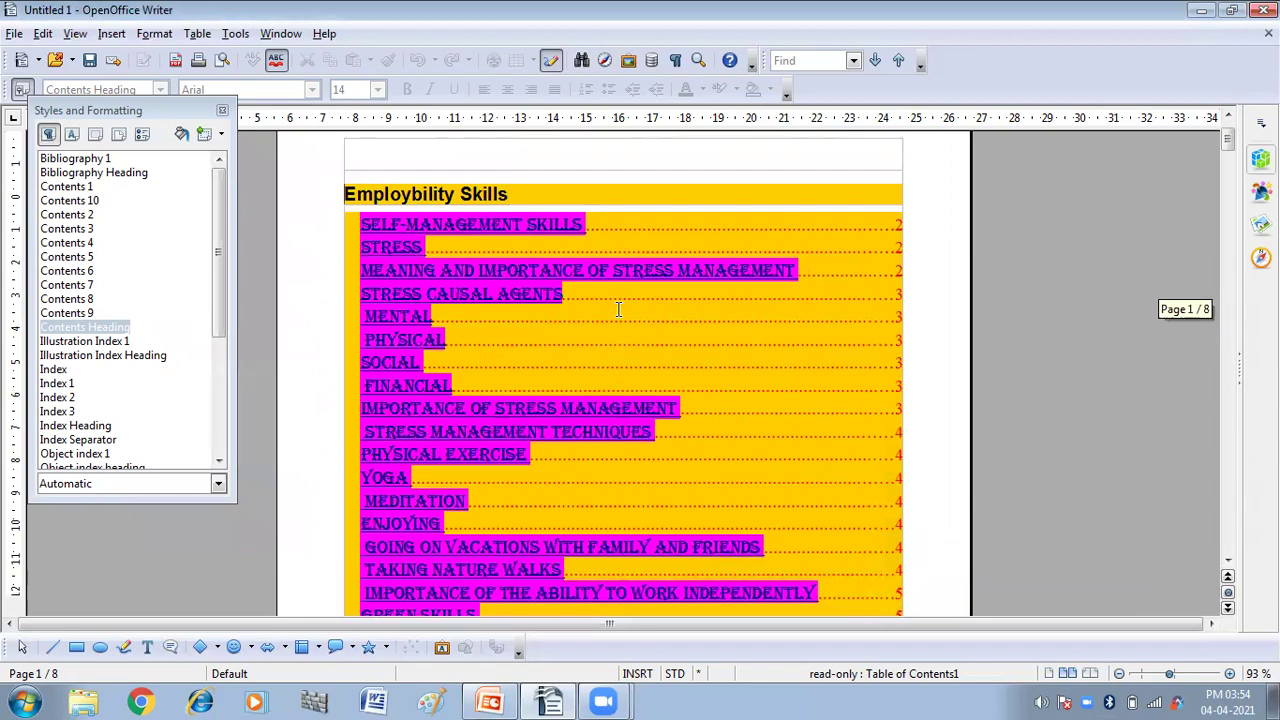
pyautogui.scroll(-15, 583, 298)
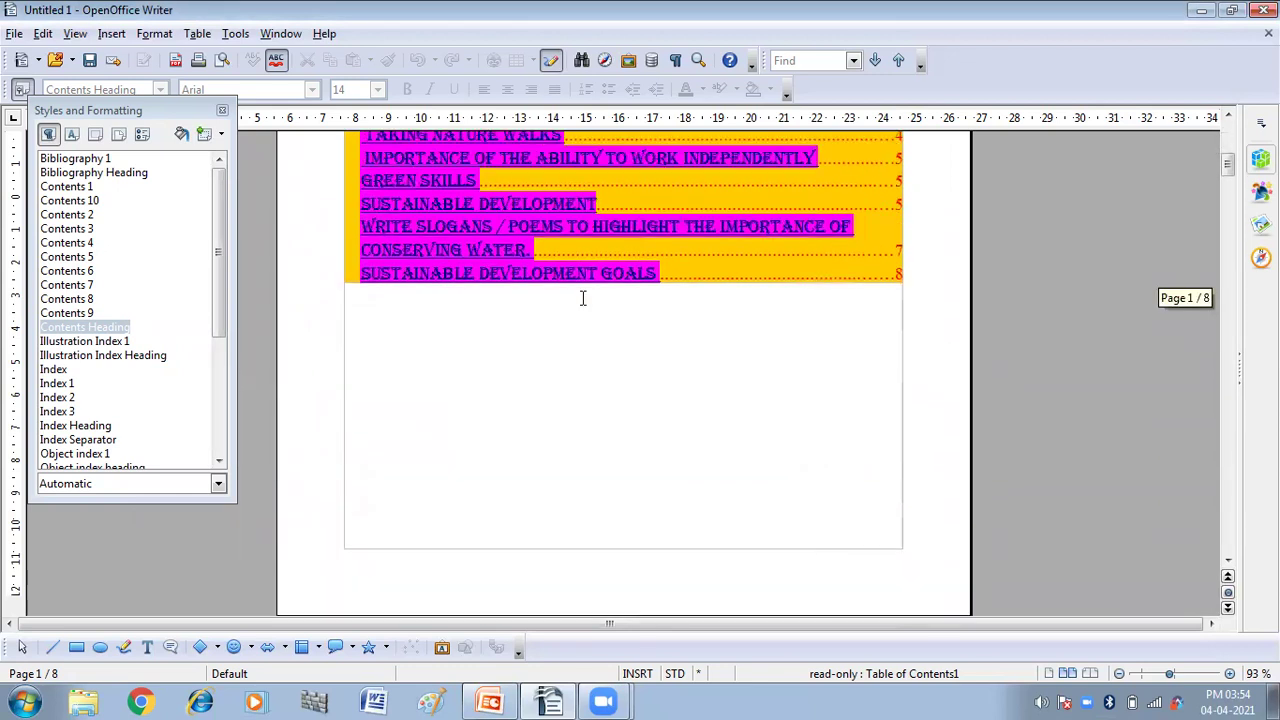
pyautogui.scroll(15, 583, 298)
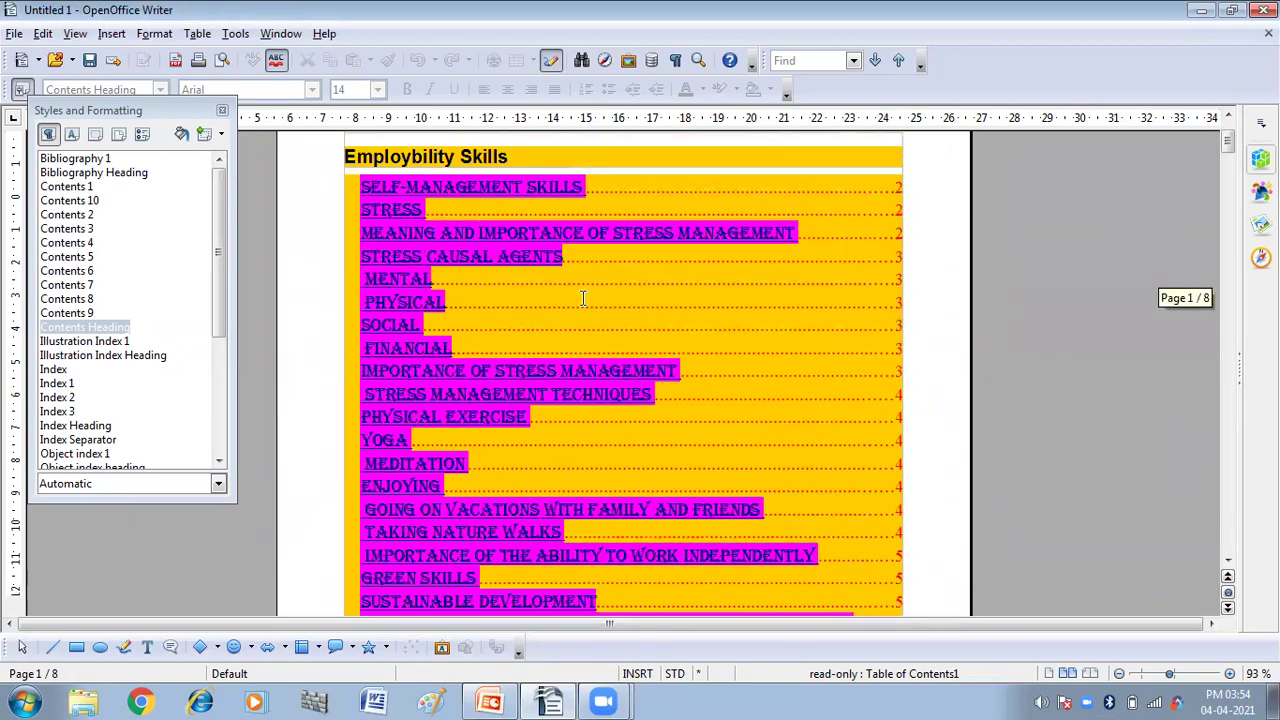
# Switch the table of contents background to a graphic and load the Jellyfish image from the Sample Pictures folder
pyautogui.rightClick(583, 300)
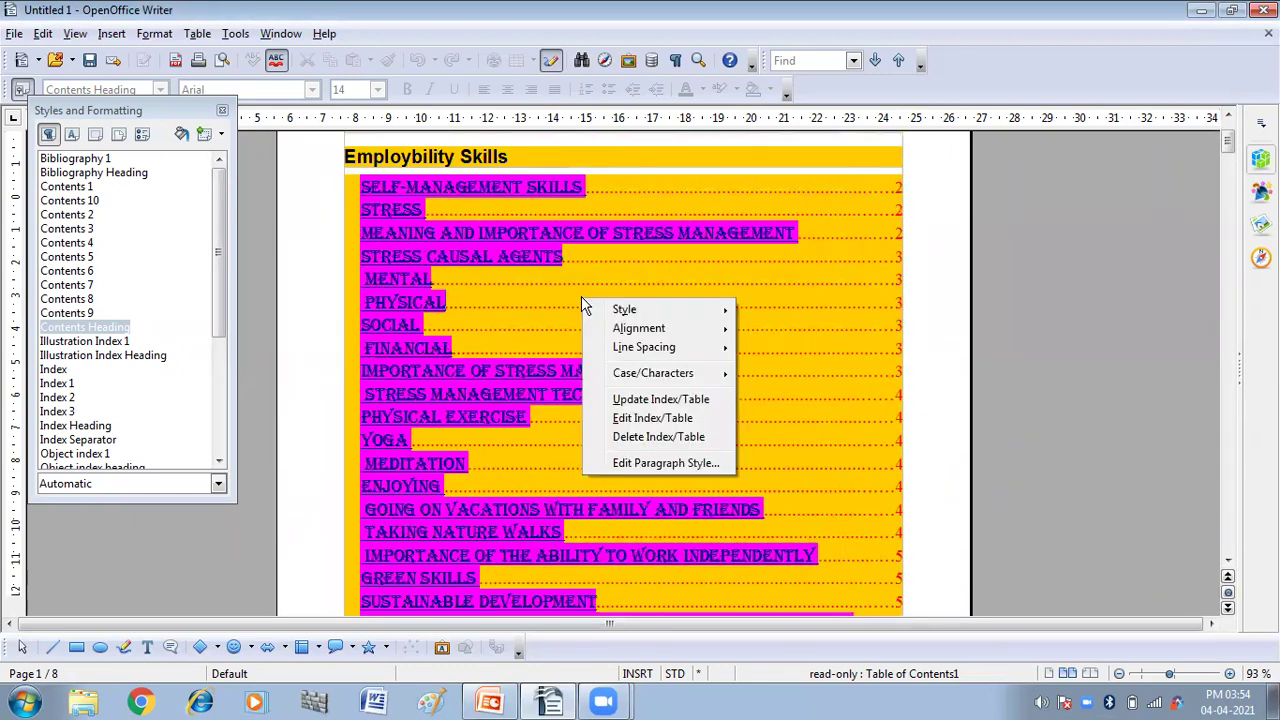
pyautogui.click(635, 420)
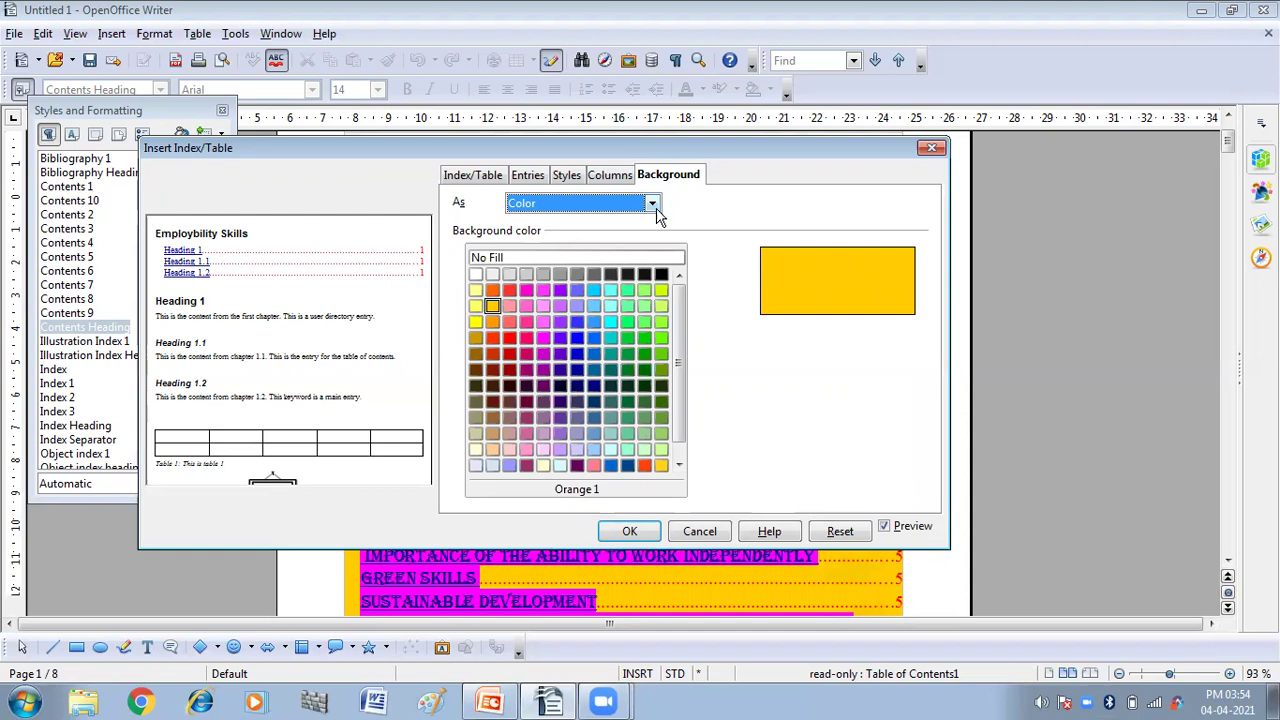
pyautogui.click(655, 208)
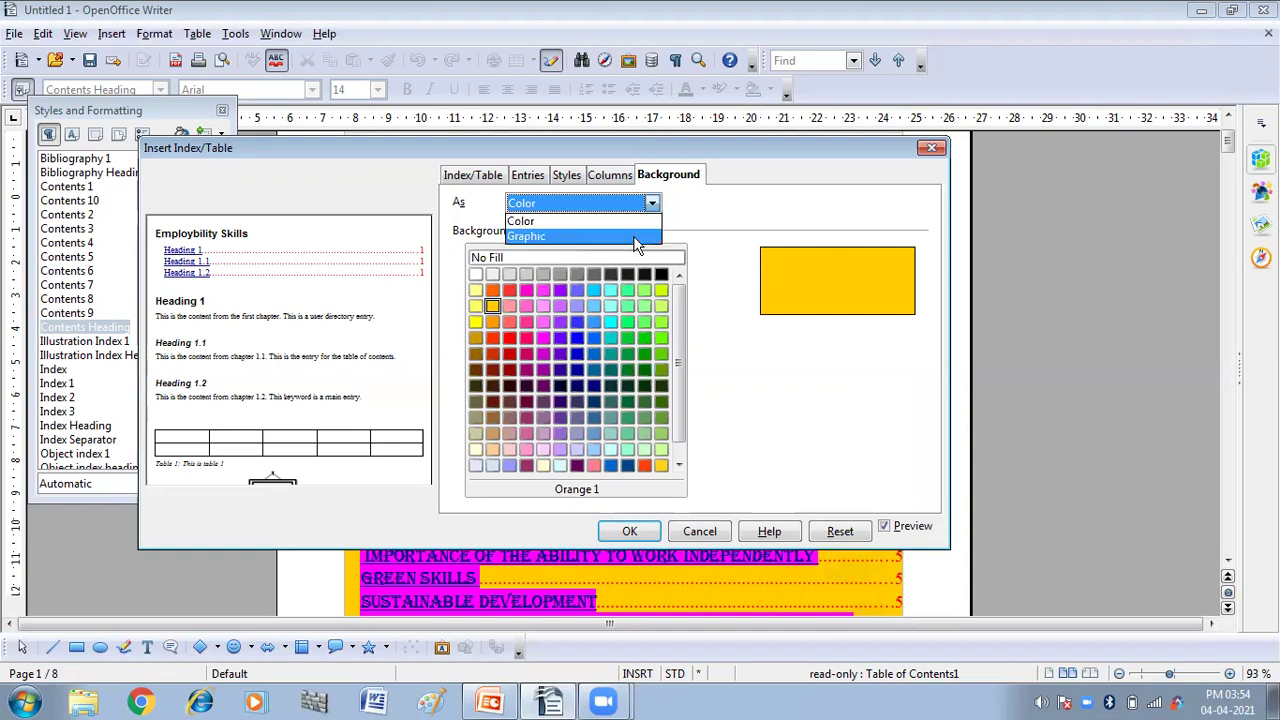
pyautogui.click(637, 238)
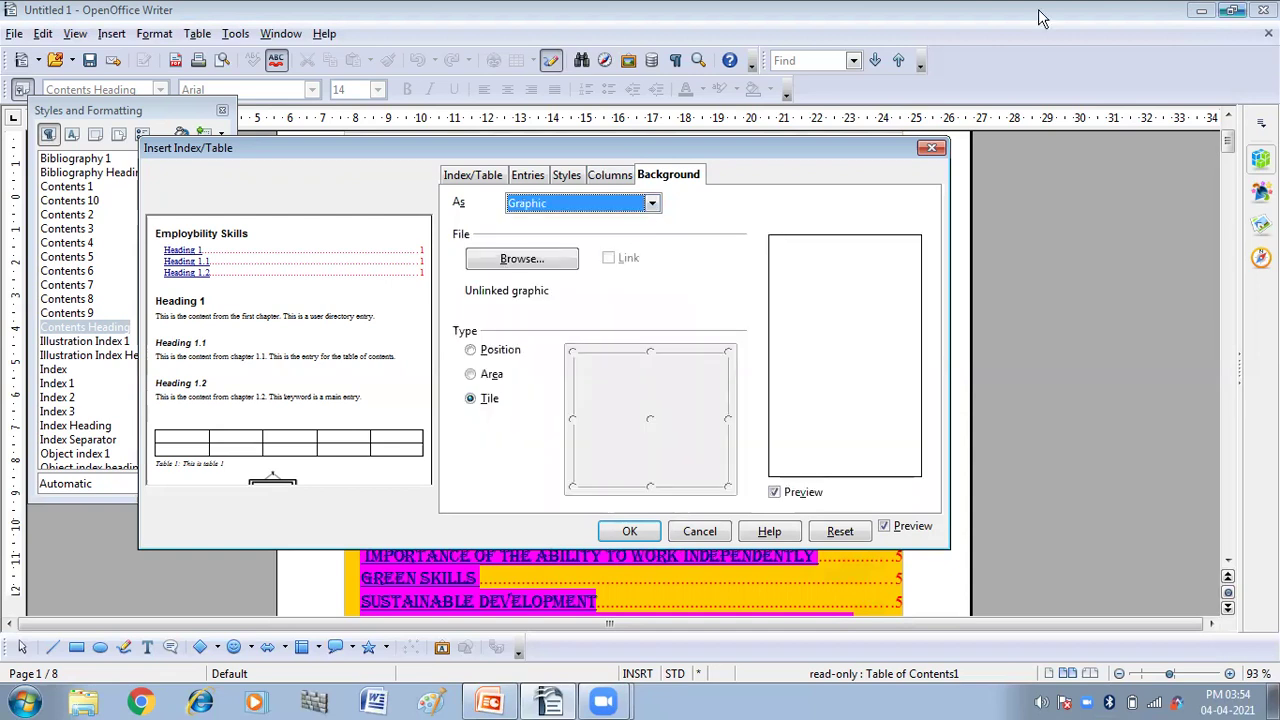
pyautogui.click(510, 262)
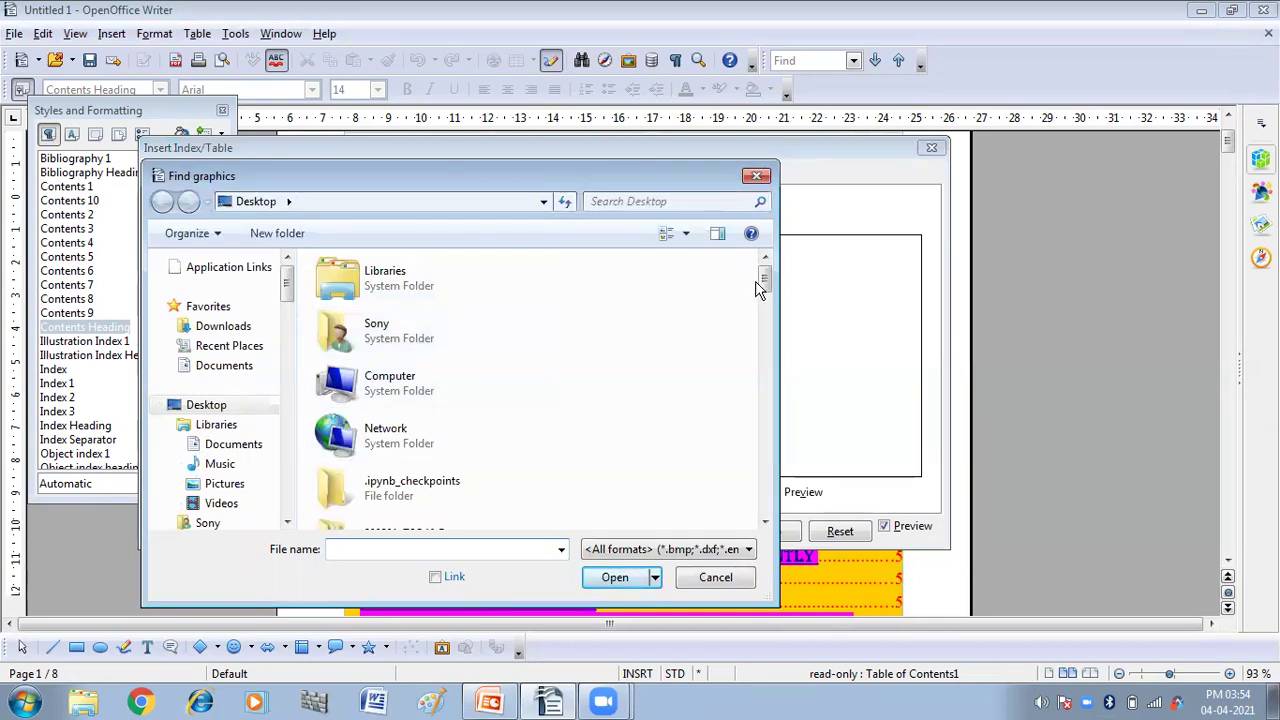
pyautogui.moveTo(766, 280); pyautogui.dragTo(765, 440)
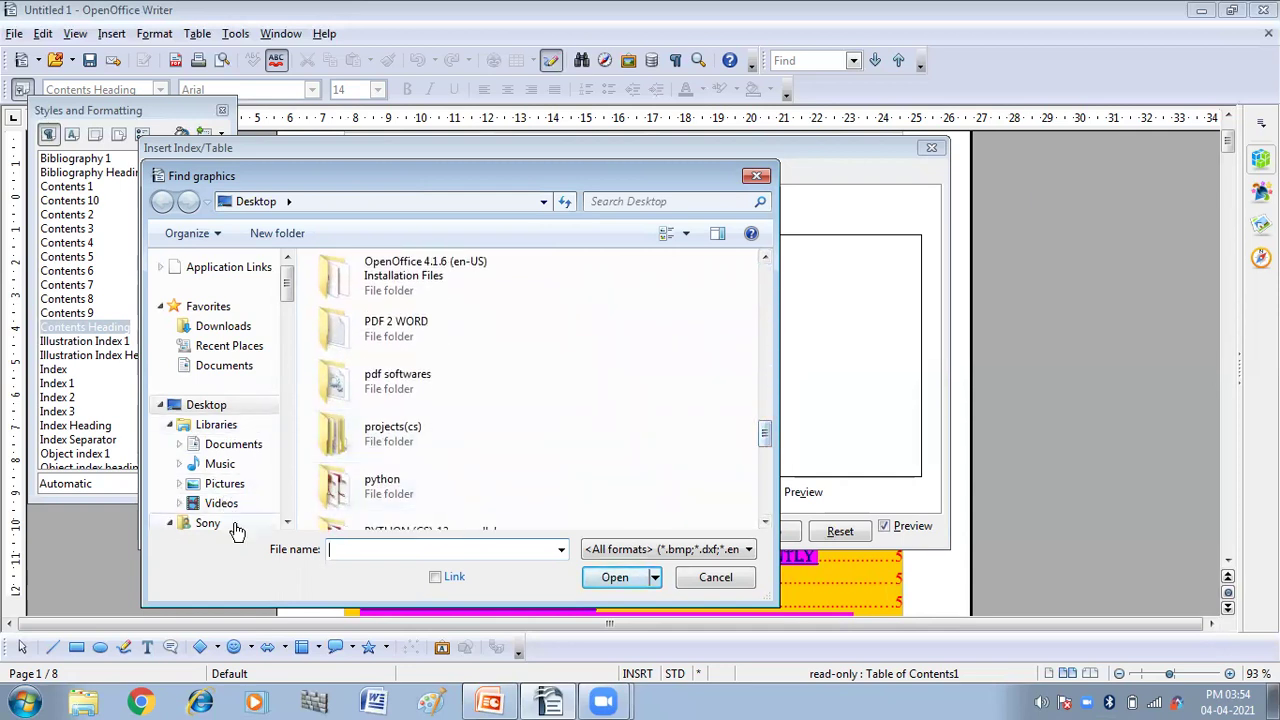
pyautogui.click(212, 485)
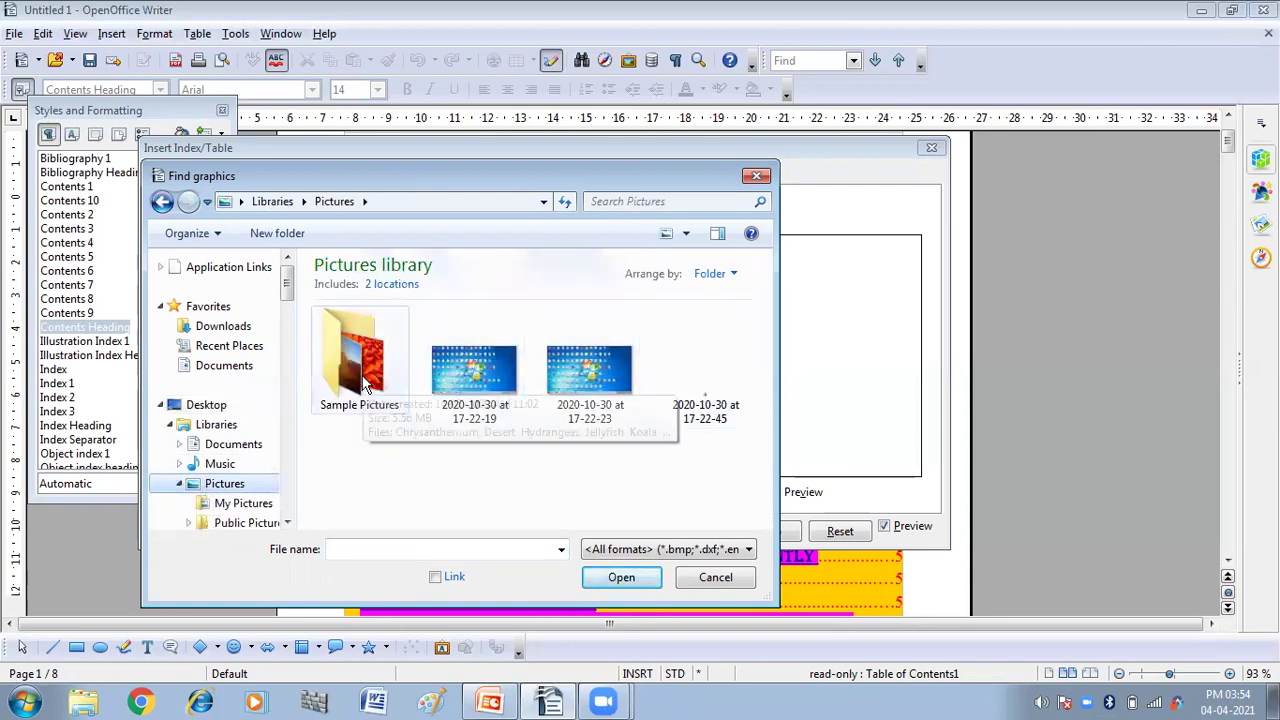
pyautogui.doubleClick(360, 385)
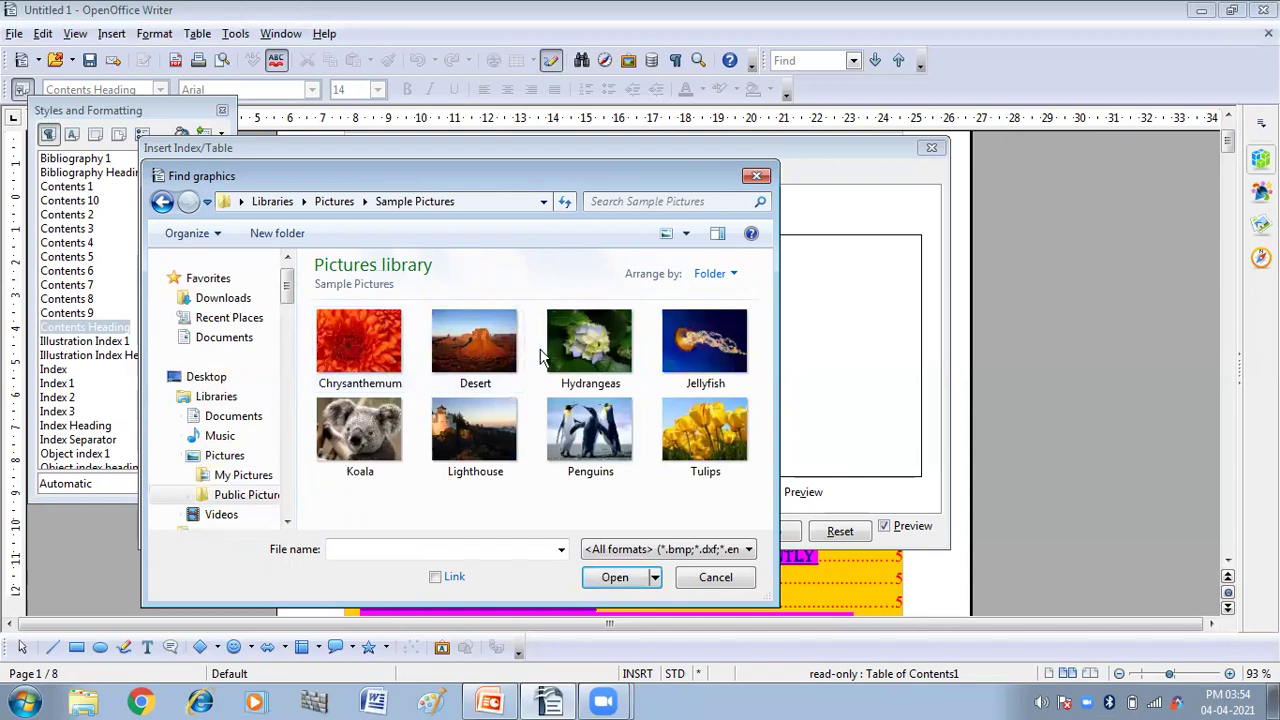
pyautogui.doubleClick(682, 350)
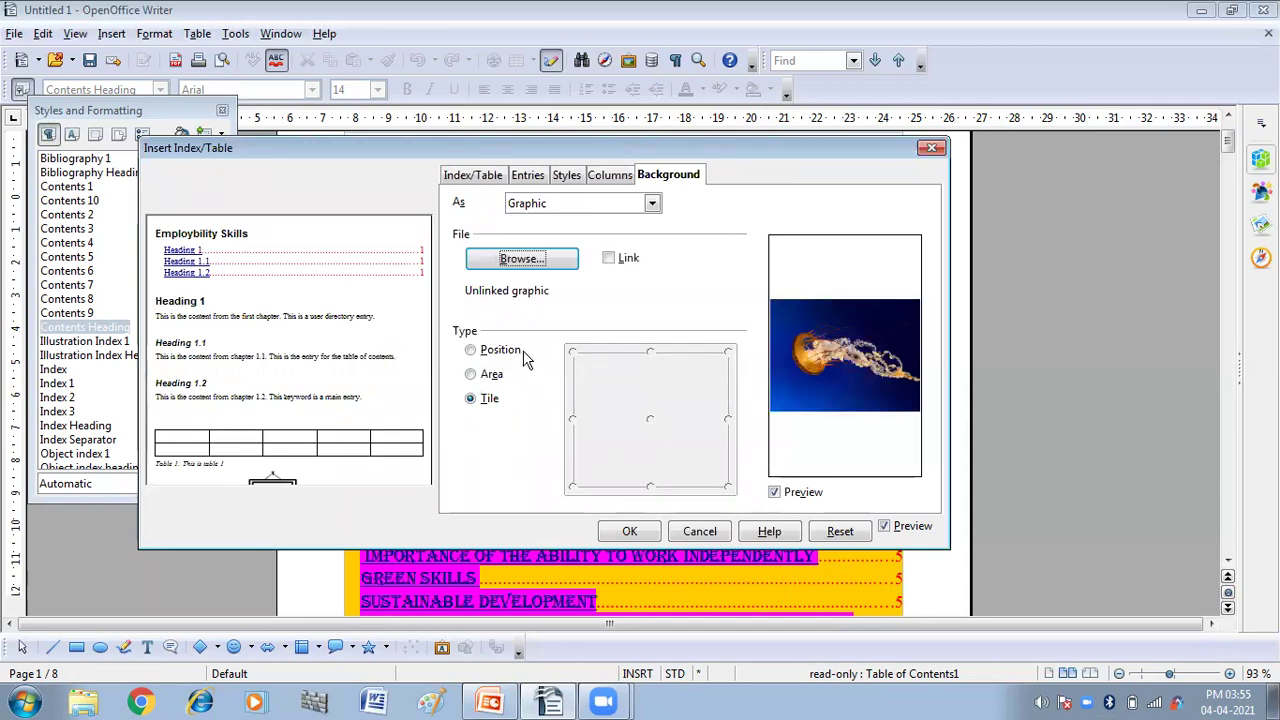
# Compare the graphic placement types, choose Position with the centre anchor, and apply the Jellyfish background to the table of contents
pyautogui.click(470, 350)
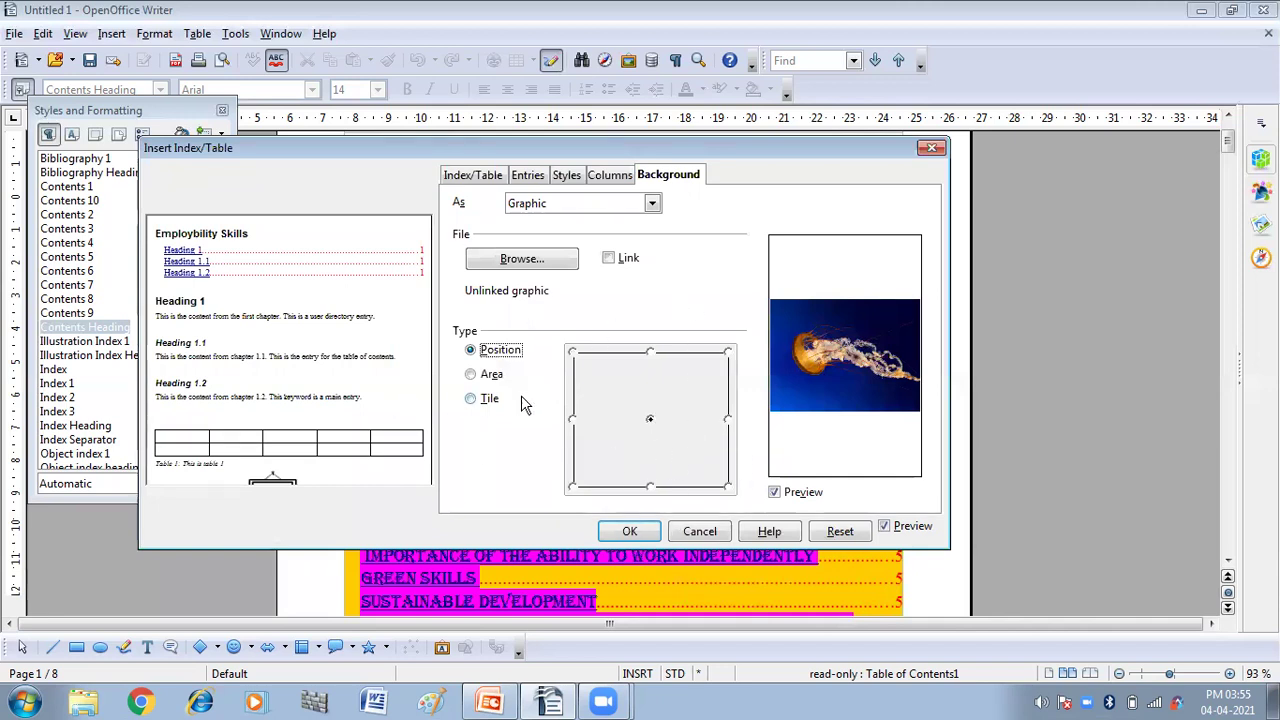
pyautogui.click(471, 376)
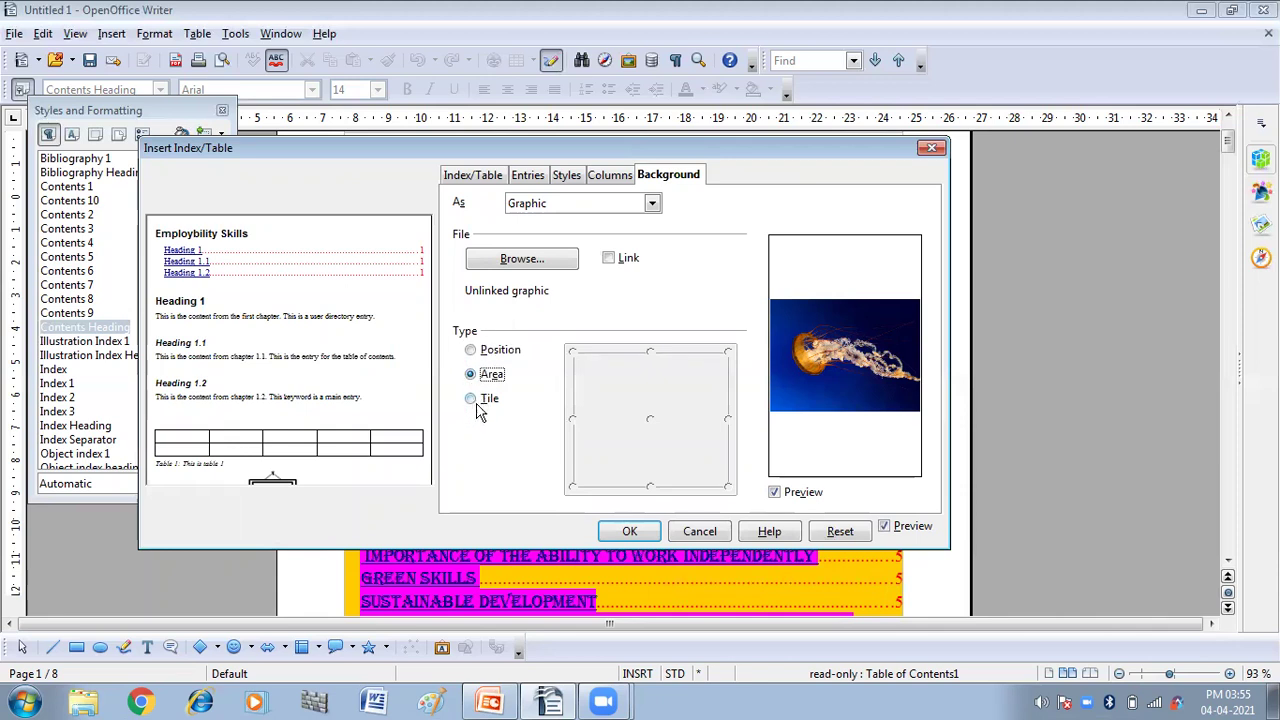
pyautogui.click(472, 397)
pyautogui.click(470, 351)
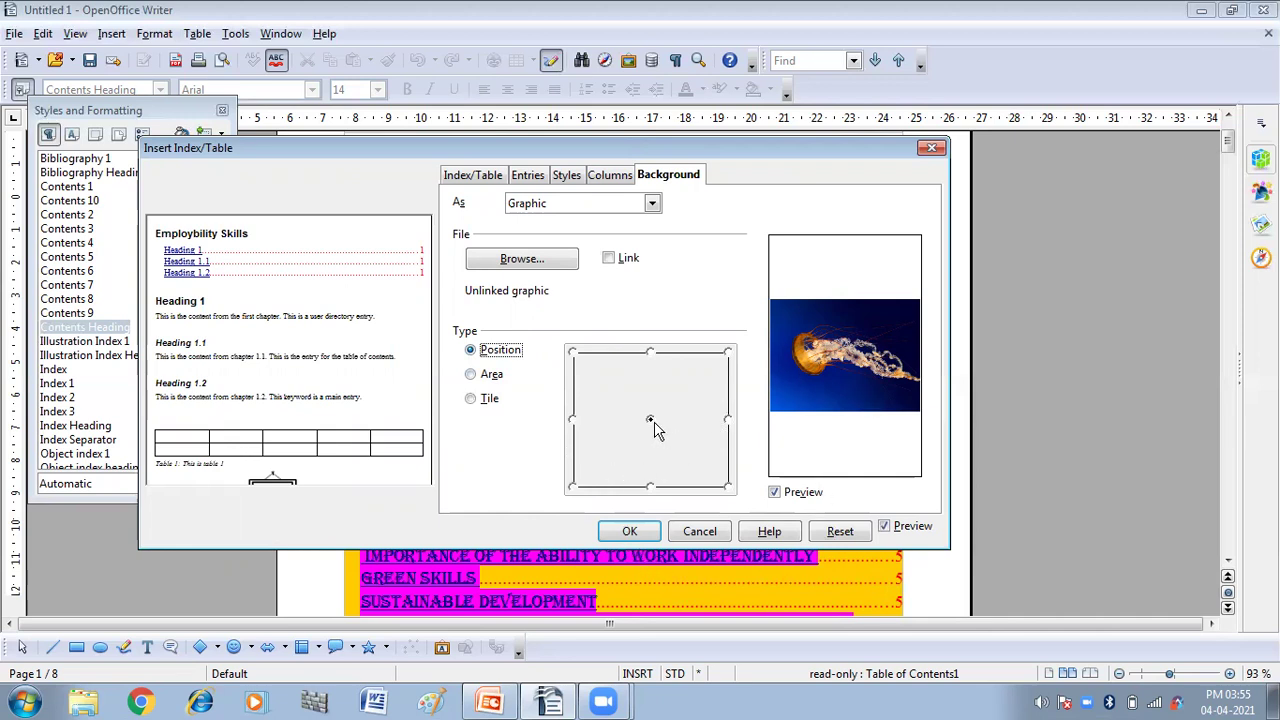
pyautogui.click(628, 531)
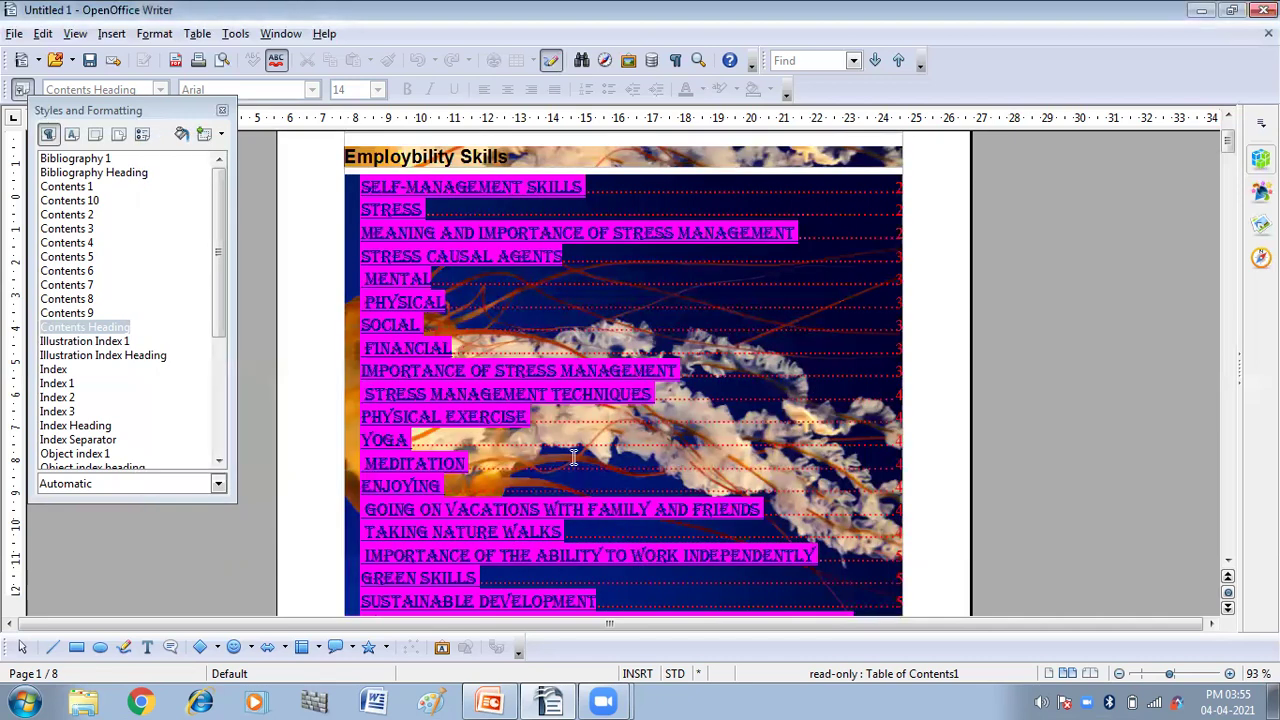
pyautogui.scroll(-5, 630, 385)
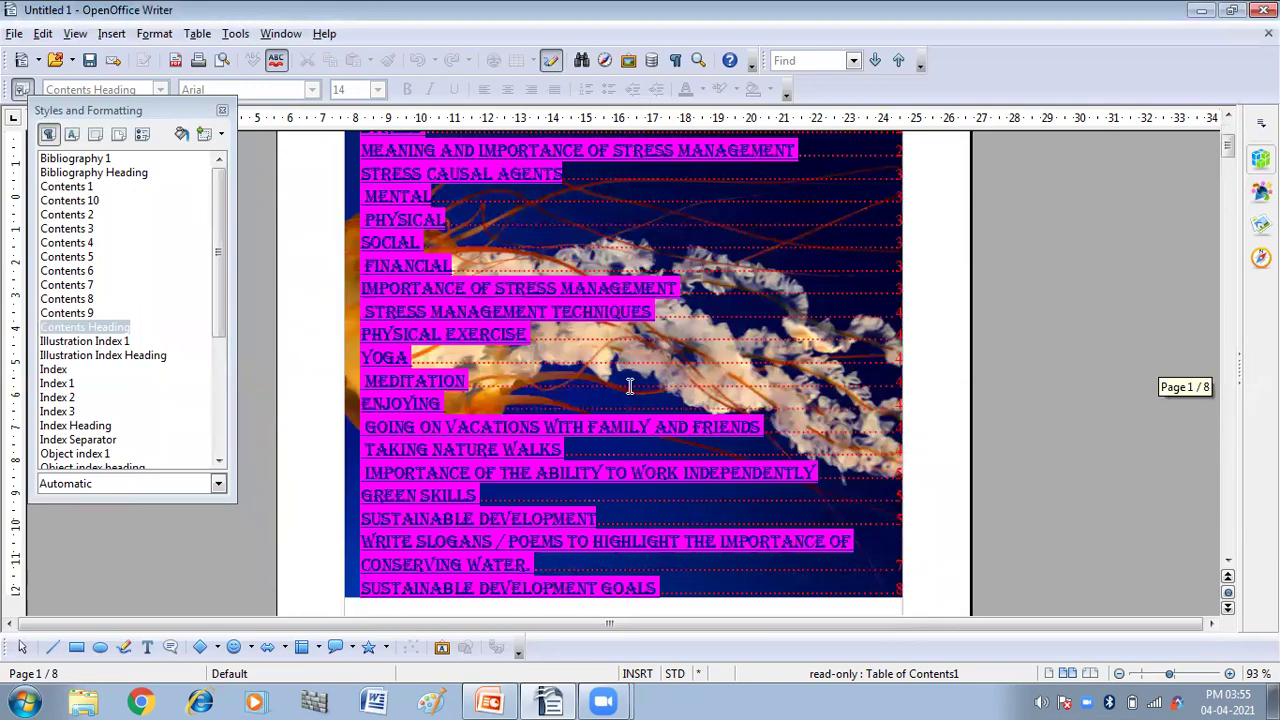
pyautogui.scroll(3, 630, 385)
pyautogui.scroll(3, 630, 385)
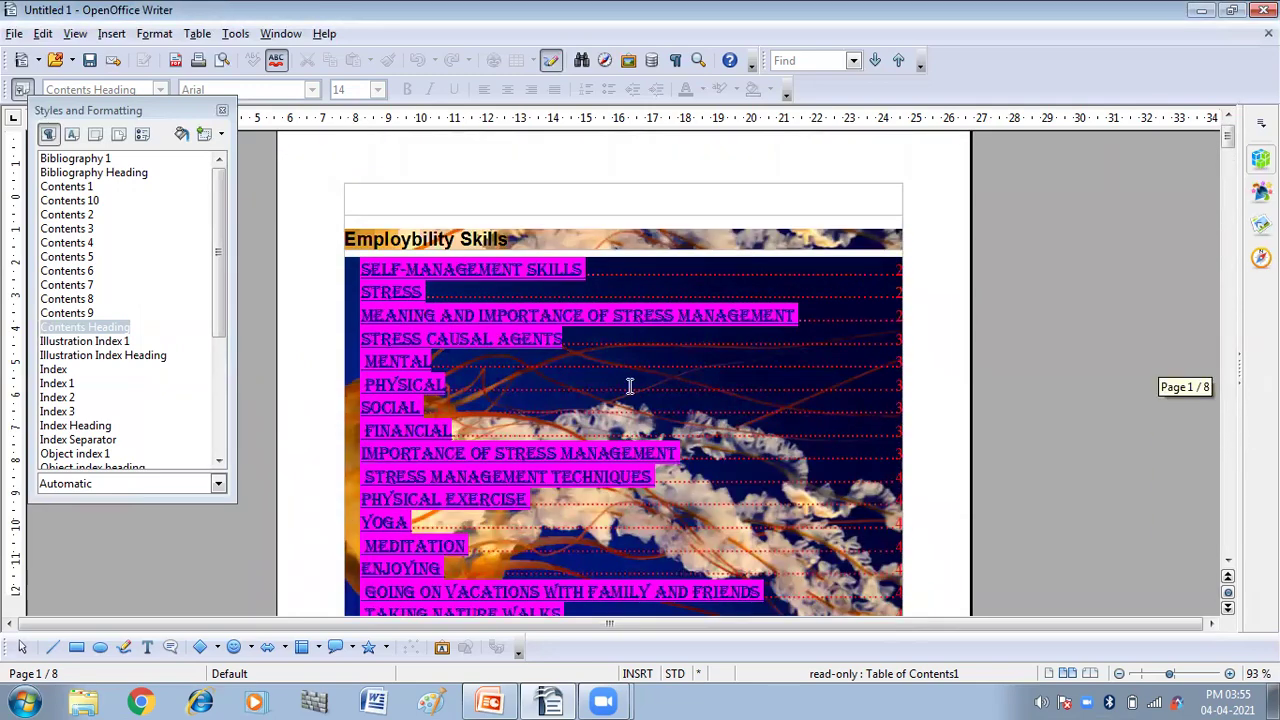
pyautogui.scroll(-4, 630, 385)
pyautogui.scroll(5, 630, 385)
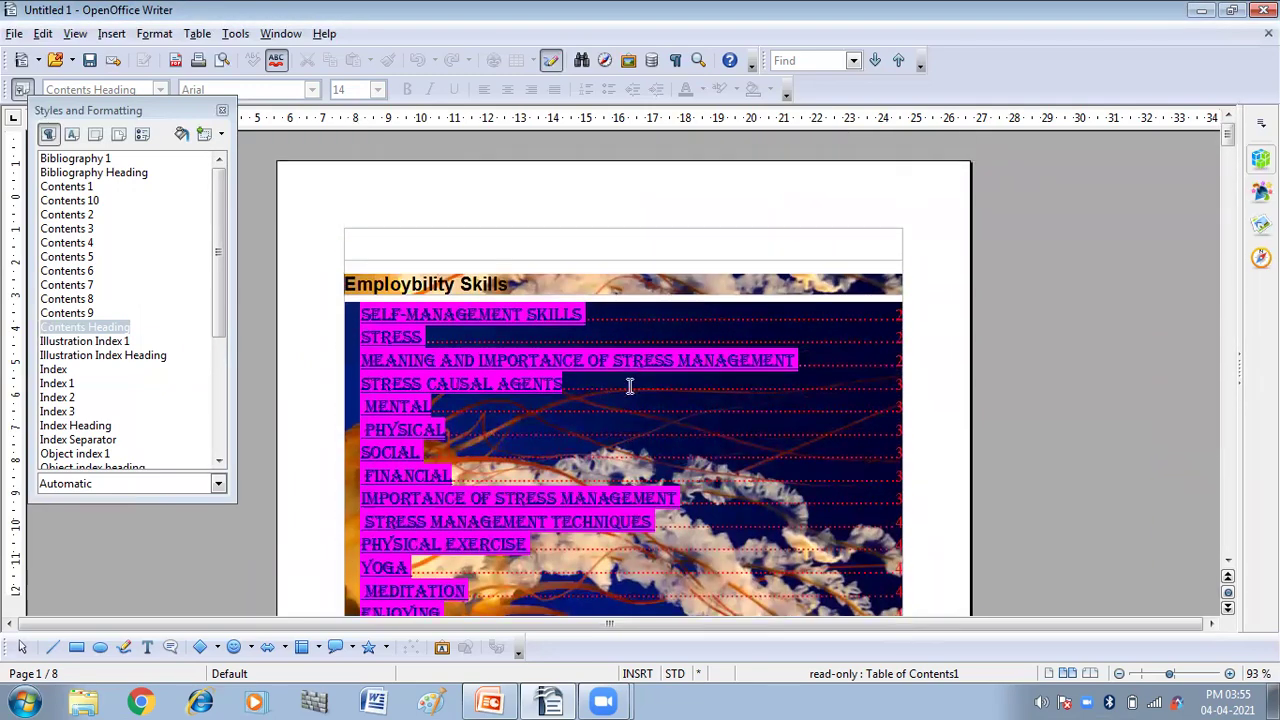
pyautogui.scroll(-3, 630, 385)
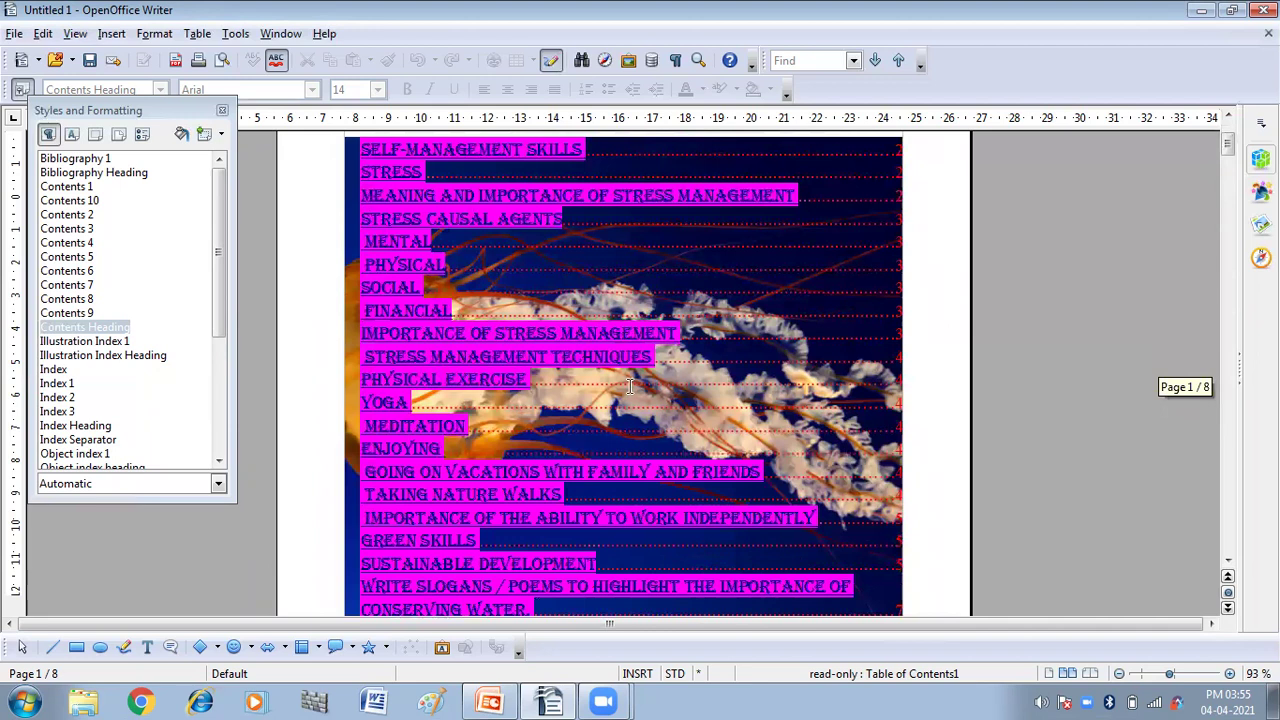
# Switch the table of contents background back to Color with No Fill, apply it, and review the table
pyautogui.rightClick(697, 289)
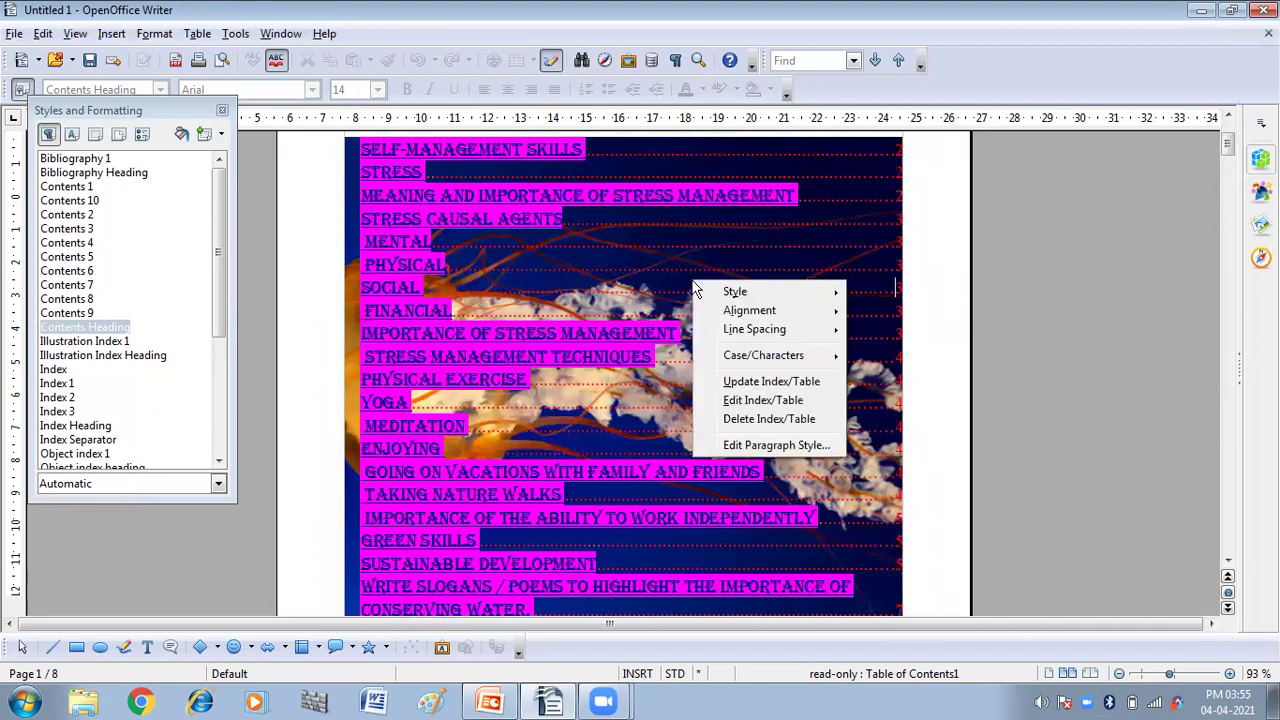
pyautogui.click(727, 403)
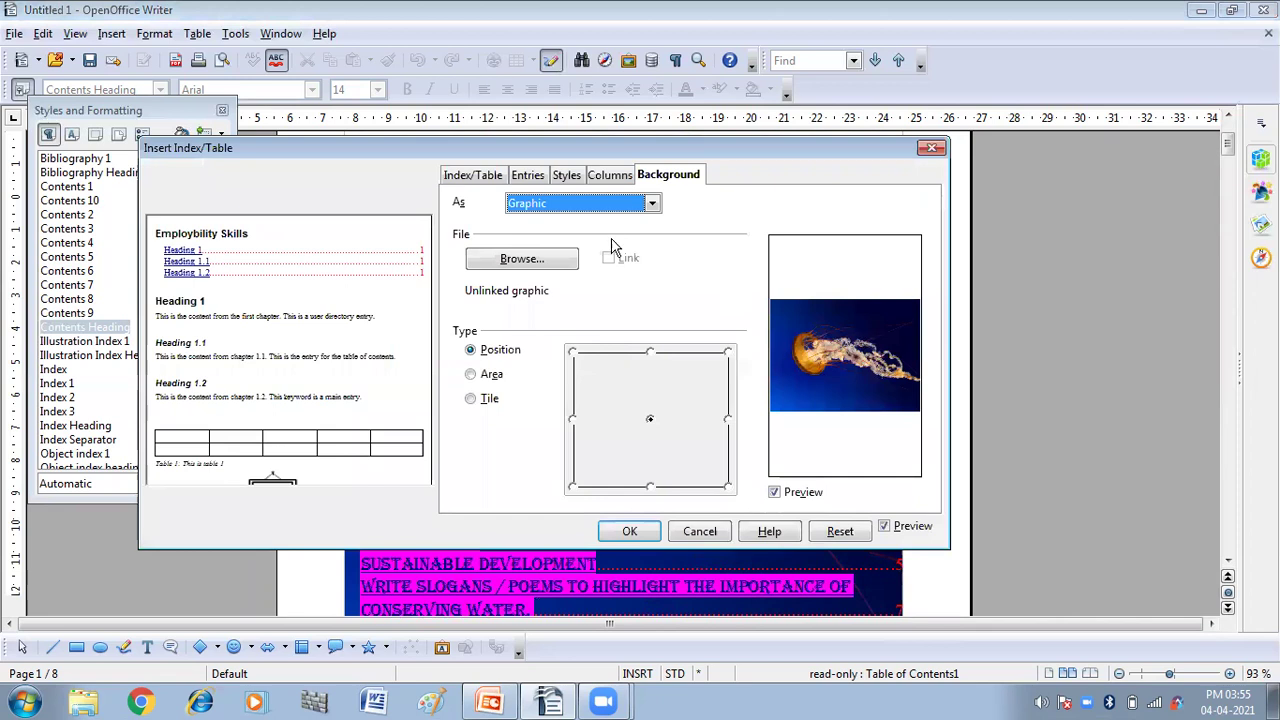
pyautogui.click(652, 205)
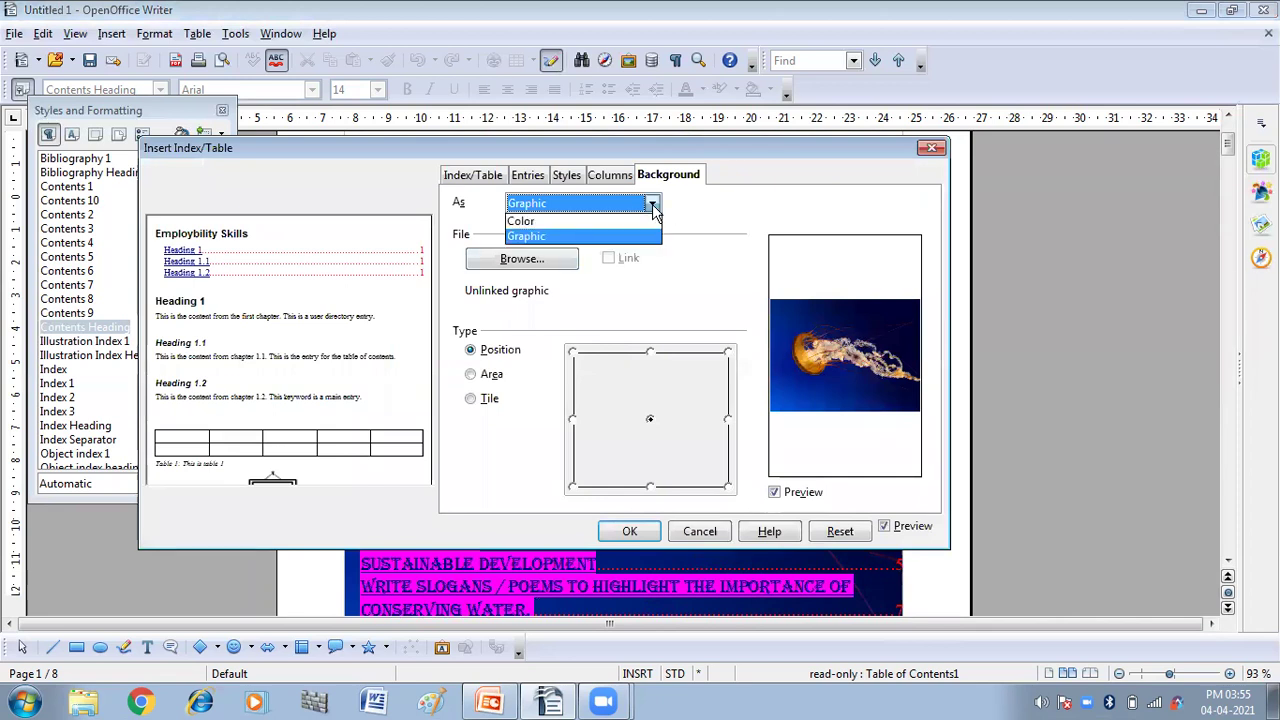
pyautogui.click(565, 228)
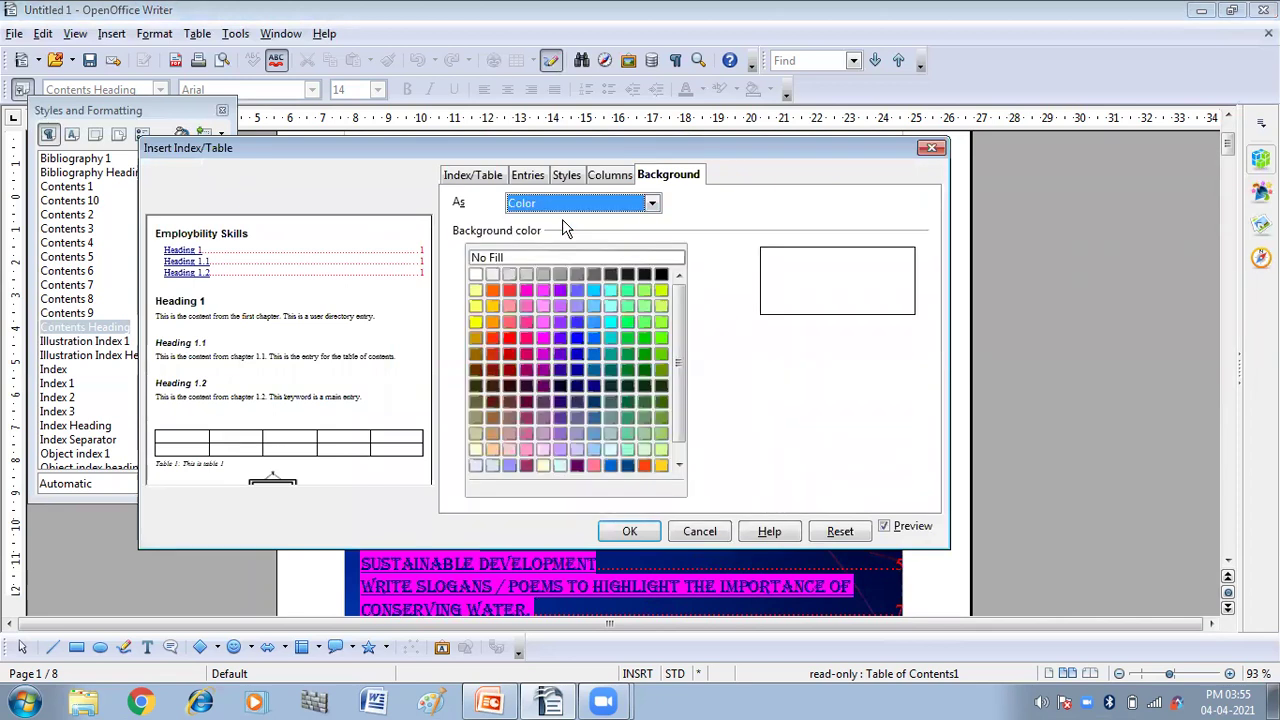
pyautogui.click(500, 260)
pyautogui.click(630, 531)
pyautogui.scroll(-3, 744, 382)
pyautogui.scroll(3, 744, 382)
pyautogui.scroll(-3, 744, 382)
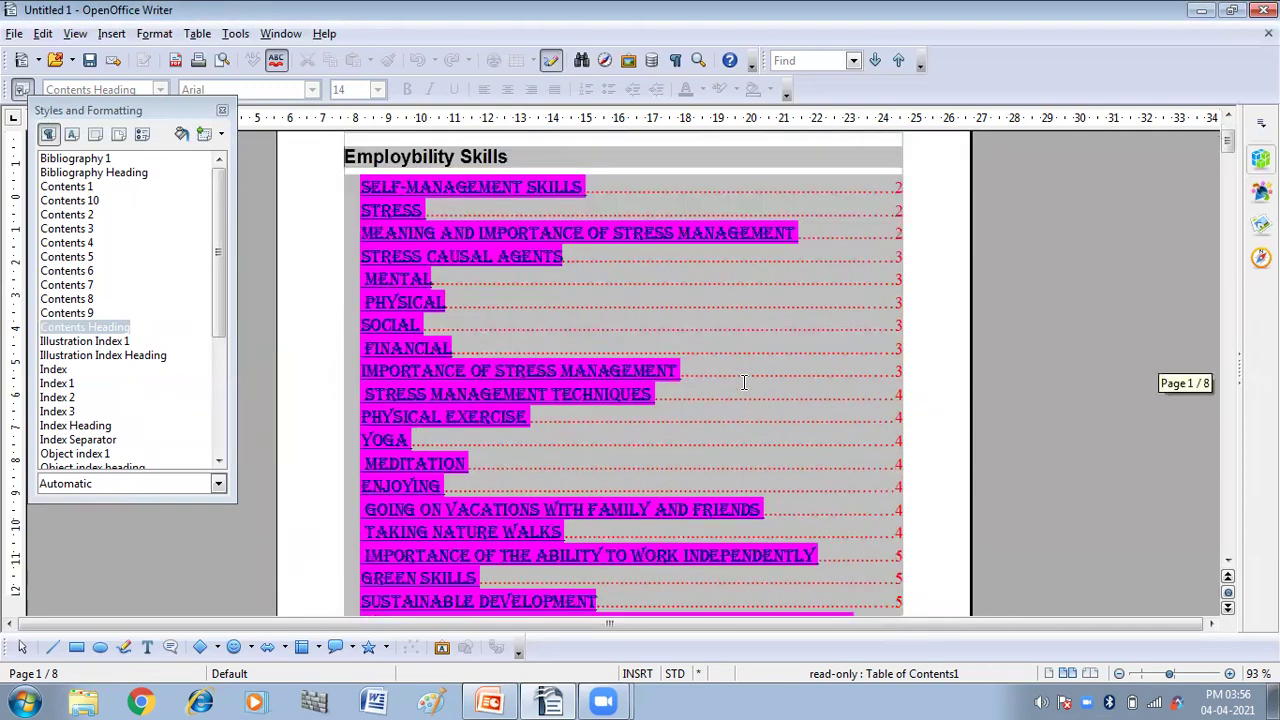
pyautogui.scroll(-5, 744, 382)
pyautogui.scroll(5, 744, 382)
pyautogui.scroll(3, 744, 382)
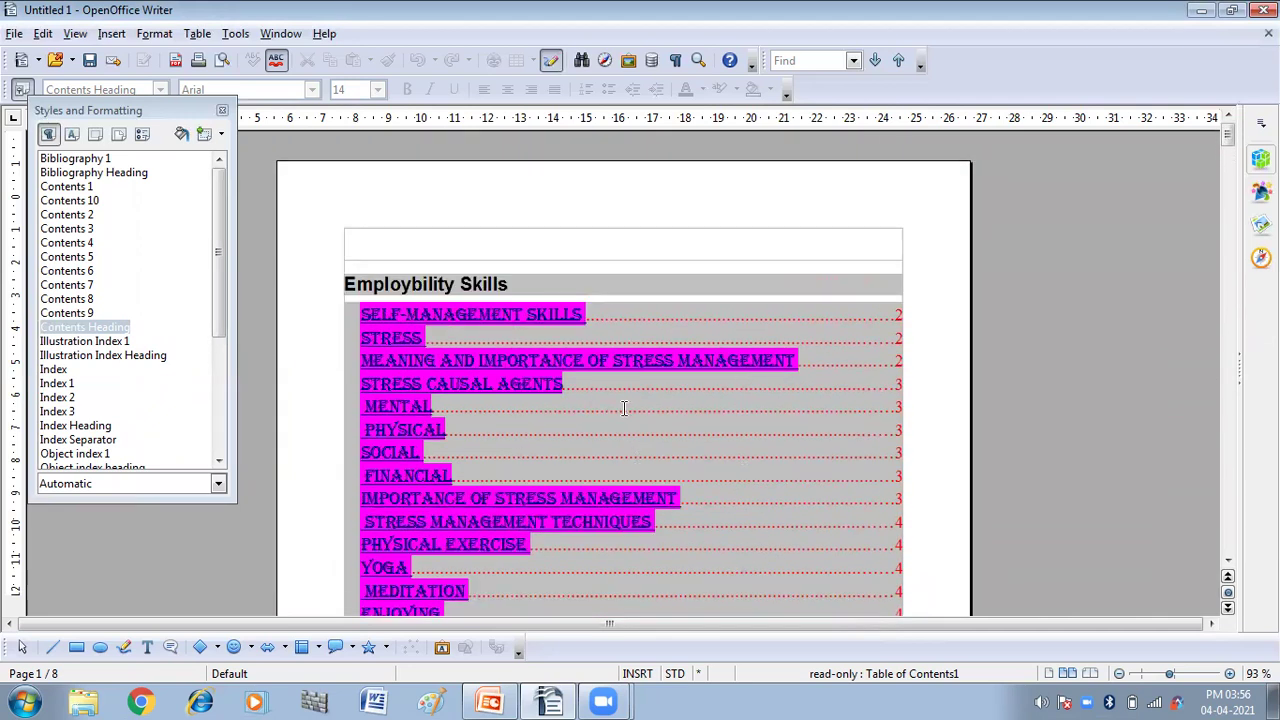
pyautogui.scroll(-3, 624, 408)
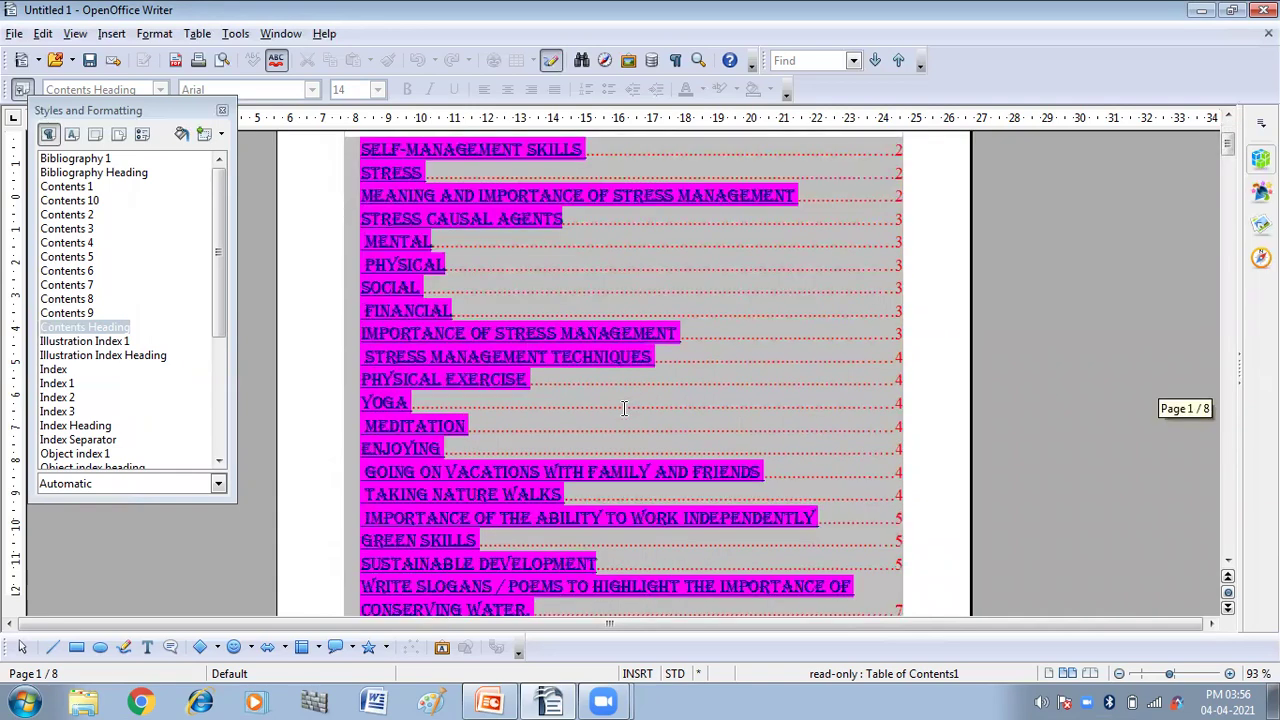
# Review the table of contents entries against the headings in the document body, from Self-Management Skills through Meaning and Importance of Stress Management
pyautogui.scroll(-3, 624, 408)
pyautogui.scroll(-4, 577, 367)
pyautogui.scroll(12, 577, 367)
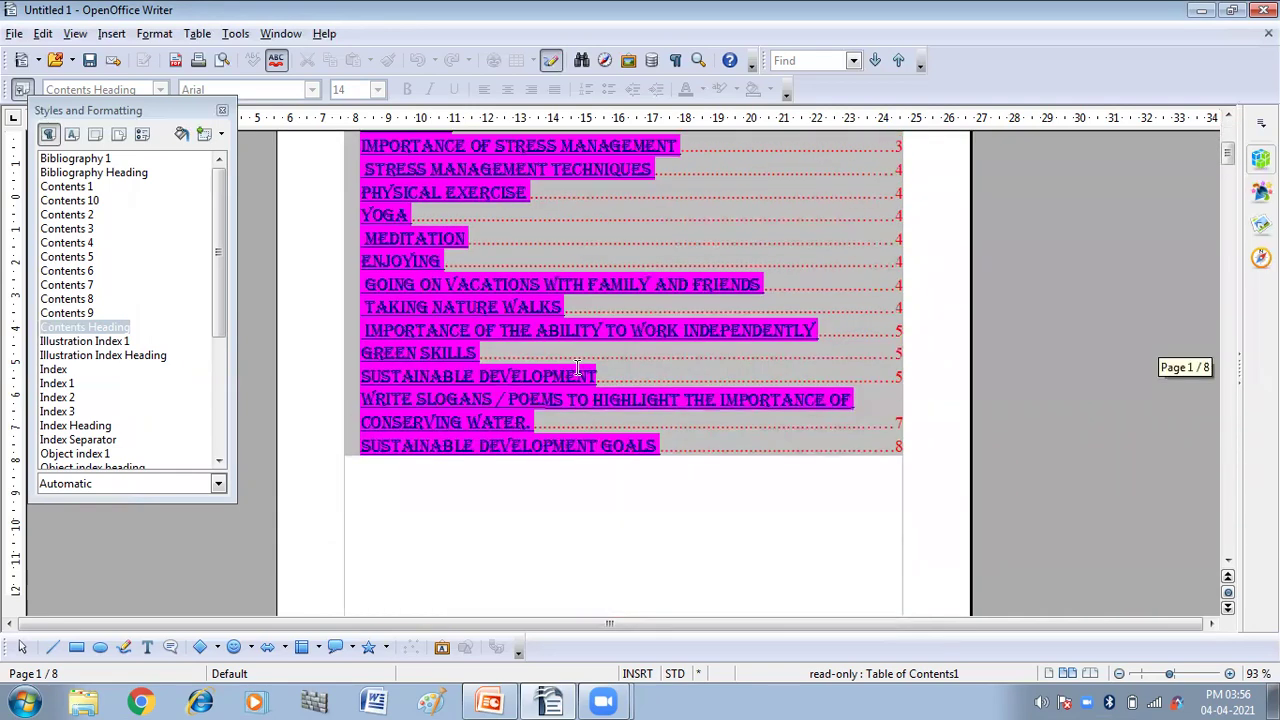
pyautogui.scroll(-6, 577, 367)
pyautogui.scroll(-20, 577, 367)
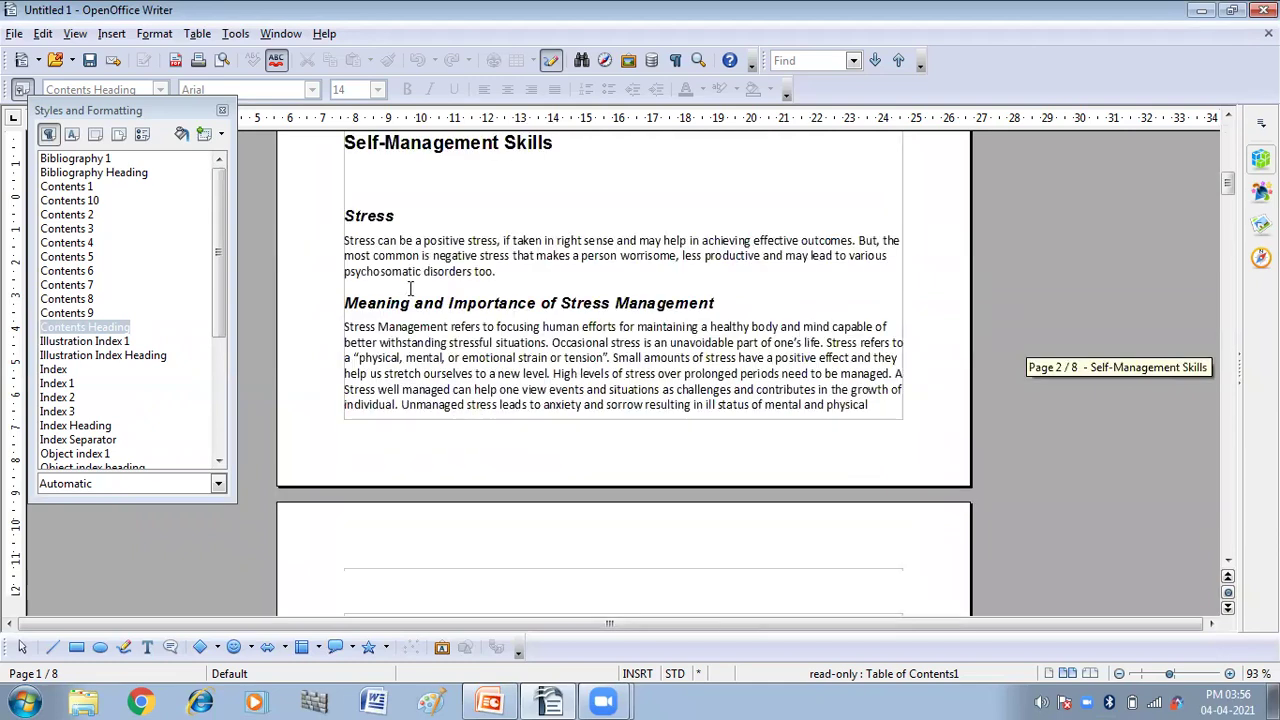
pyautogui.scroll(-1, 414, 277)
pyautogui.scroll(5, 504, 279)
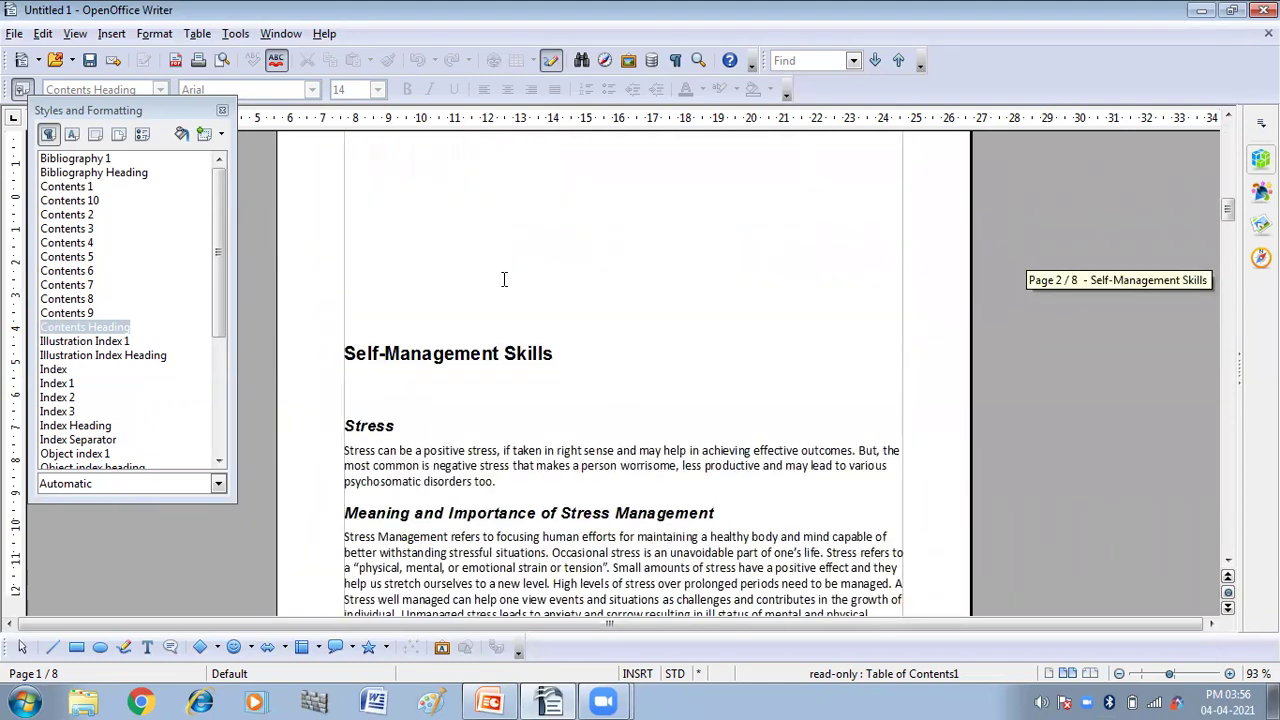
pyautogui.scroll(20, 504, 279)
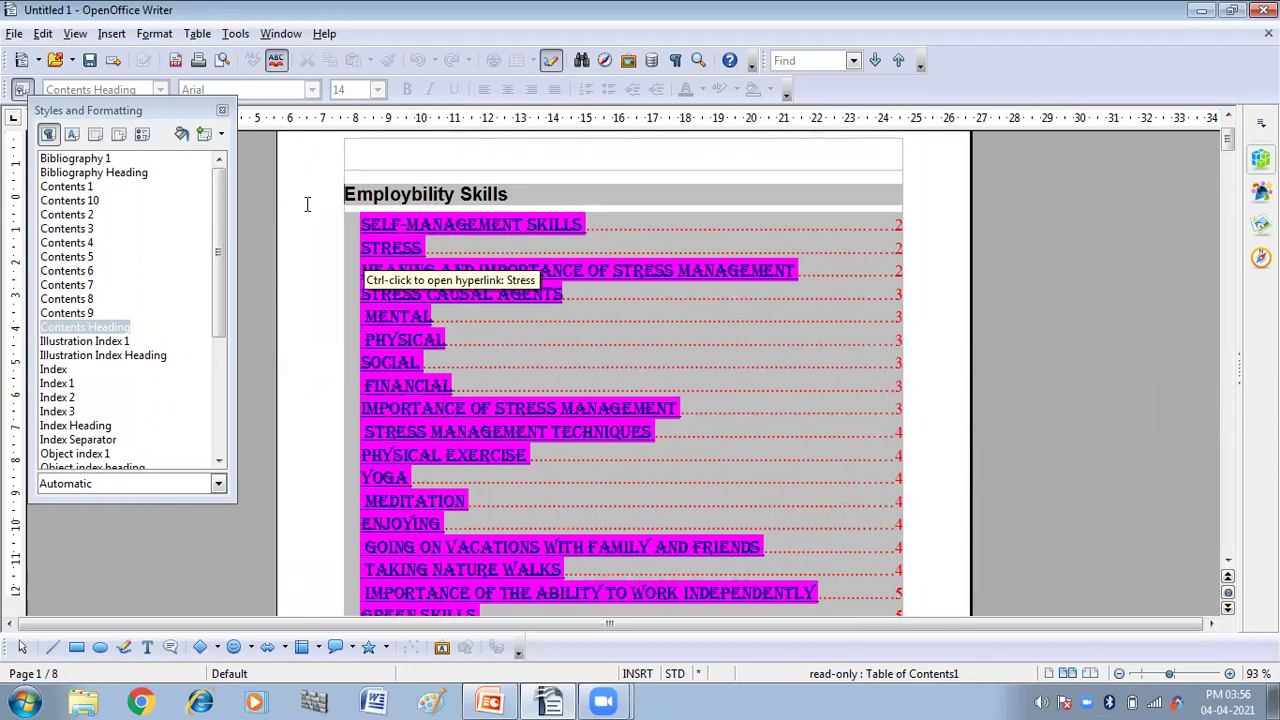
# Apply the Heading 3 paragraph style to the "STRESS CAUSAL AGENTS" heading on page 3
pyautogui.scroll(-5, 425, 270)
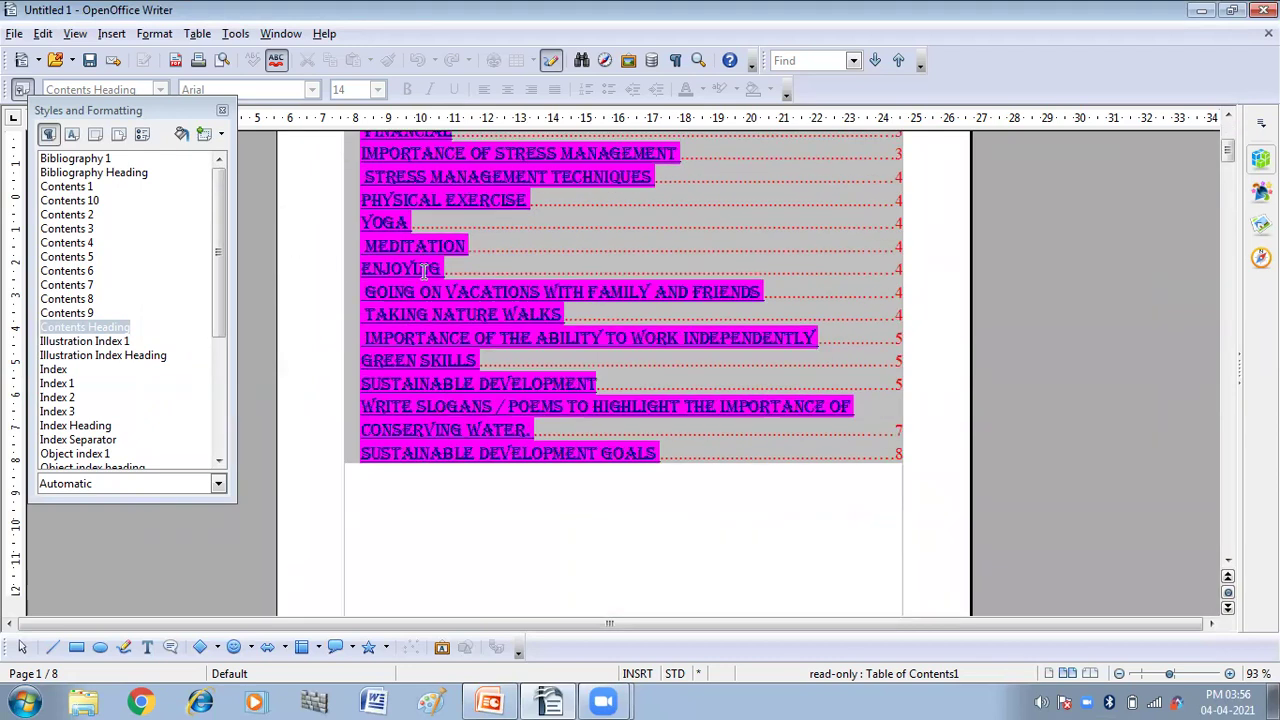
pyautogui.scroll(-15, 424, 270)
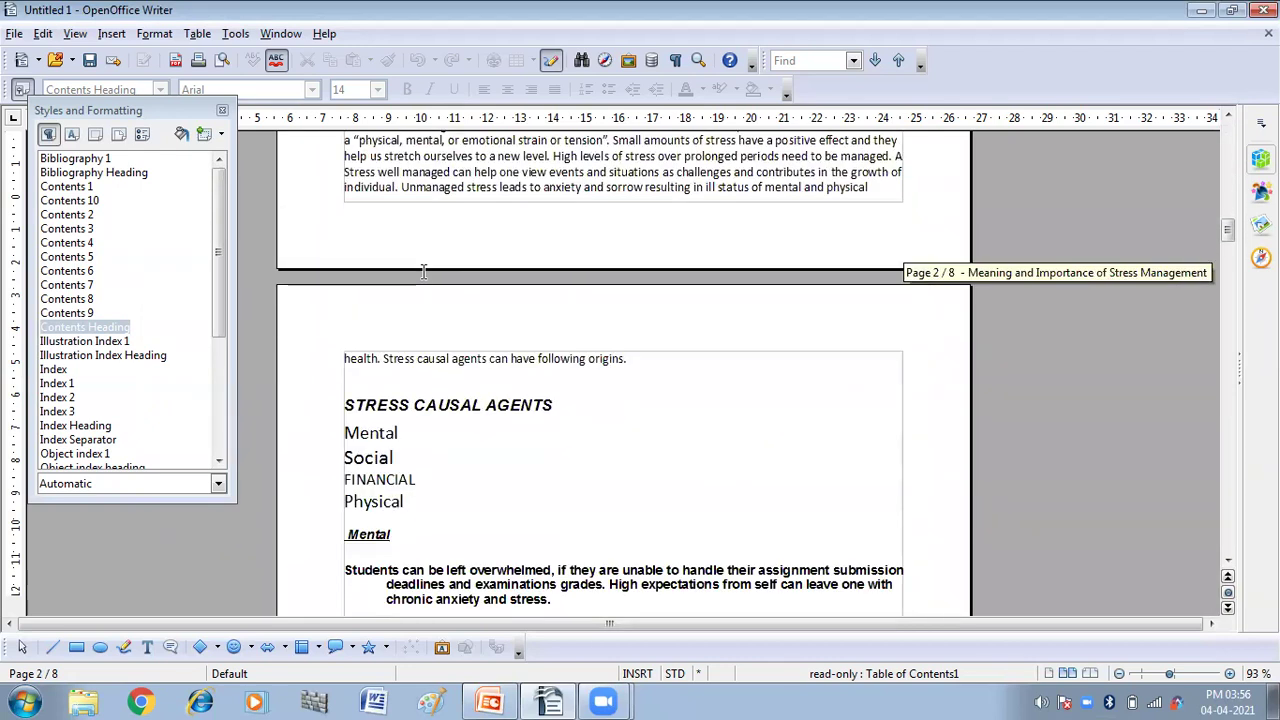
pyautogui.scroll(-4, 424, 270)
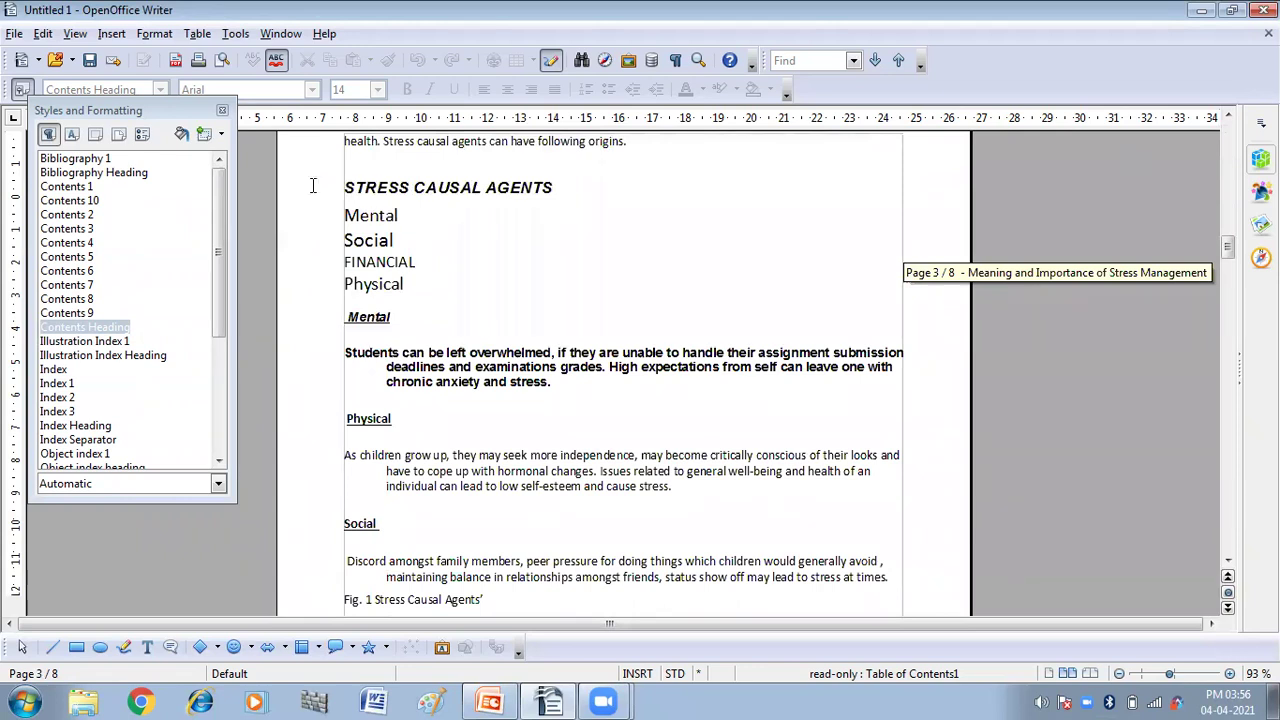
pyautogui.moveTo(347, 192); pyautogui.dragTo(562, 195)
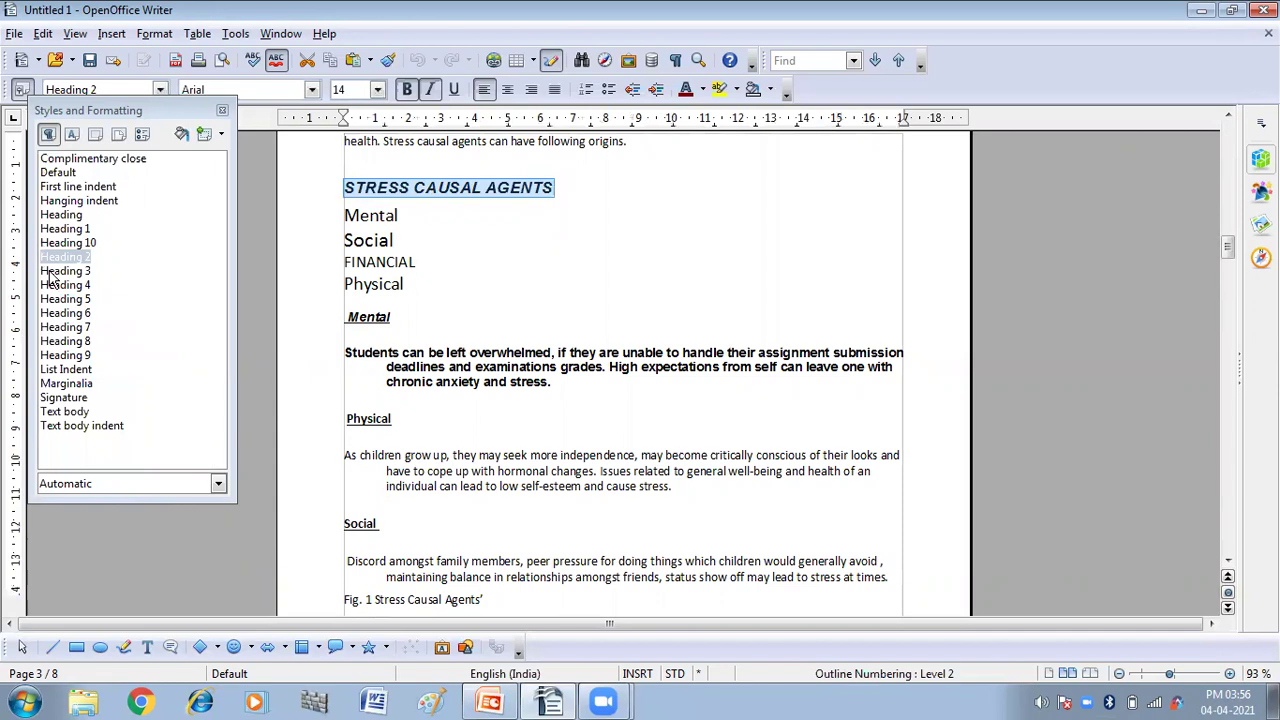
pyautogui.doubleClick(56, 271)
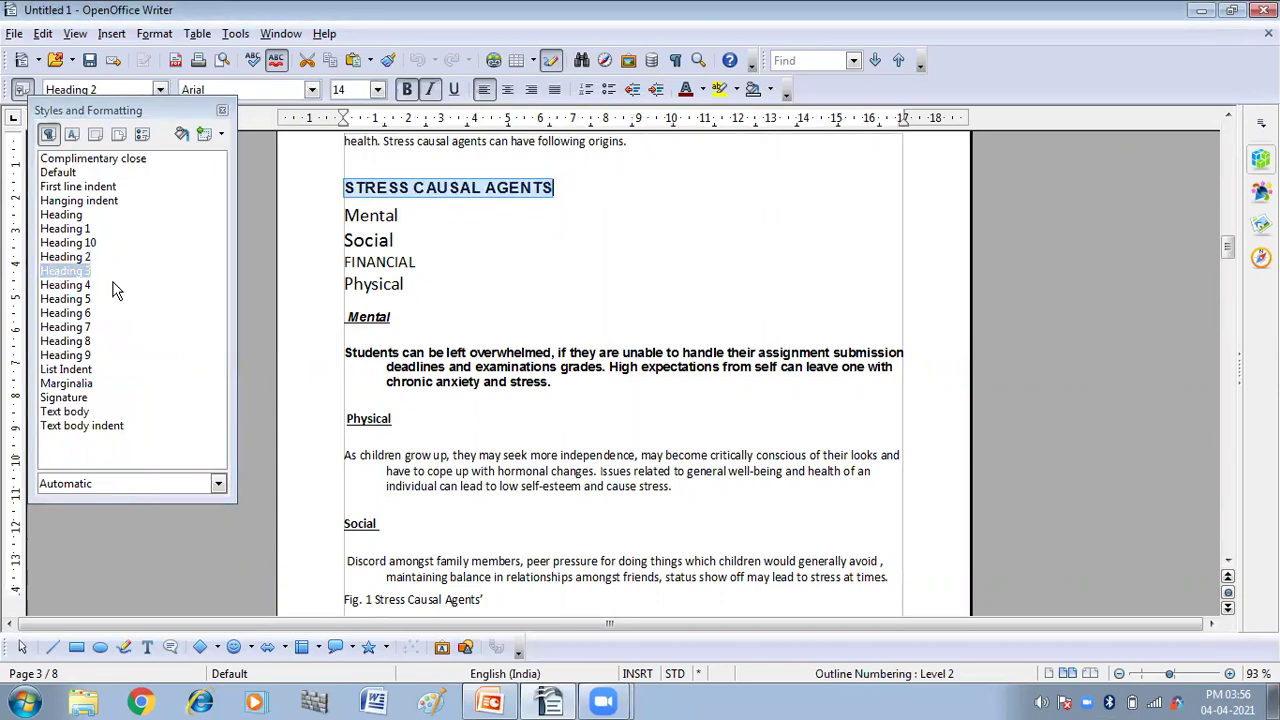
# Update the "Employbility Skills" table of contents to pick up the heading style change in the document
pyautogui.scroll(20, 362, 298)
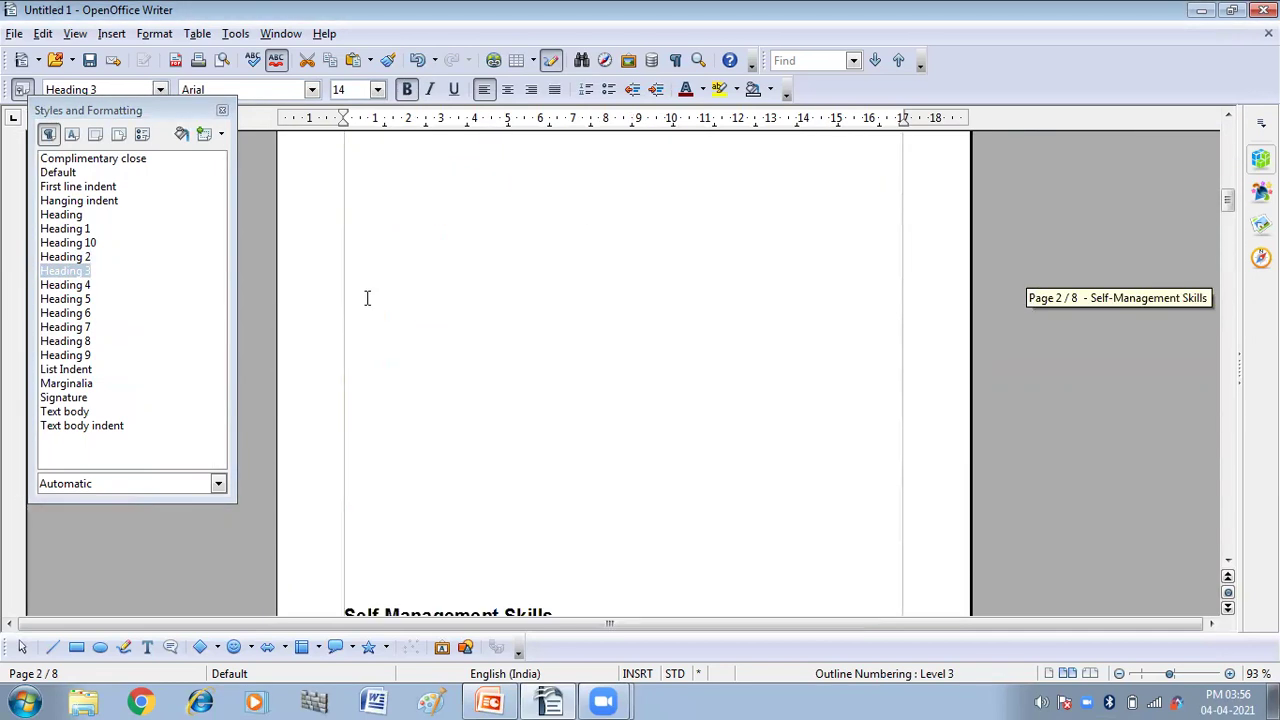
pyautogui.scroll(5, 367, 297)
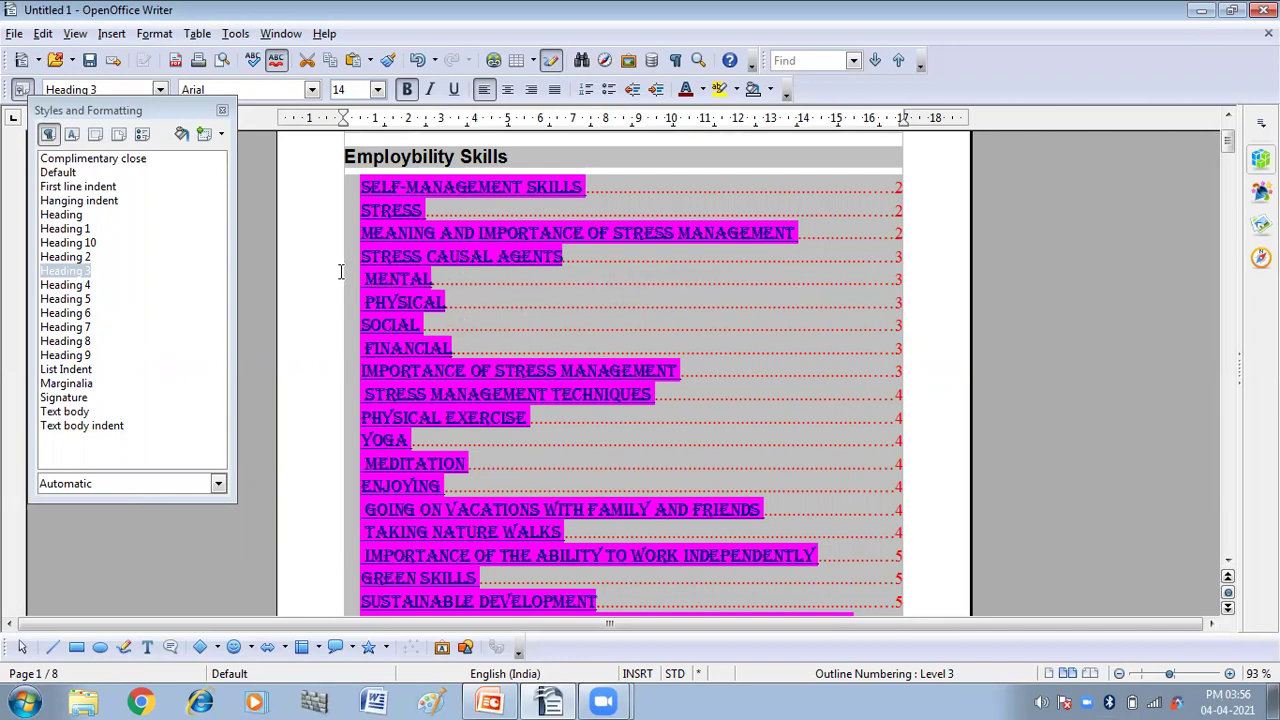
pyautogui.rightClick(507, 313)
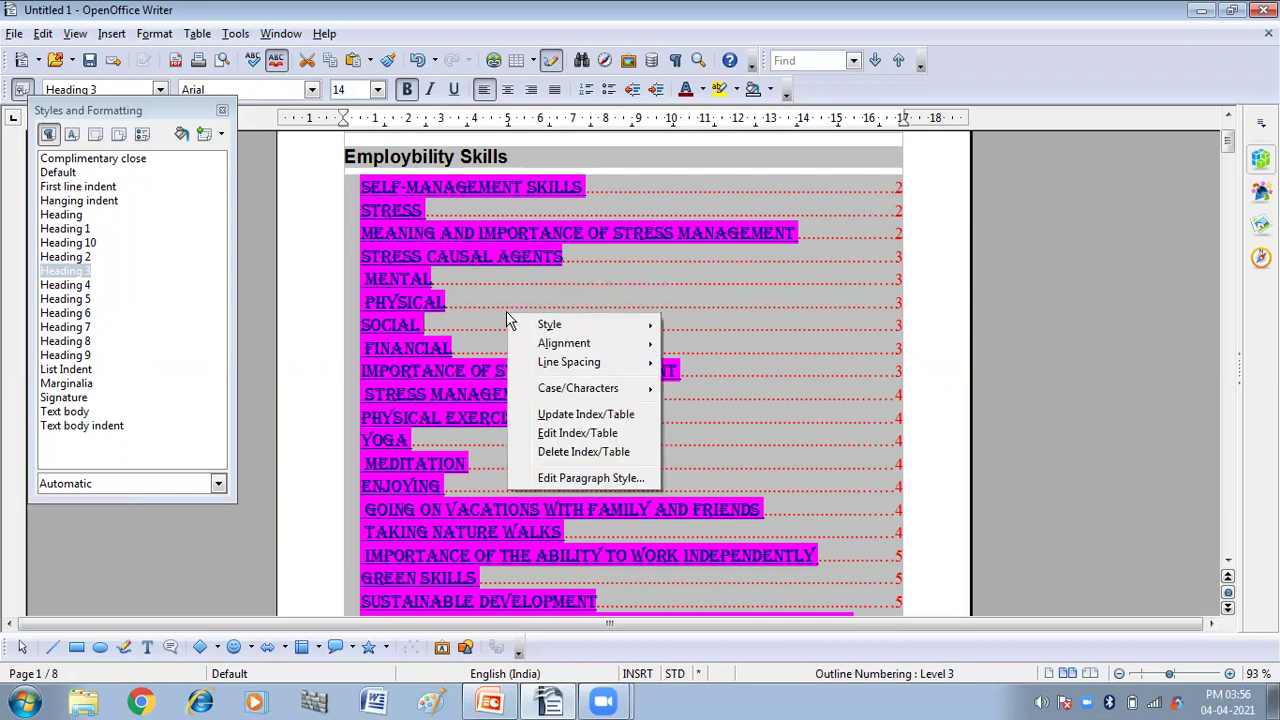
pyautogui.click(538, 418)
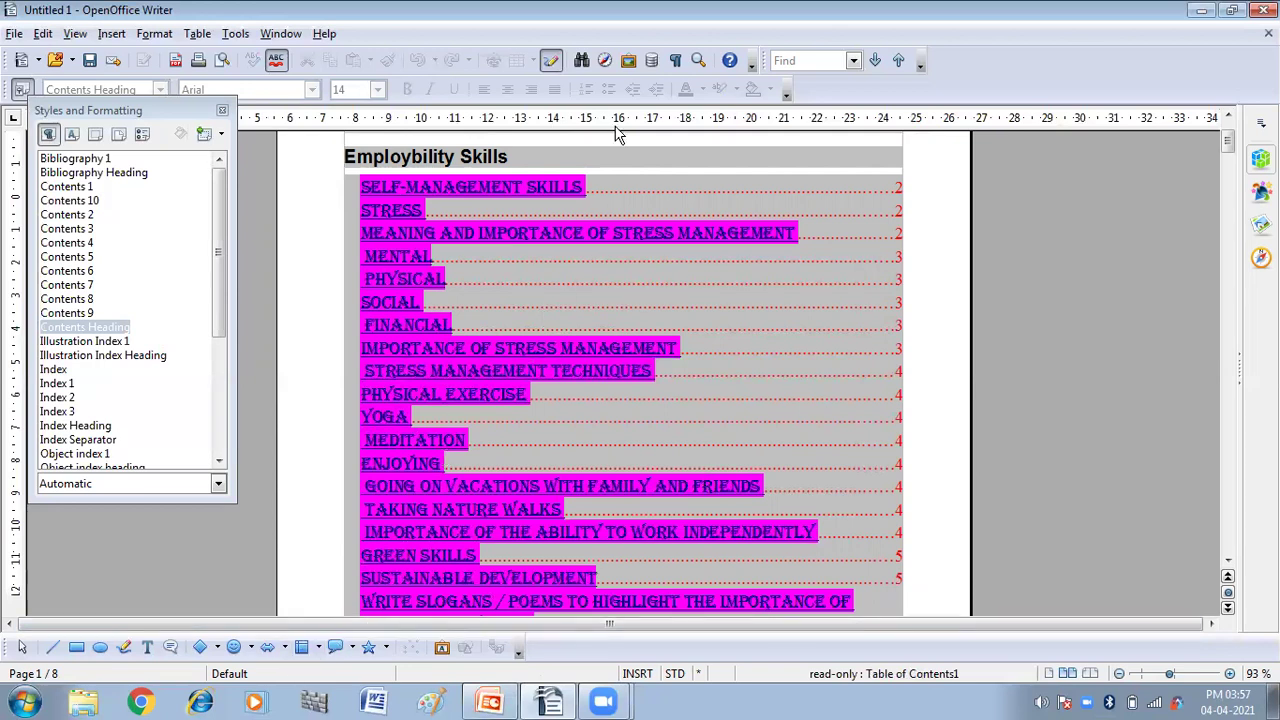
pyautogui.rightClick(511, 327)
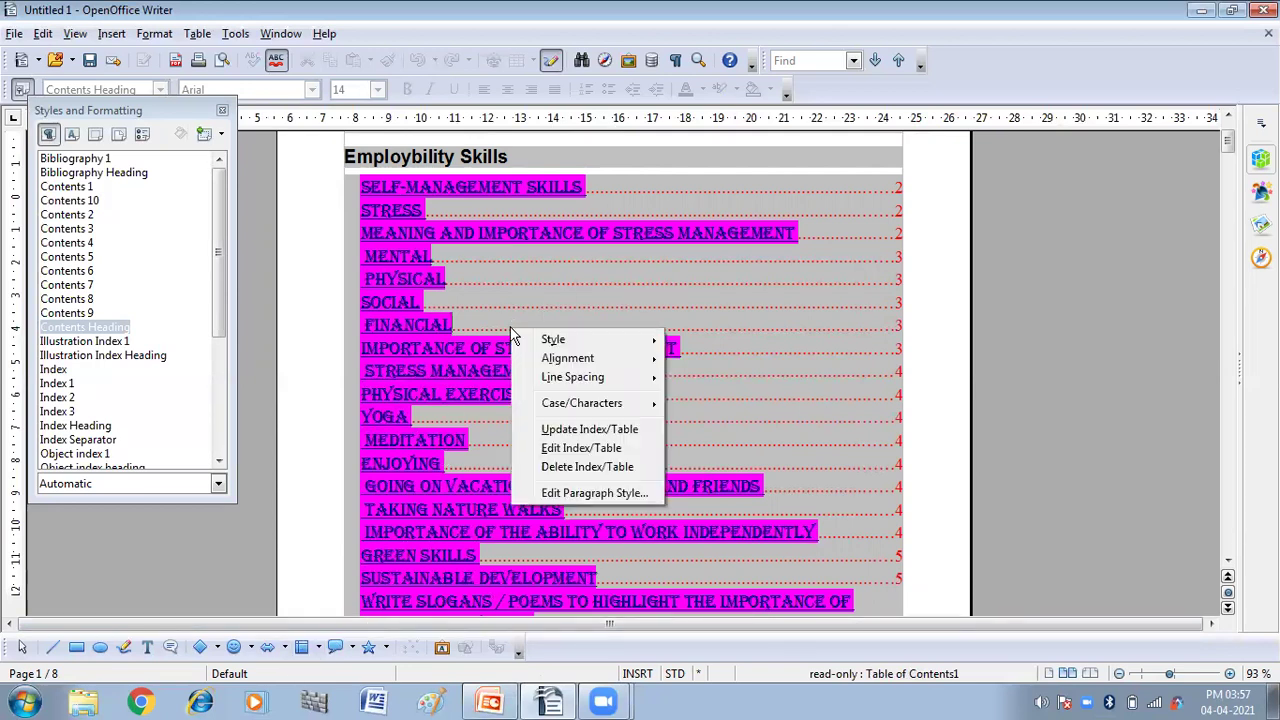
pyautogui.click(548, 430)
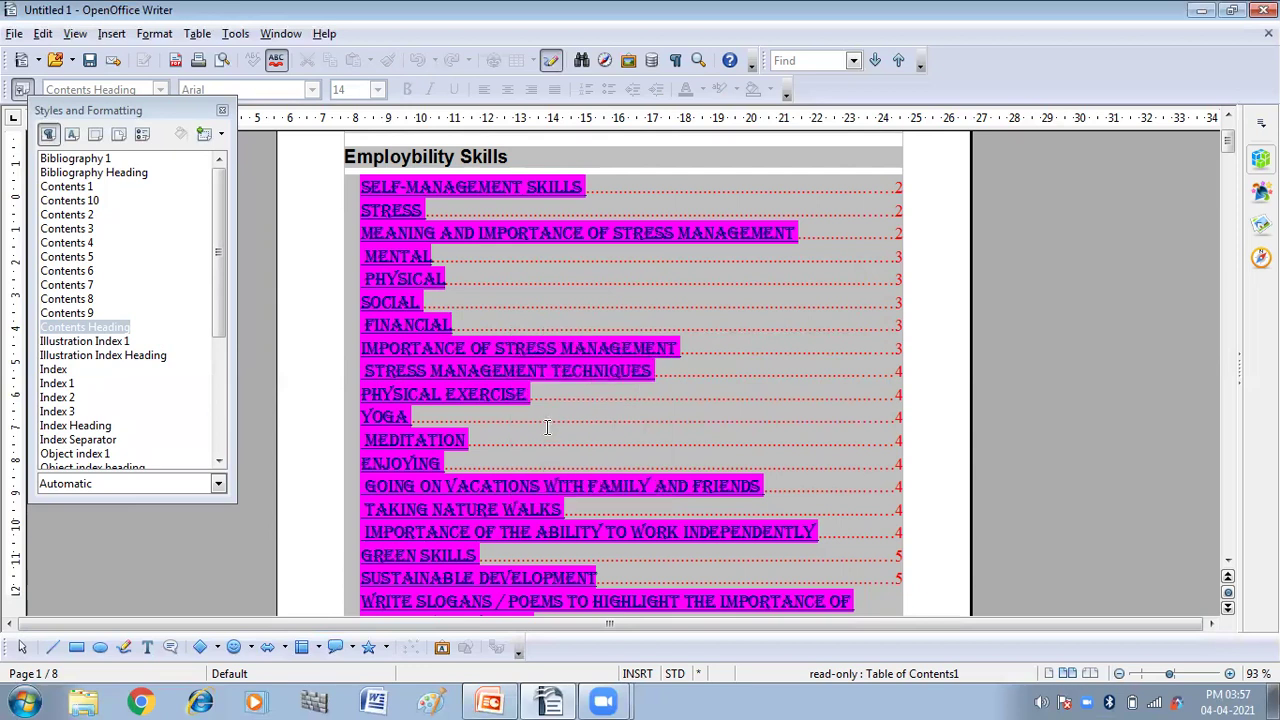